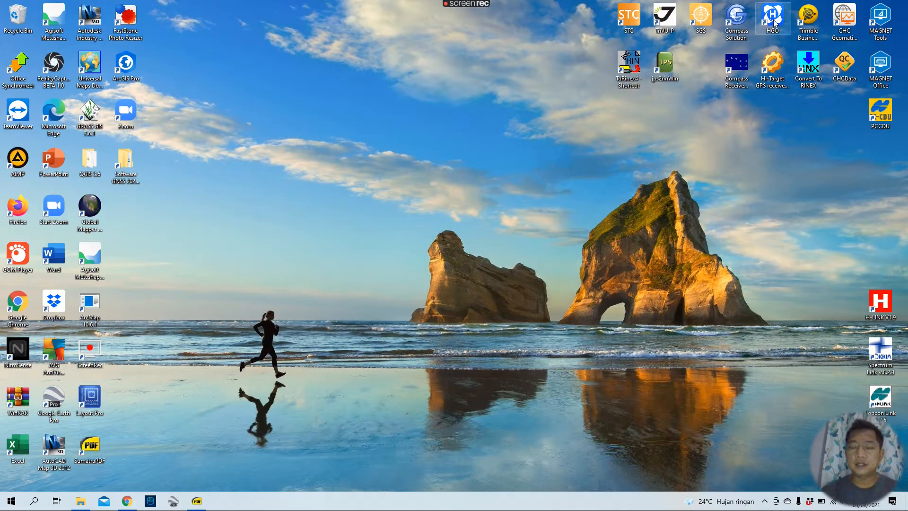
- Launch Hi-Target Geomatics Office (HGO) and dismiss the registration dialog without registering
{"action": "left_click", "coordinate": [11, 501]}
{"action": "left_click", "coordinate": [525, 248]}
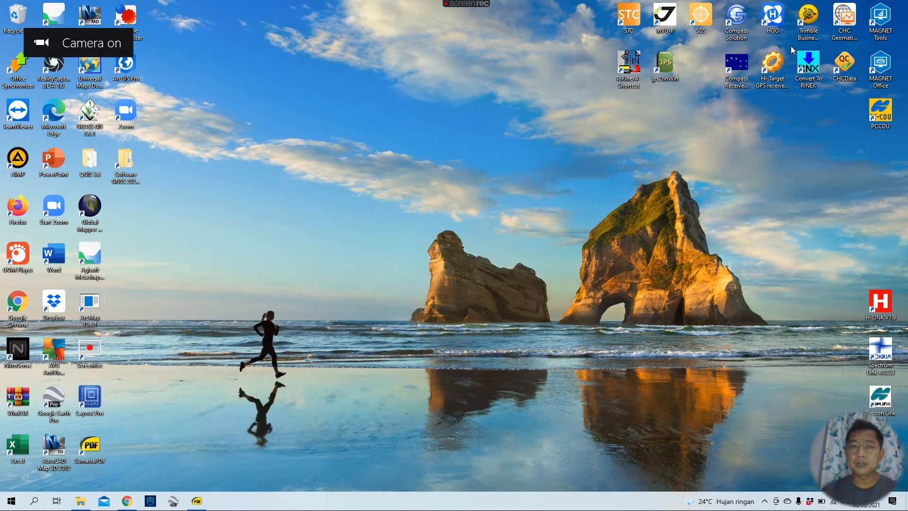
{"action": "double_click", "coordinate": [773, 21]}
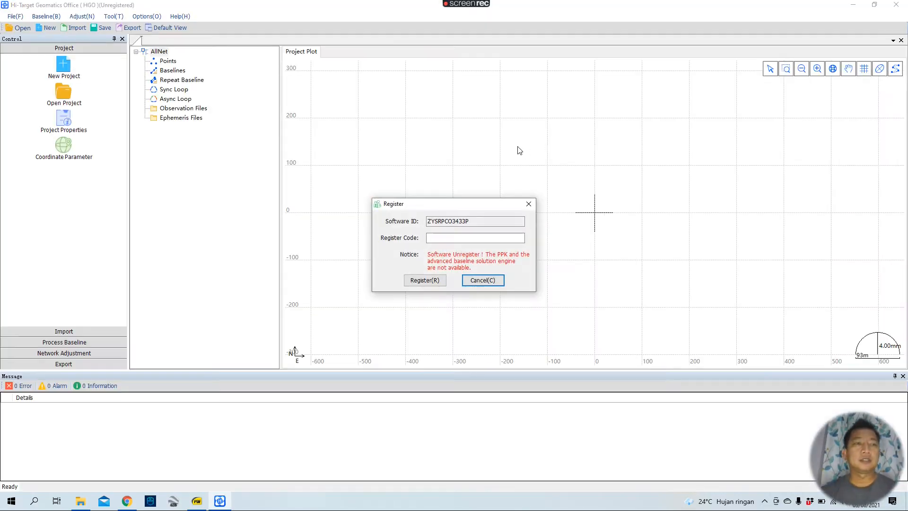
{"action": "left_click_drag", "start_coordinate": [431, 206], "coordinate": [424, 178]}
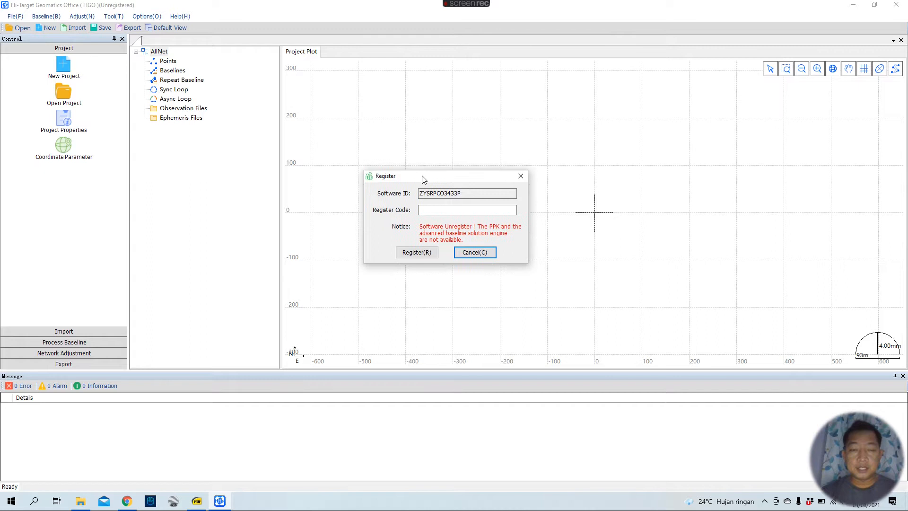
{"action": "left_click", "coordinate": [480, 254]}
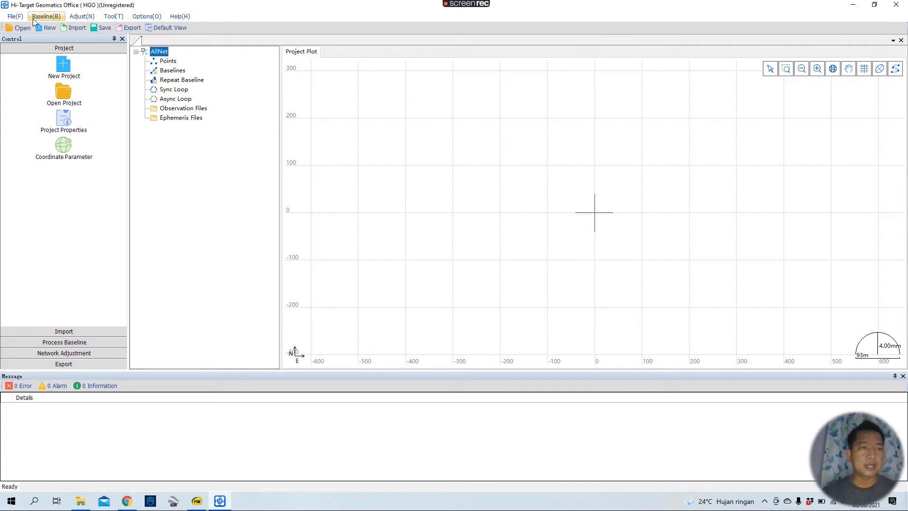
{"action": "left_click", "coordinate": [15, 17]}
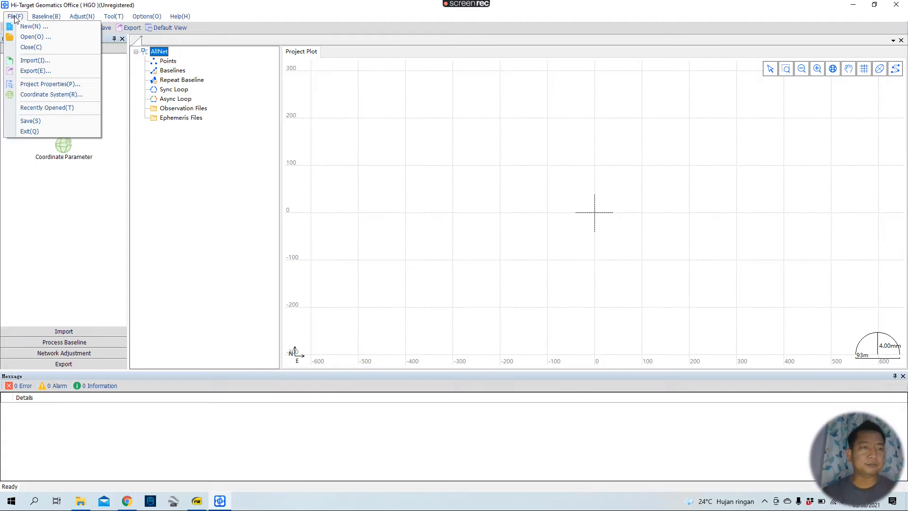
{"action": "mouse_move", "coordinate": [56, 17]}
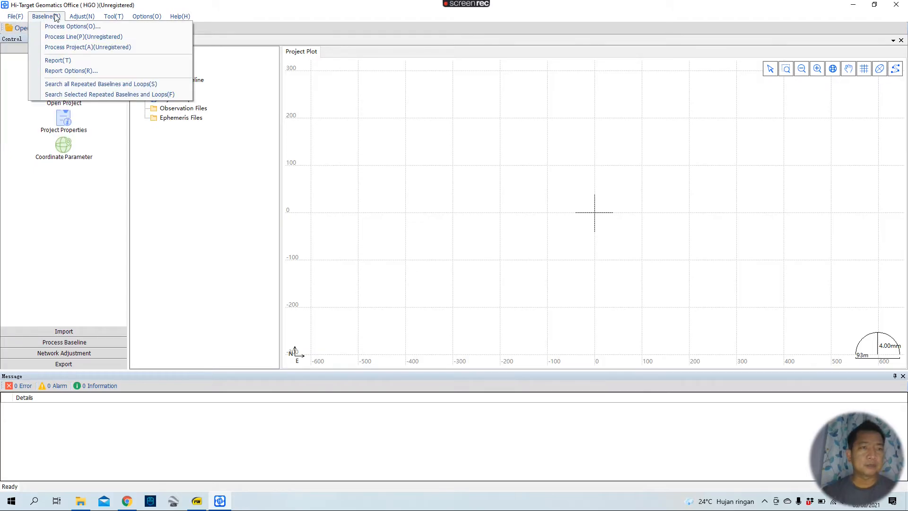
{"action": "mouse_move", "coordinate": [87, 18]}
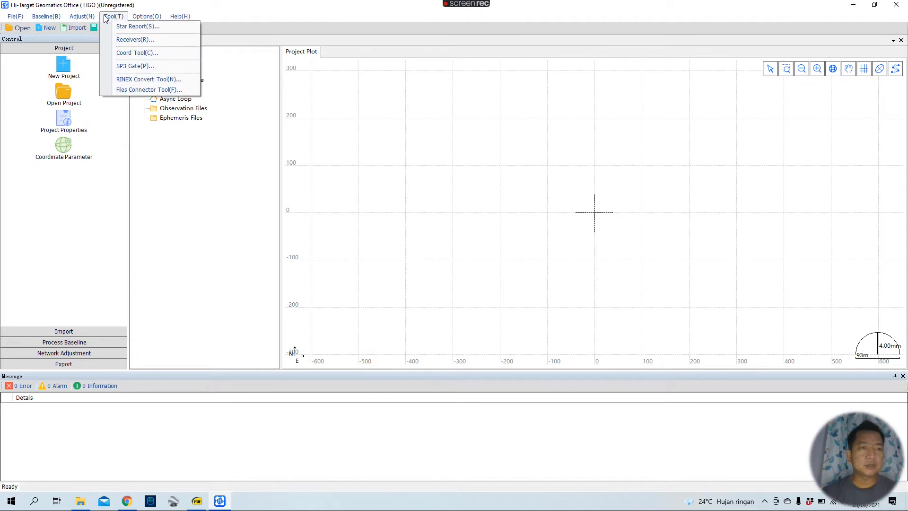
{"action": "mouse_move", "coordinate": [147, 19]}
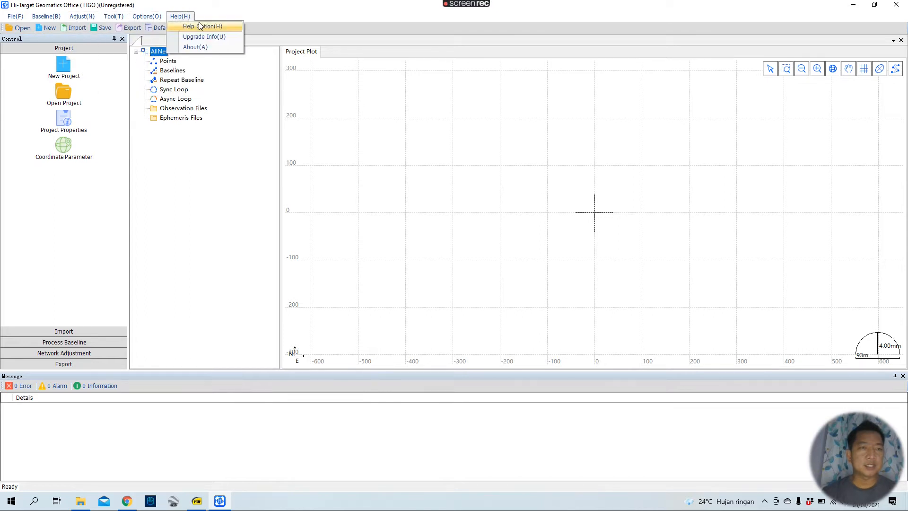
{"action": "mouse_move", "coordinate": [15, 17]}
{"action": "left_click", "coordinate": [66, 242]}
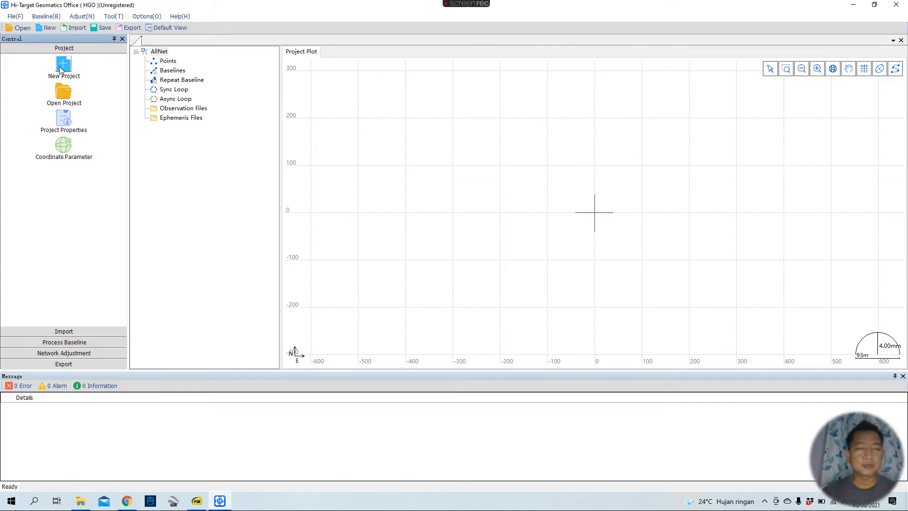
- Create a new project named 08-03-2021 in C:\HGO Project and enter Test as the project name in its information properties
{"action": "left_click", "coordinate": [61, 70]}
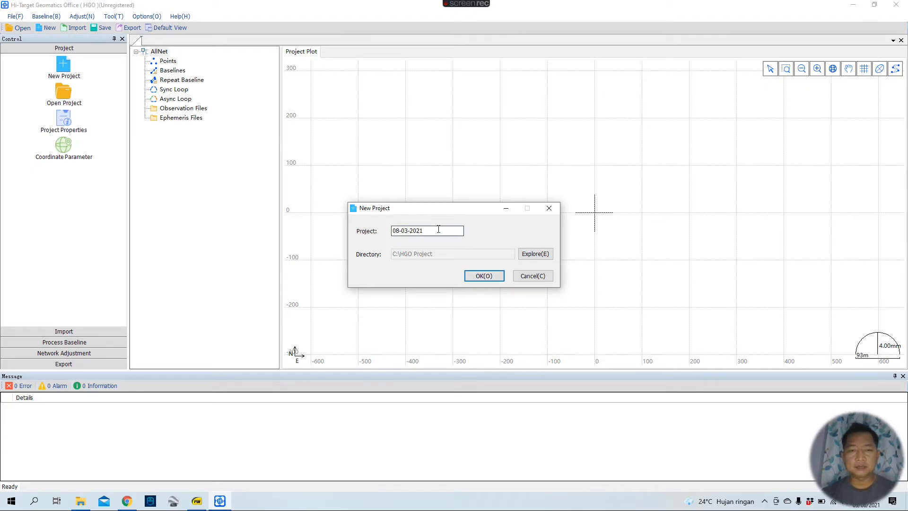
{"action": "left_click", "coordinate": [480, 277]}
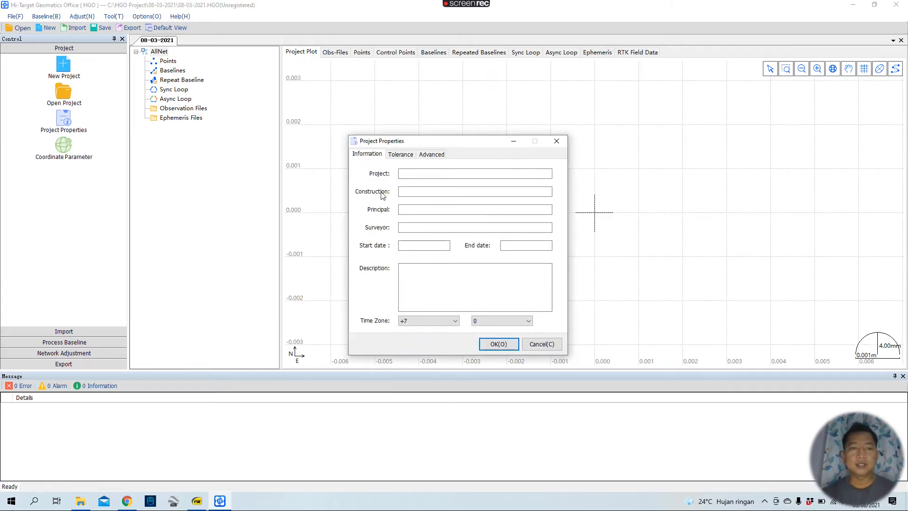
{"action": "left_click", "coordinate": [413, 176]}
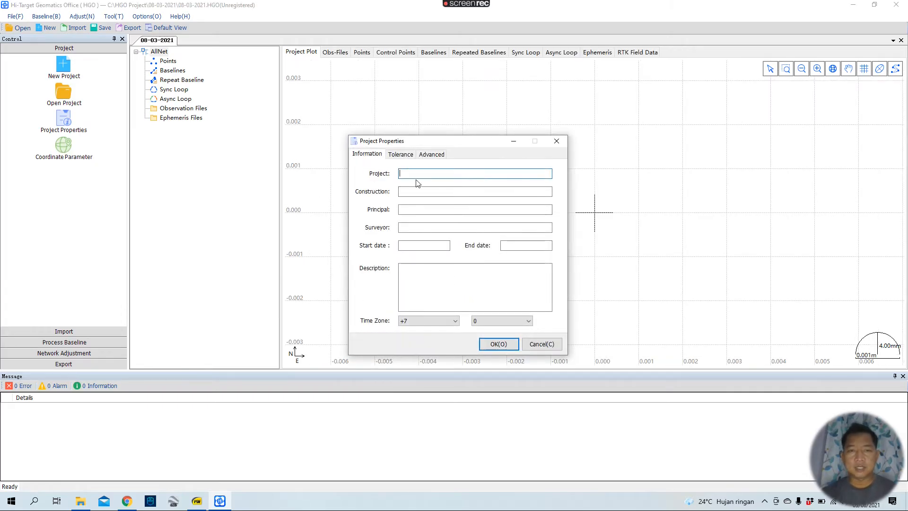
{"action": "type", "text": "Smap"}
{"action": "key", "text": "BackSpace"}
{"action": "key", "text": "BackSpace"}
{"action": "key", "text": "BackSpace"}
{"action": "key", "text": "BackSpace"}
{"action": "type", "text": "Tes"}
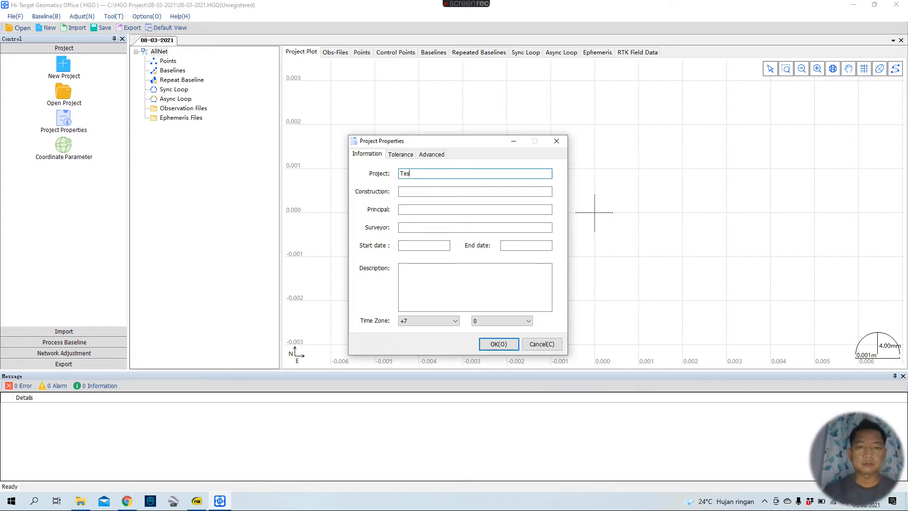
{"action": "type", "text": "t"}
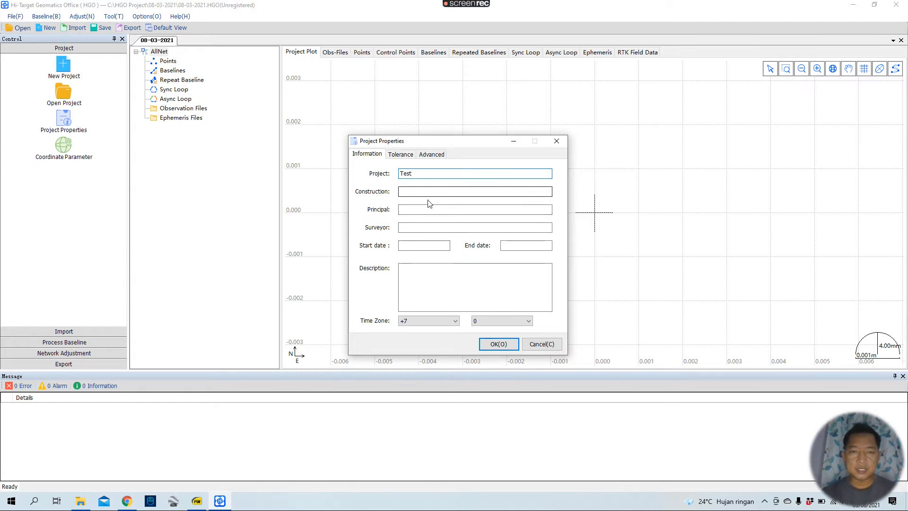
- Set the project's tolerance standard to User Define, check the advanced properties and accept the project properties
{"action": "left_click", "coordinate": [402, 155]}
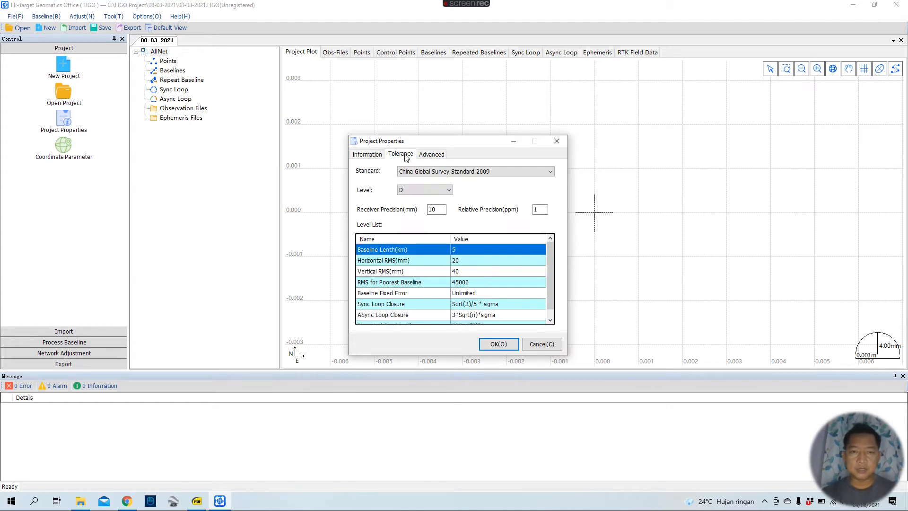
{"action": "left_click", "coordinate": [547, 173]}
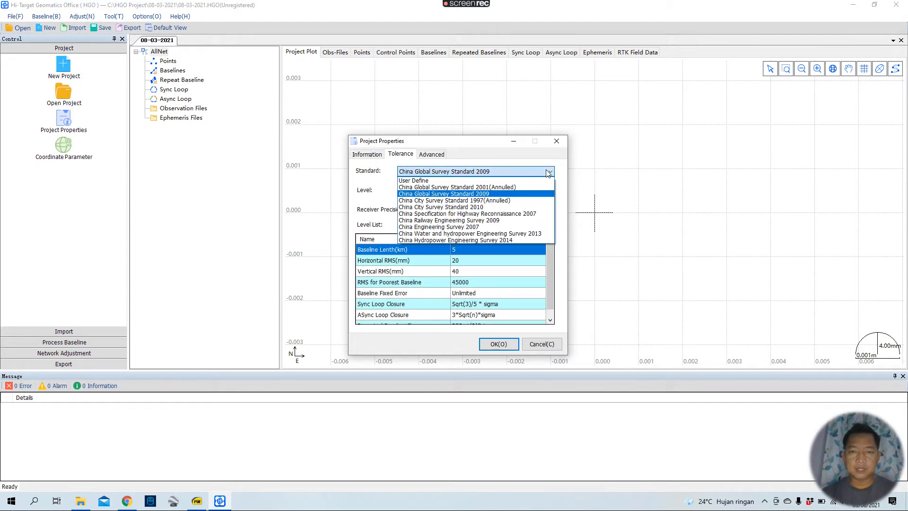
{"action": "left_click", "coordinate": [384, 185]}
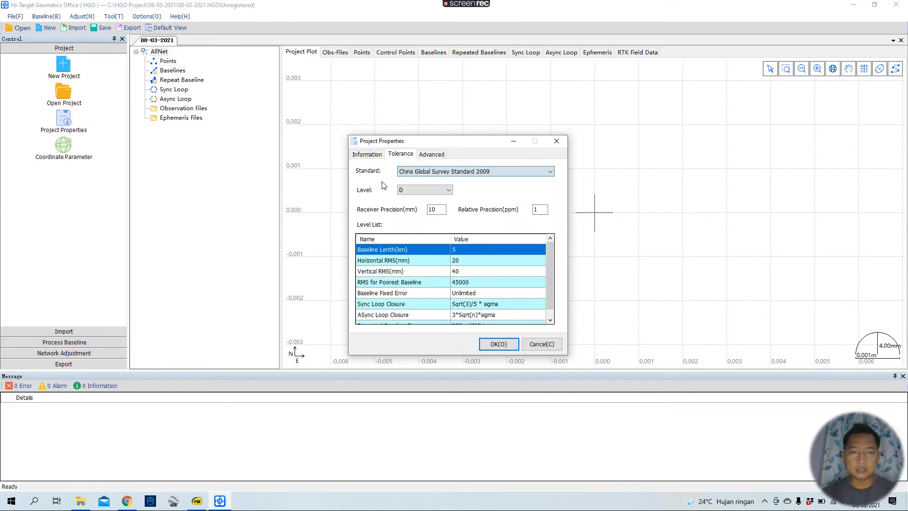
{"action": "left_click", "coordinate": [549, 173]}
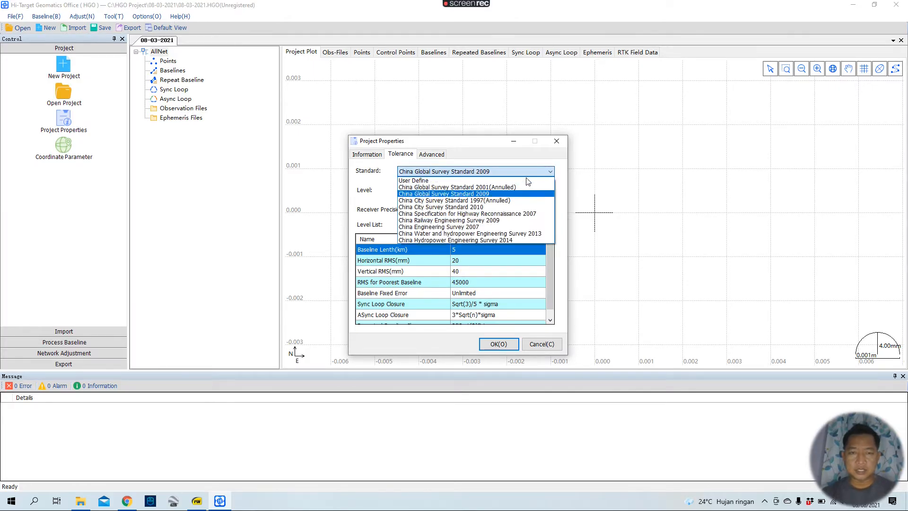
{"action": "left_click", "coordinate": [428, 181]}
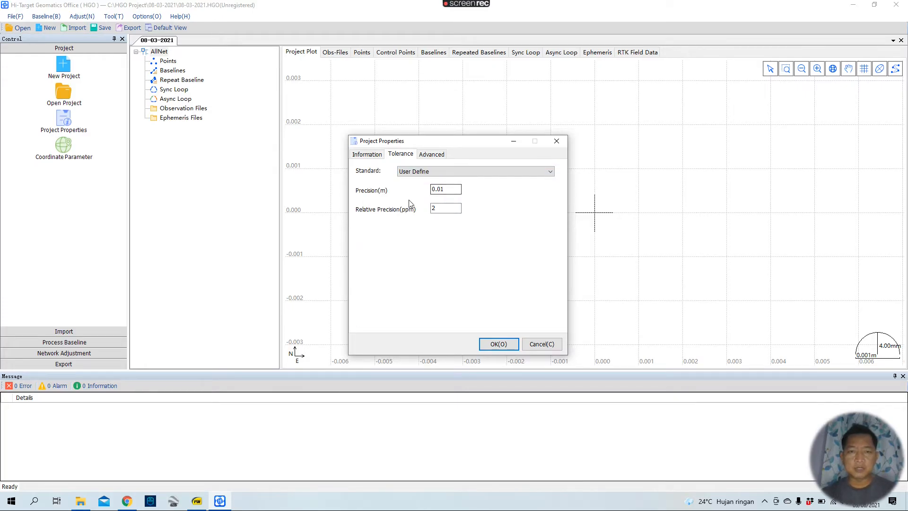
{"action": "left_click", "coordinate": [449, 190]}
{"action": "left_click", "coordinate": [432, 155]}
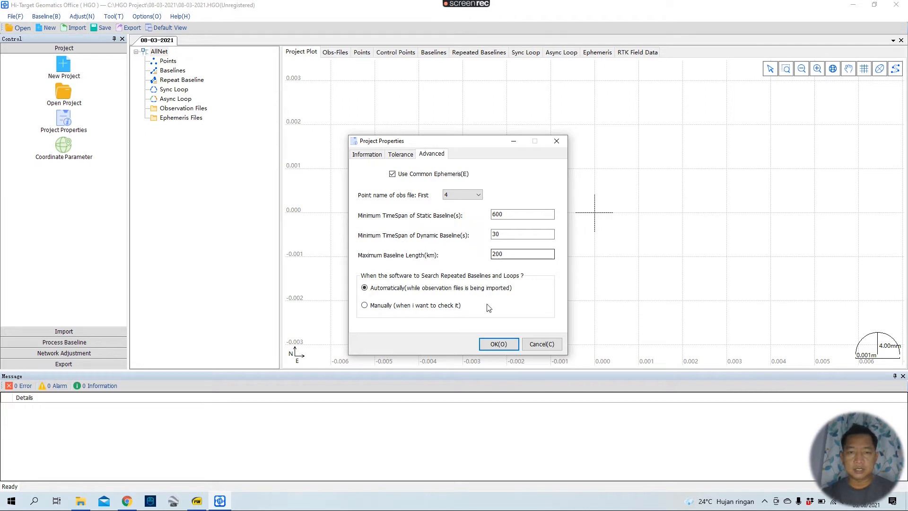
{"action": "left_click", "coordinate": [499, 345]}
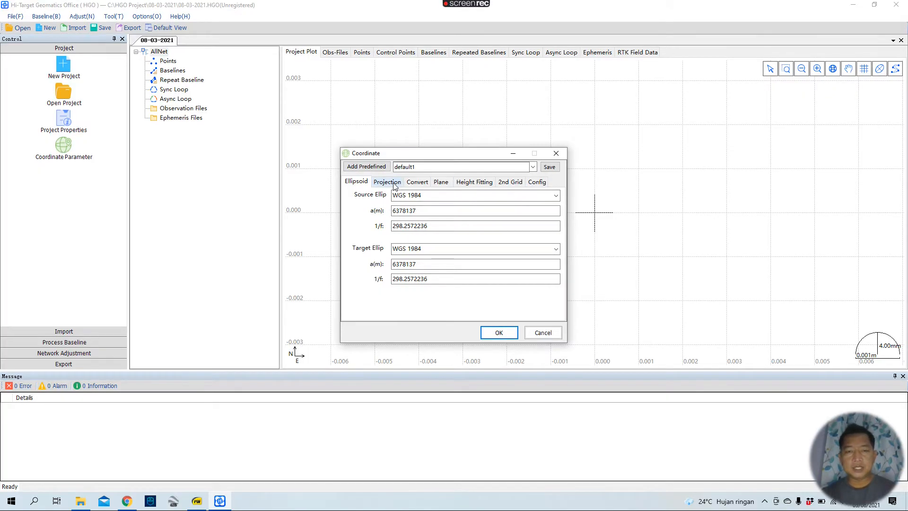
- Name the coordinate parameter set TM3.491, leaving the predefined parameter files unused
{"action": "left_click", "coordinate": [370, 169]}
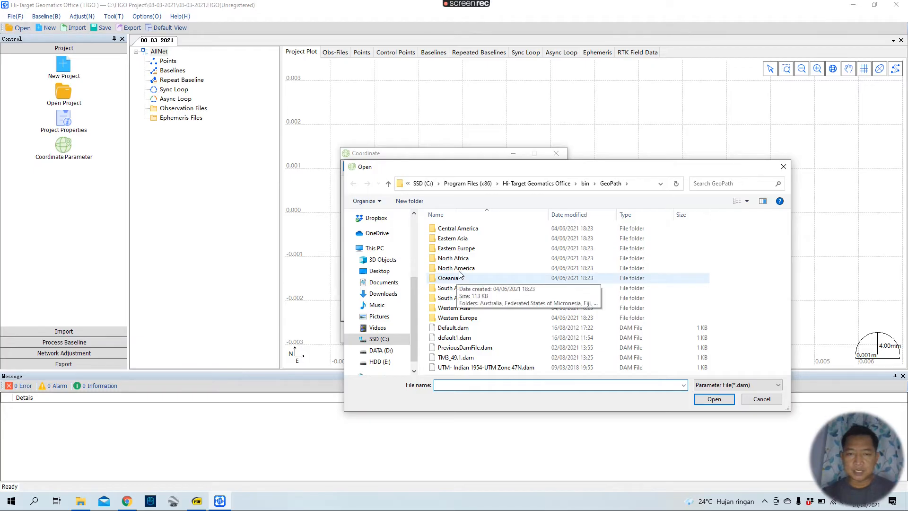
{"action": "left_click", "coordinate": [762, 399]}
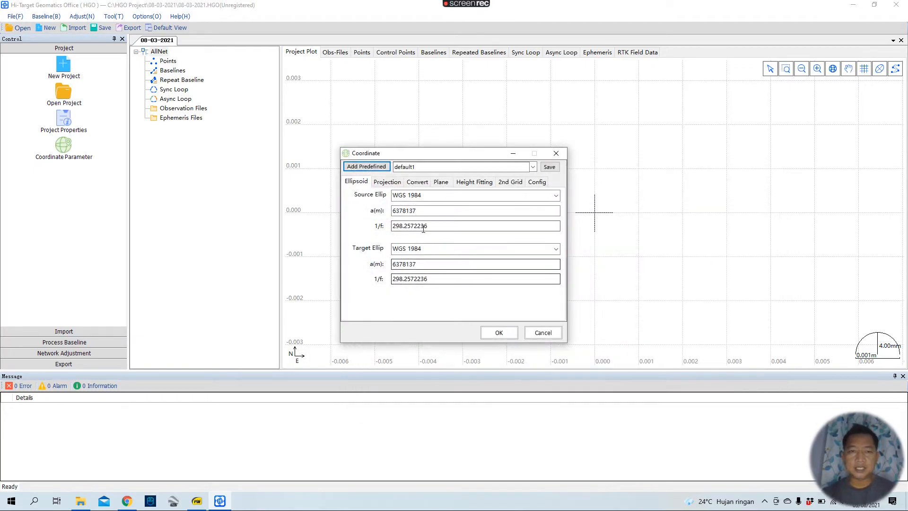
{"action": "double_click", "coordinate": [458, 166]}
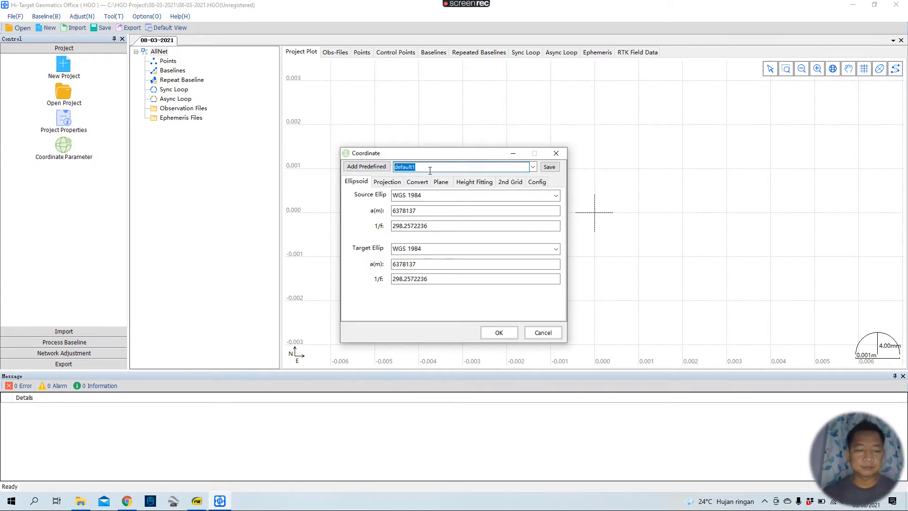
{"action": "type", "text": "TM"}
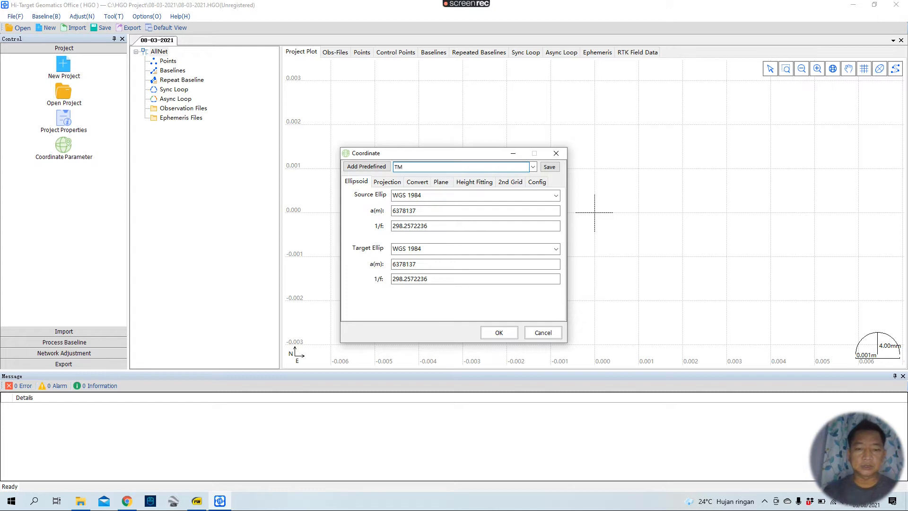
{"action": "type", "text": "3."}
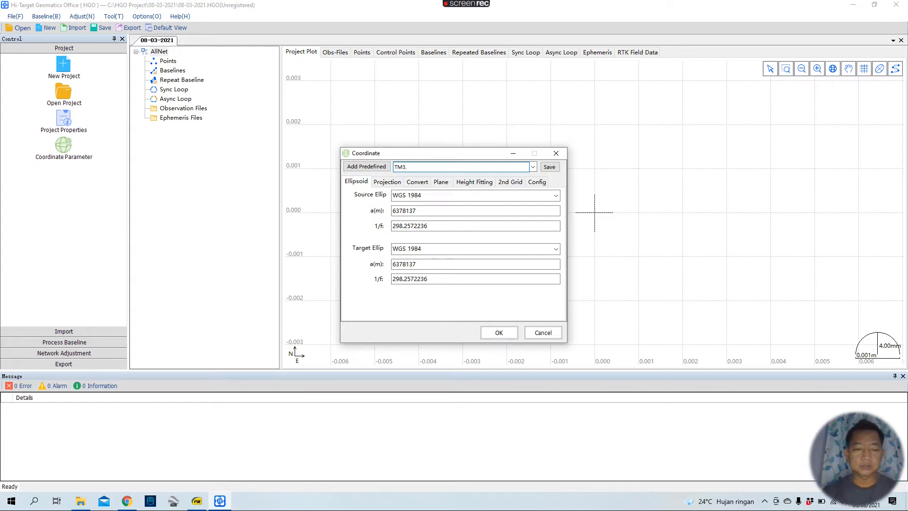
{"action": "type", "text": "491"}
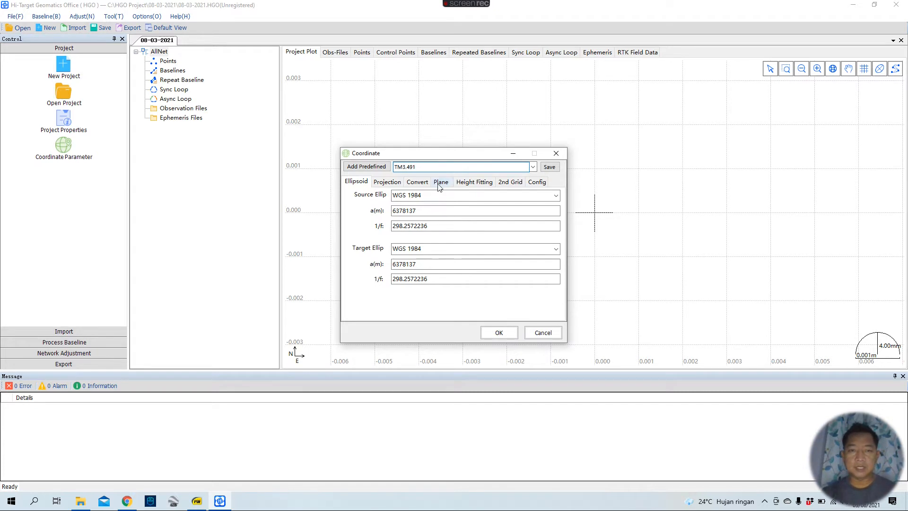
- Examine the ellipsoid, projection, conversion, plane, height fitting, second grid and configuration settings of the coordinate parameters
{"action": "left_click", "coordinate": [392, 183]}
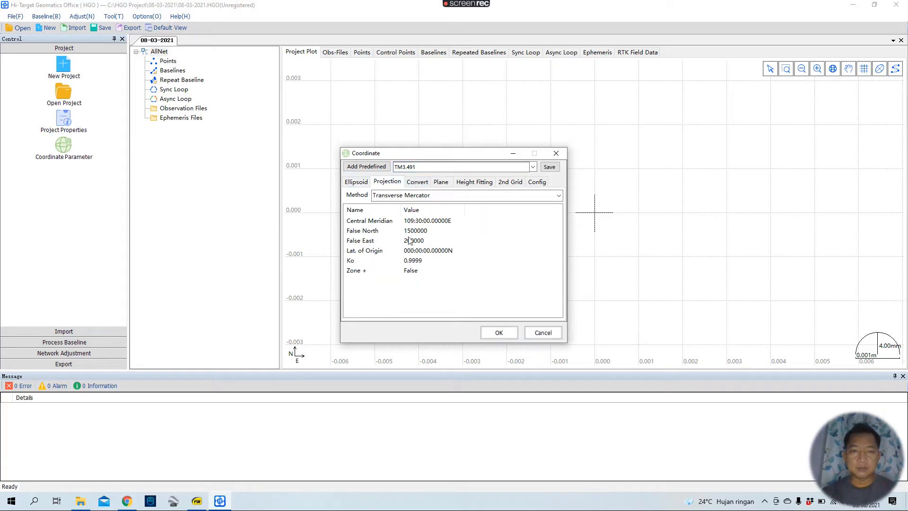
{"action": "left_click", "coordinate": [358, 183]}
{"action": "left_click", "coordinate": [385, 183]}
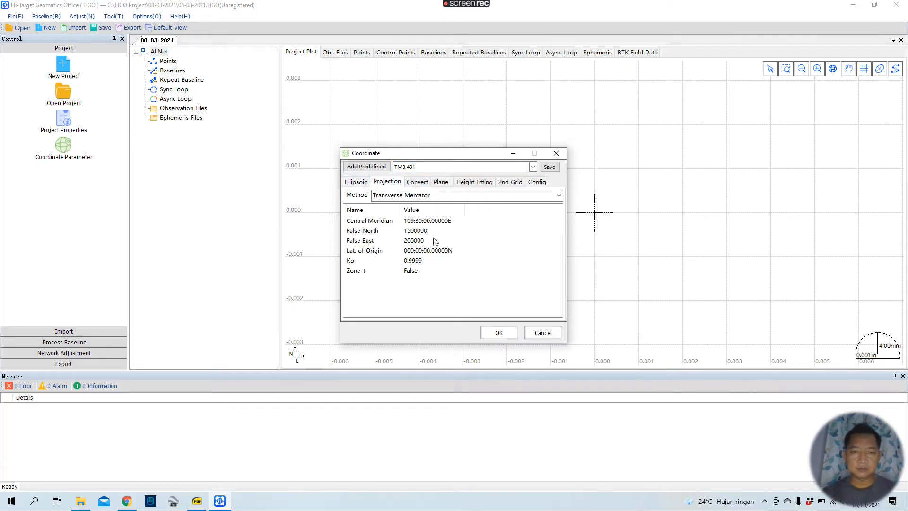
{"action": "left_click", "coordinate": [356, 181]}
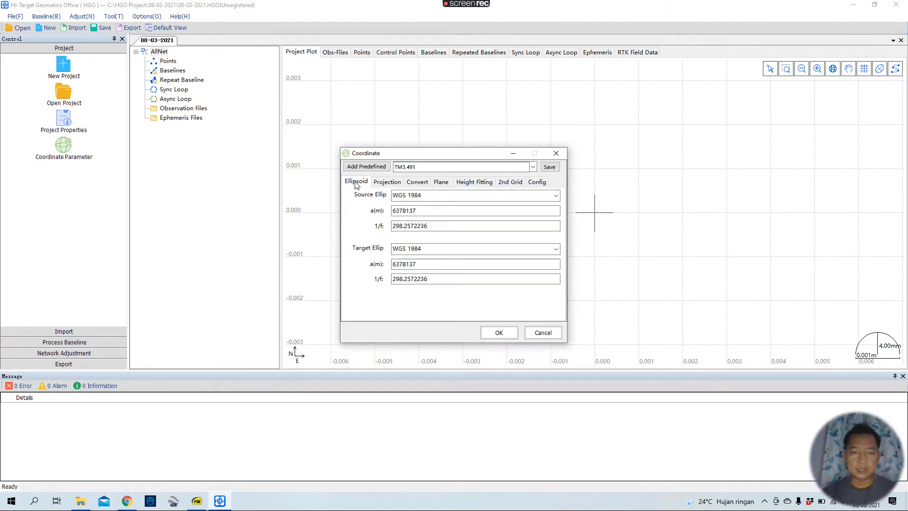
{"action": "left_click", "coordinate": [387, 182]}
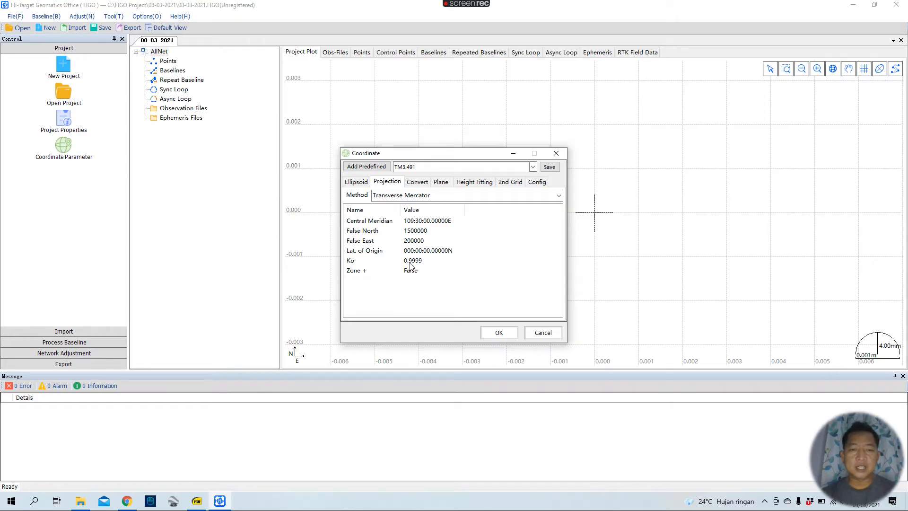
{"action": "left_click", "coordinate": [417, 184]}
{"action": "left_click", "coordinate": [441, 184]}
{"action": "left_click", "coordinate": [469, 184]}
{"action": "left_click", "coordinate": [509, 184]}
{"action": "left_click", "coordinate": [540, 184]}
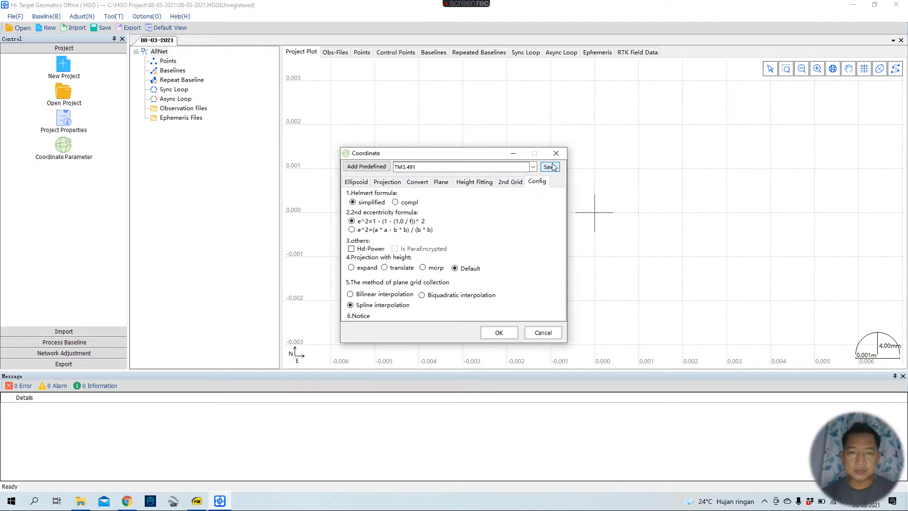
- Save the TM3.491 coordinate parameters and apply them to the project
{"action": "left_click", "coordinate": [549, 168]}
{"action": "left_click", "coordinate": [462, 277]}
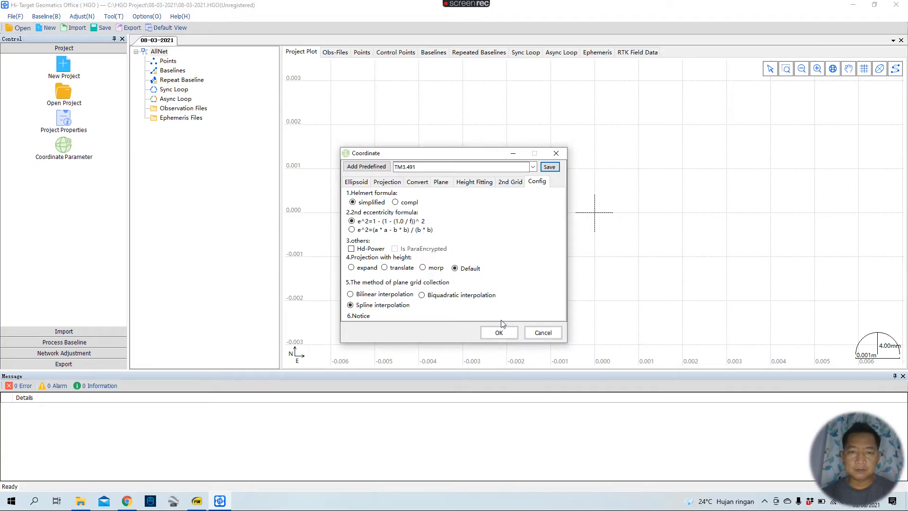
{"action": "left_click", "coordinate": [491, 331]}
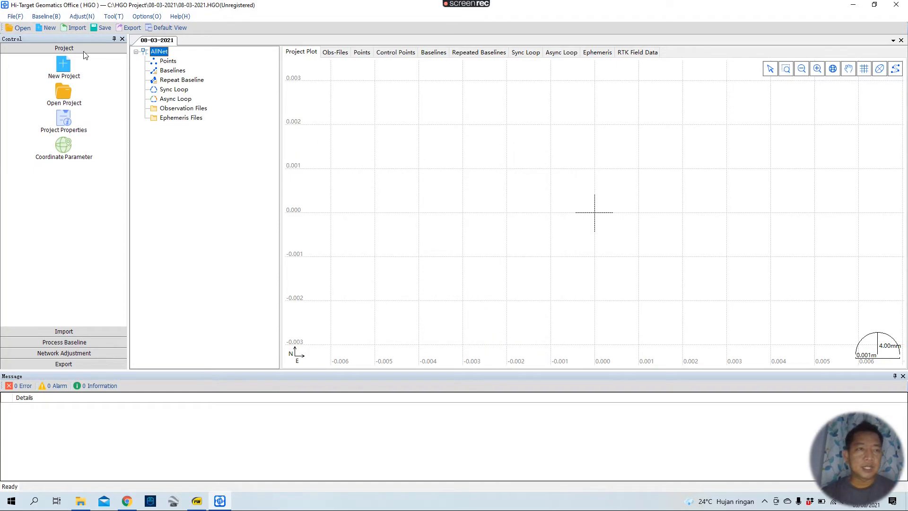
{"action": "left_click", "coordinate": [50, 17]}
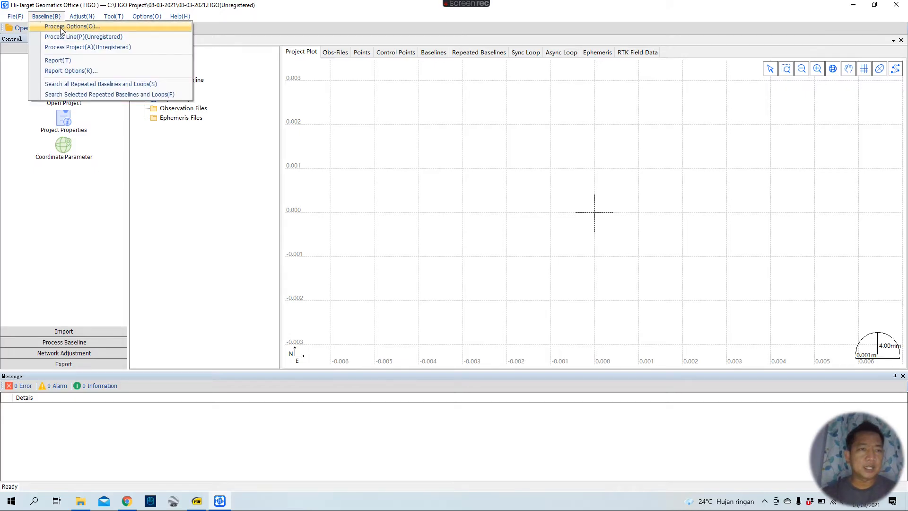
{"action": "mouse_move", "coordinate": [24, 19]}
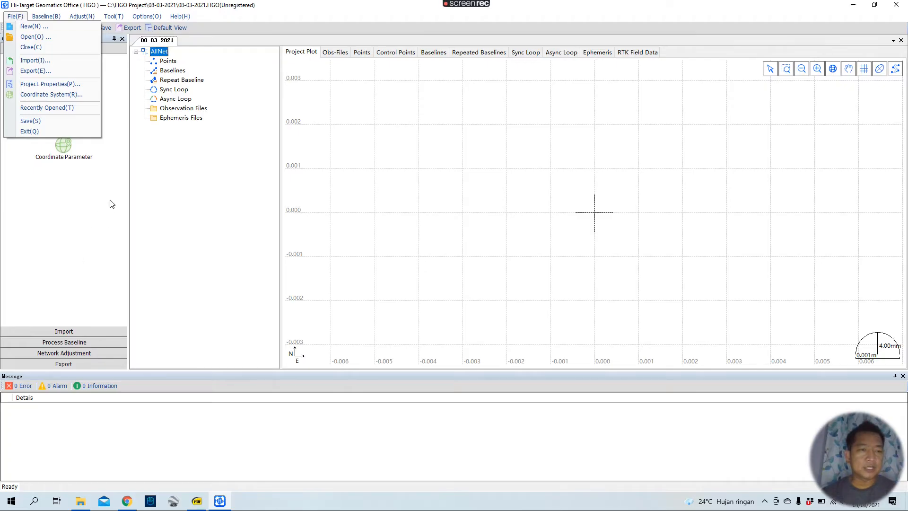
{"action": "left_click", "coordinate": [175, 193]}
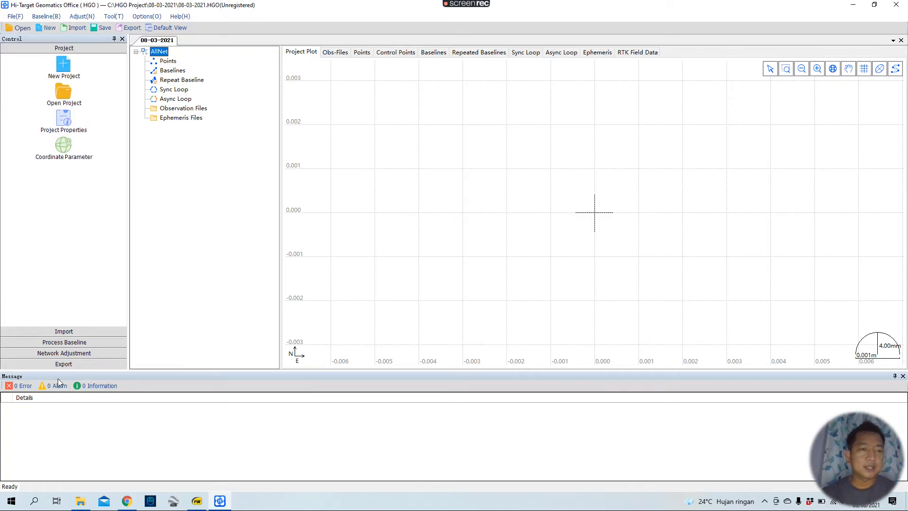
- Import TDT001 202D3.21o, TDT002 202D.21o and TDT103P 202D4.21o from Documents\RINEX DATA\CHCNAV\Rinex 3.02 and check the import messages and network plot
{"action": "left_click", "coordinate": [81, 333]}
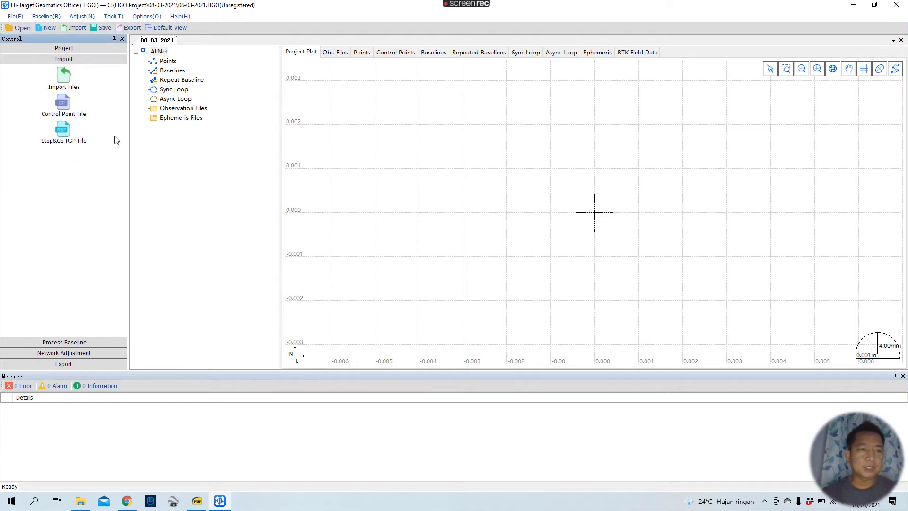
{"action": "left_click", "coordinate": [65, 78]}
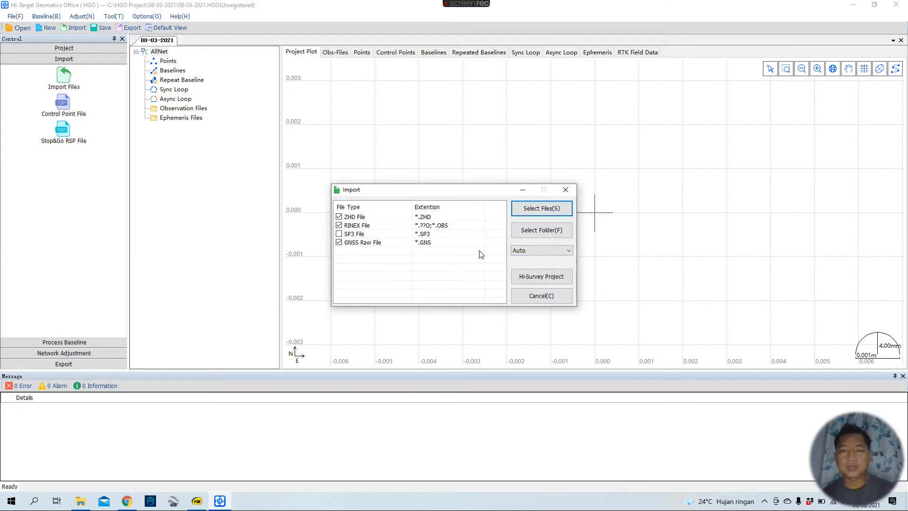
{"action": "left_click", "coordinate": [535, 211]}
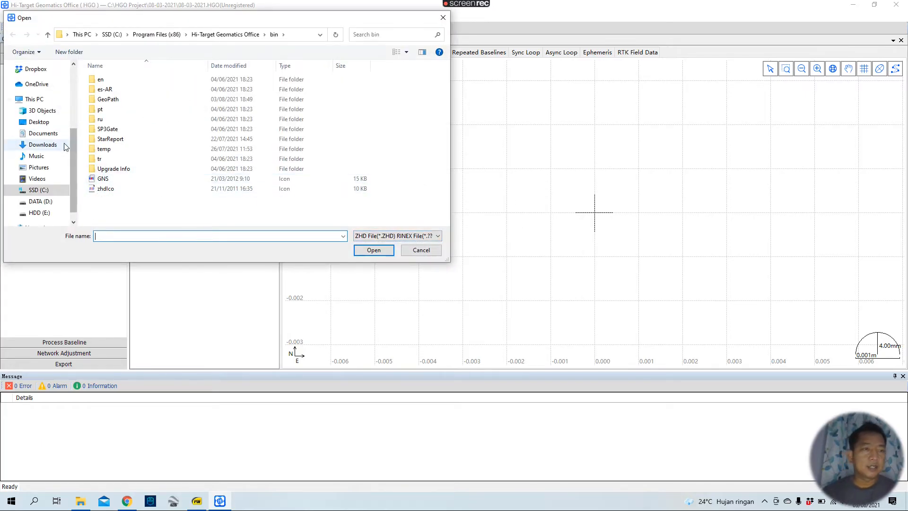
{"action": "left_click", "coordinate": [43, 133]}
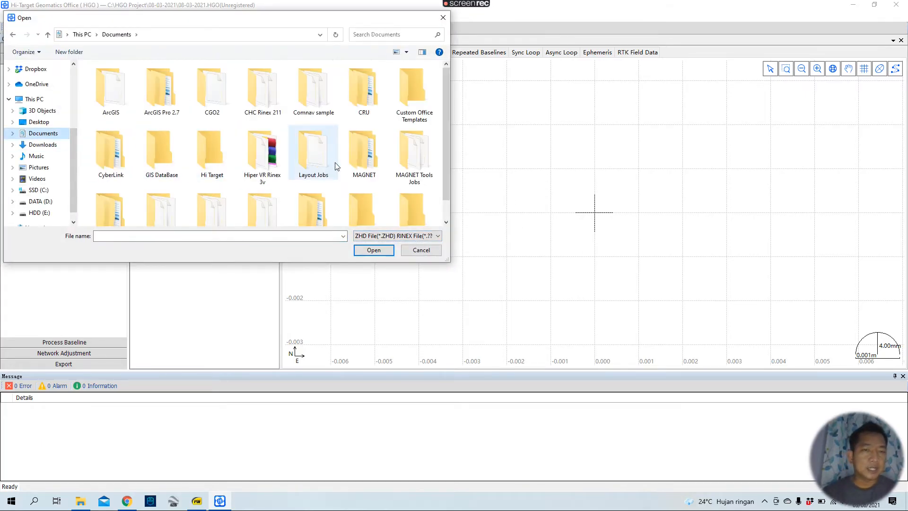
{"action": "scroll", "coordinate": [328, 161], "scroll_direction": "down", "scroll_amount": 1}
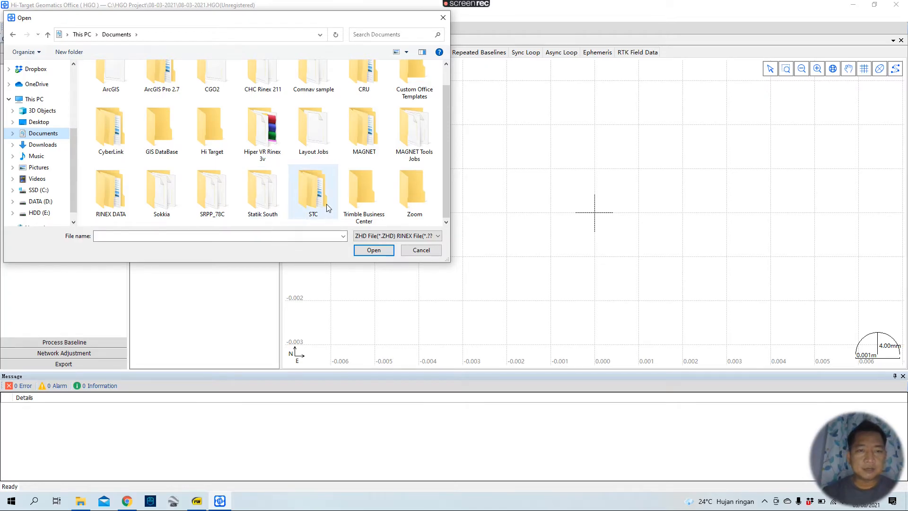
{"action": "double_click", "coordinate": [114, 193]}
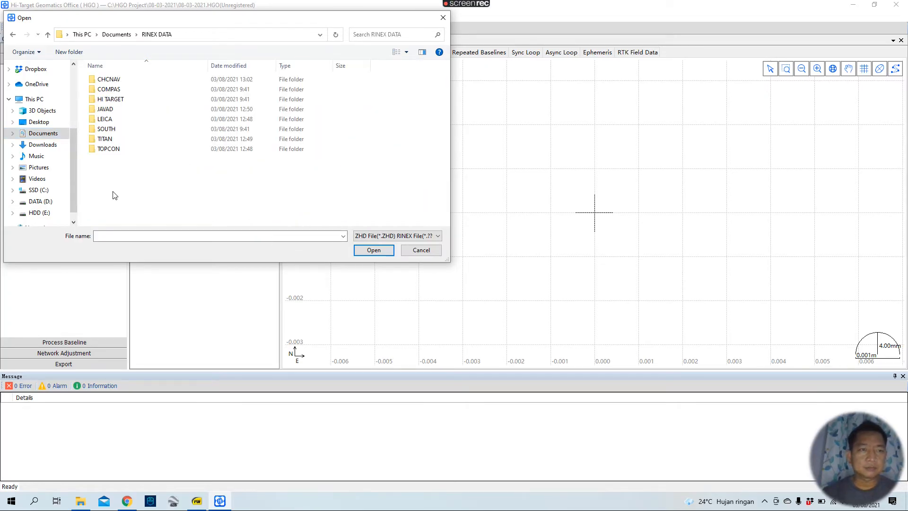
{"action": "double_click", "coordinate": [112, 80]}
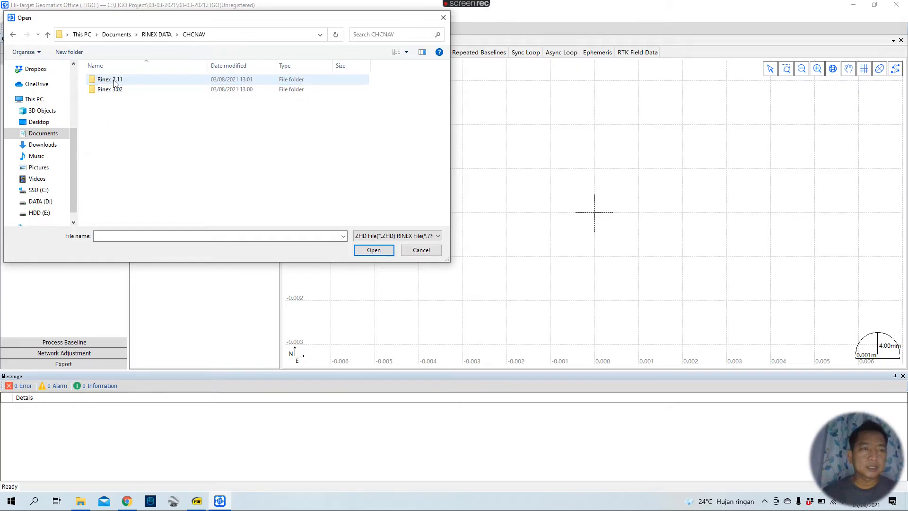
{"action": "double_click", "coordinate": [123, 90]}
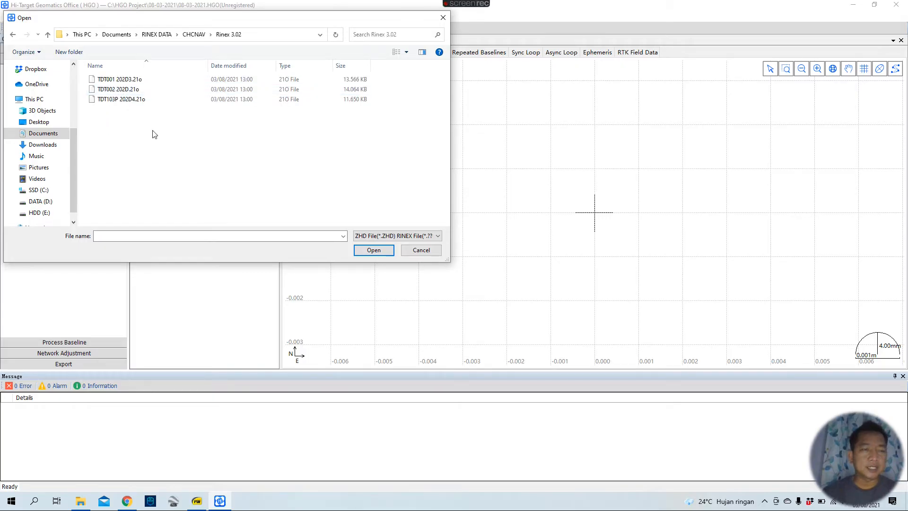
{"action": "left_click_drag", "start_coordinate": [160, 124], "coordinate": [104, 71]}
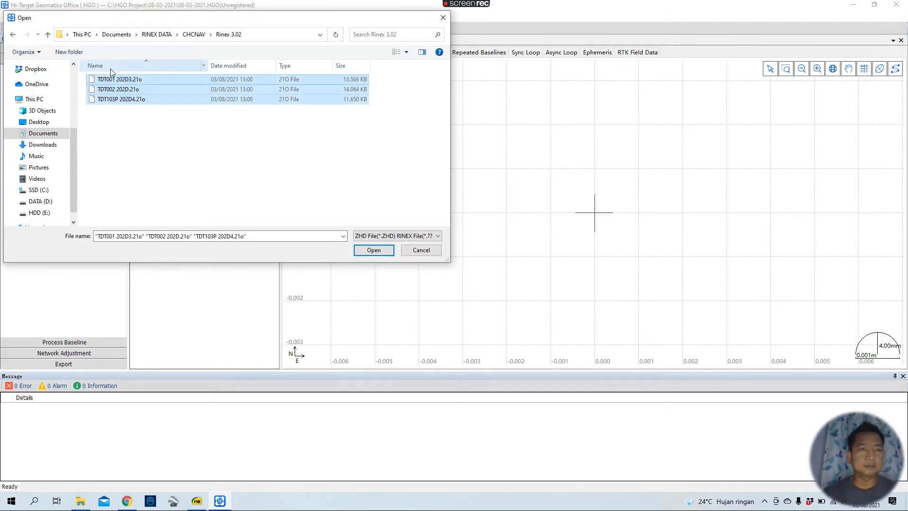
{"action": "left_click", "coordinate": [375, 250]}
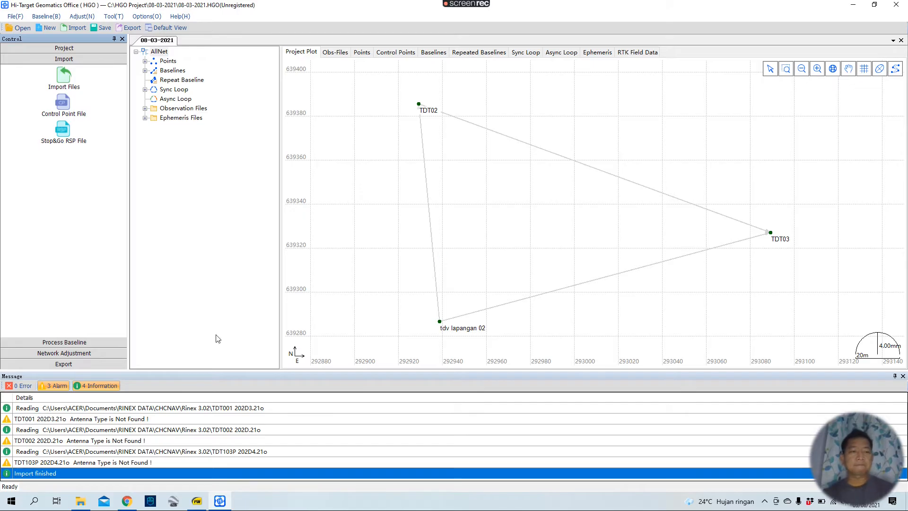
{"action": "left_click", "coordinate": [113, 420]}
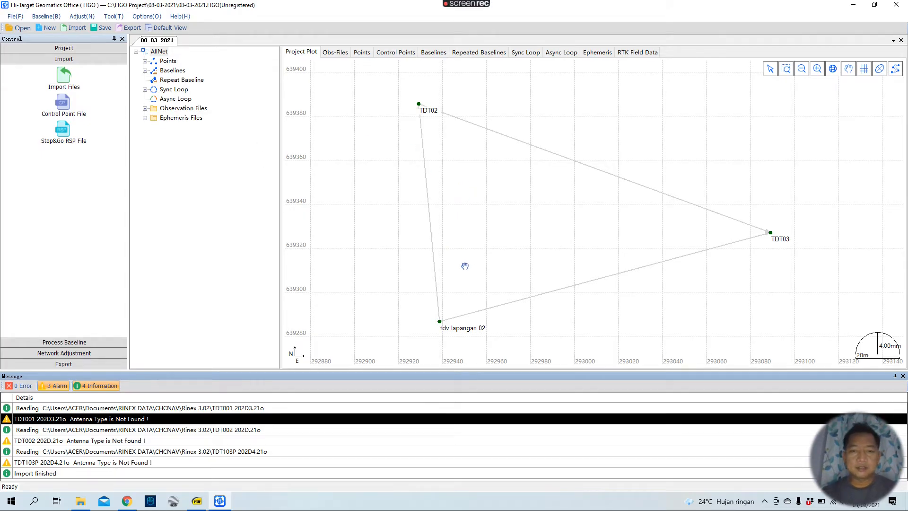
{"action": "left_click_drag", "start_coordinate": [464, 267], "coordinate": [456, 255]}
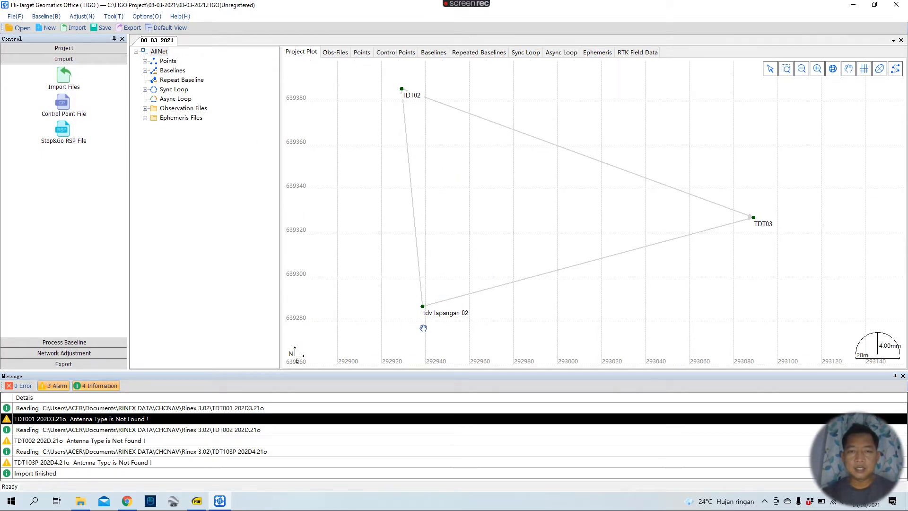
- Change the mark name of the point tdv lapangan 02 to TDT01 and apply it
{"action": "left_click", "coordinate": [145, 61]}
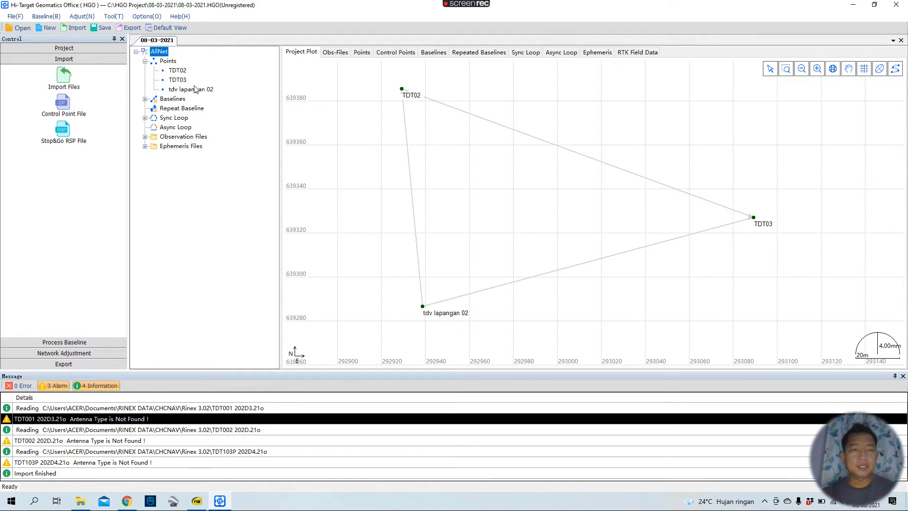
{"action": "left_click", "coordinate": [179, 71]}
{"action": "left_click", "coordinate": [184, 91]}
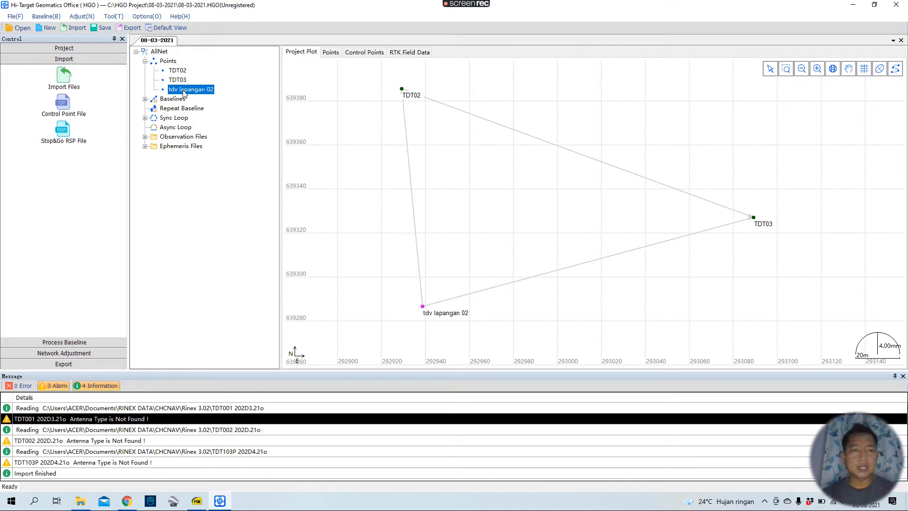
{"action": "right_click", "coordinate": [184, 94]}
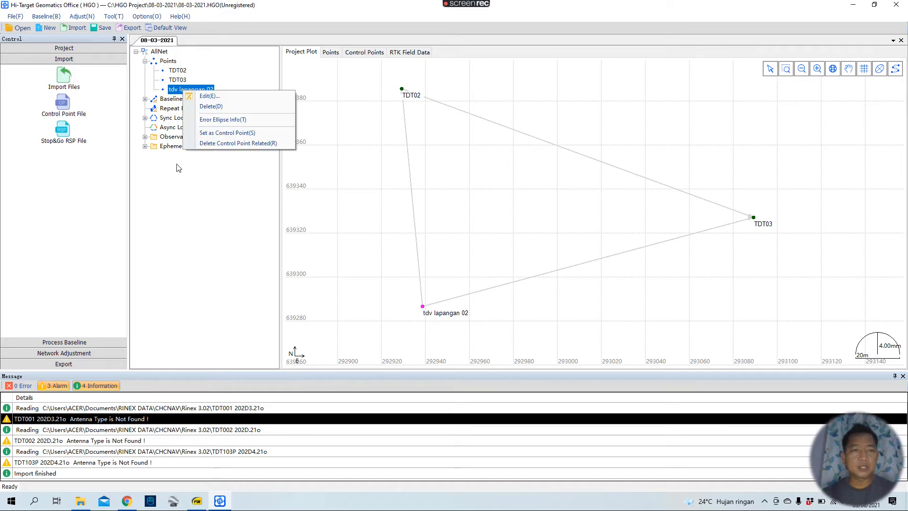
{"action": "left_click", "coordinate": [174, 185]}
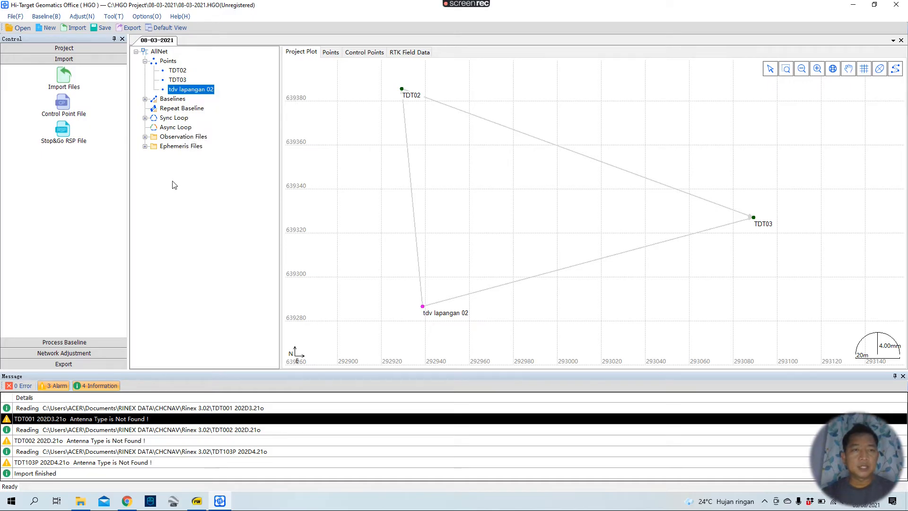
{"action": "right_click", "coordinate": [191, 90]}
{"action": "left_click", "coordinate": [211, 96]}
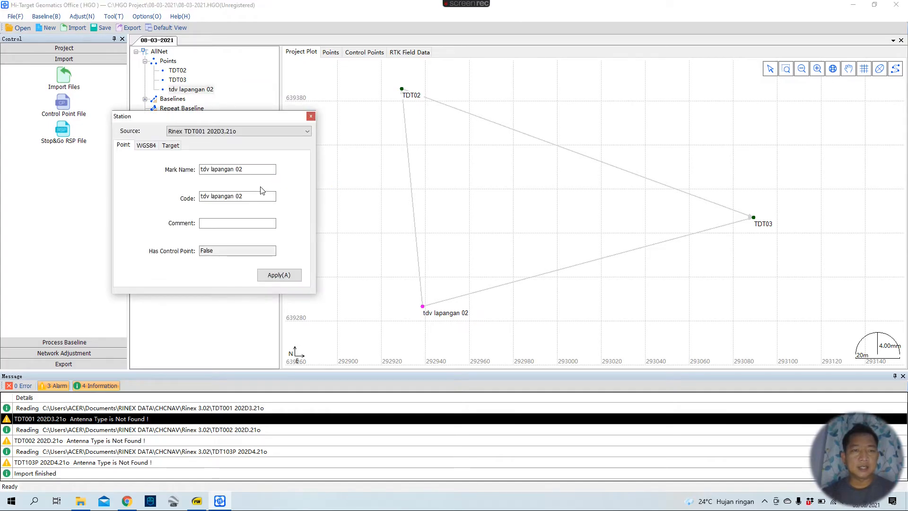
{"action": "left_click_drag", "start_coordinate": [257, 169], "coordinate": [180, 161]}
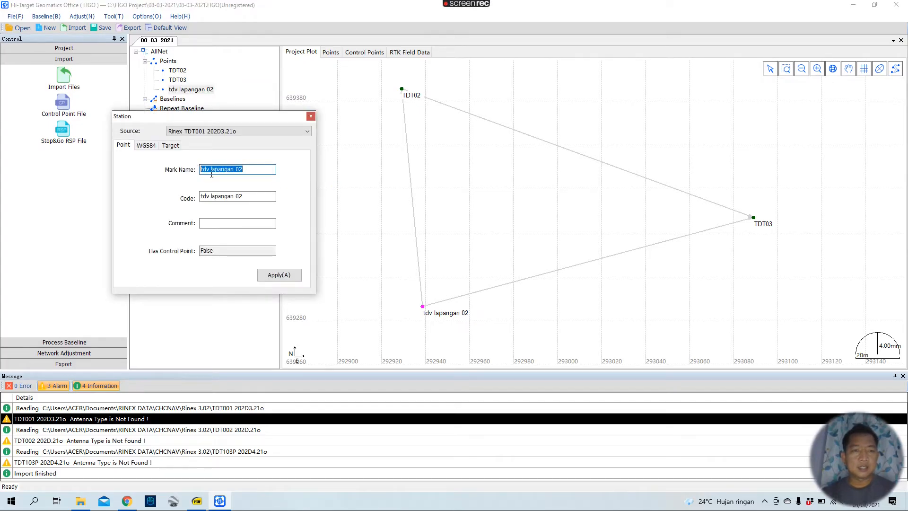
{"action": "type", "text": "TDT"}
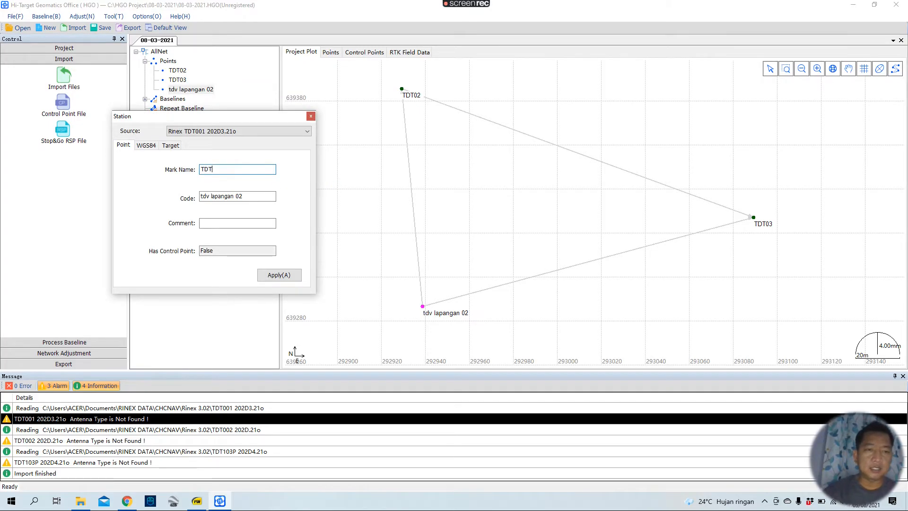
{"action": "type", "text": "01"}
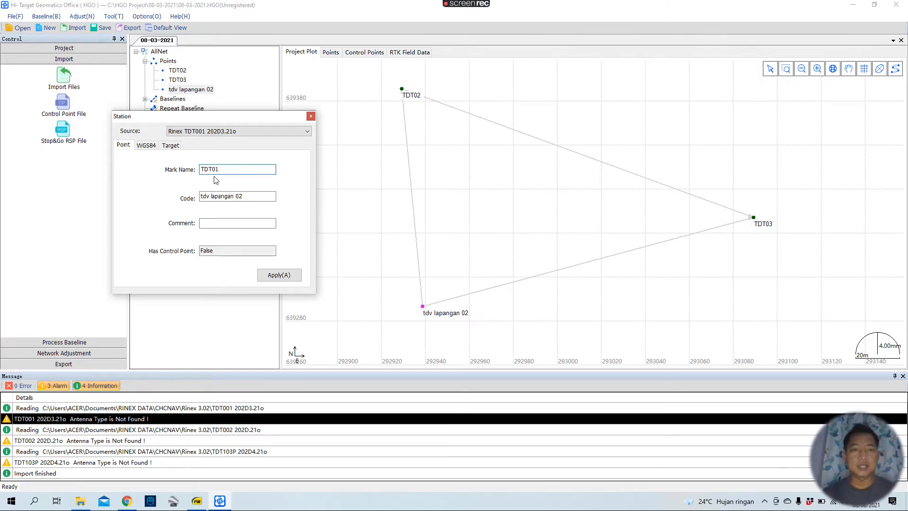
{"action": "left_click", "coordinate": [284, 275]}
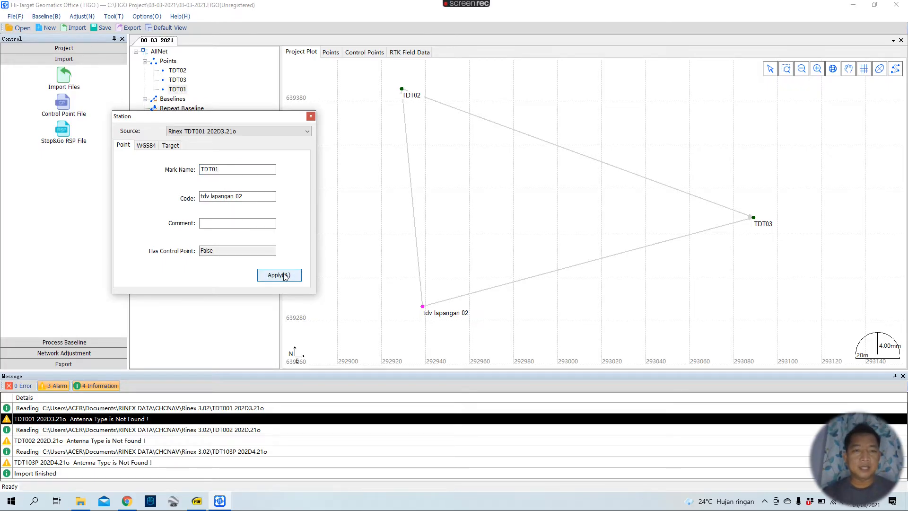
{"action": "left_click", "coordinate": [311, 116]}
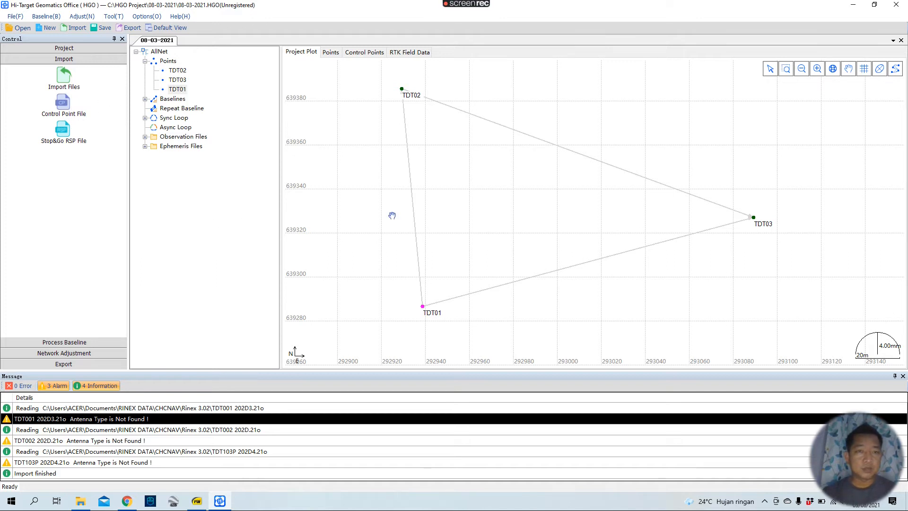
- In the baseline processing options, set the interval to 2, keep the reference satellite on Auto and include the GALILEO system
{"action": "left_click", "coordinate": [49, 17]}
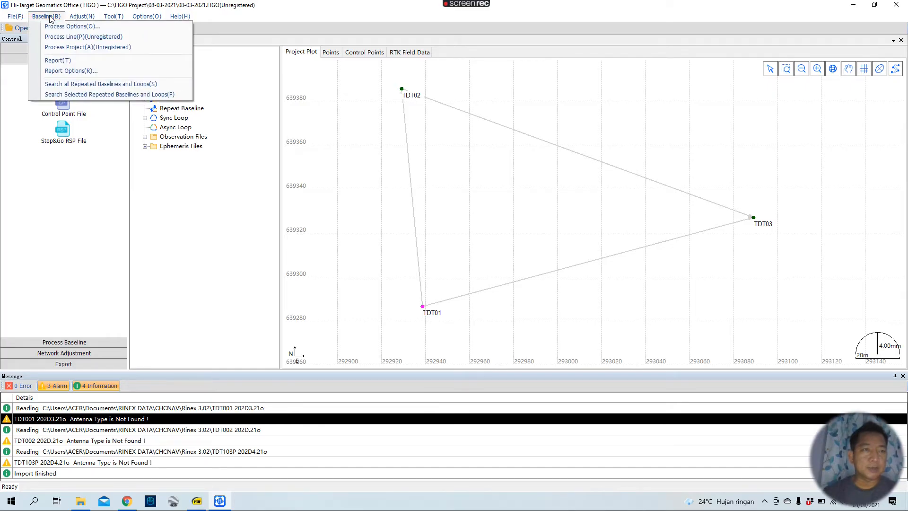
{"action": "left_click", "coordinate": [78, 28]}
{"action": "left_click_drag", "start_coordinate": [157, 23], "coordinate": [391, 56]}
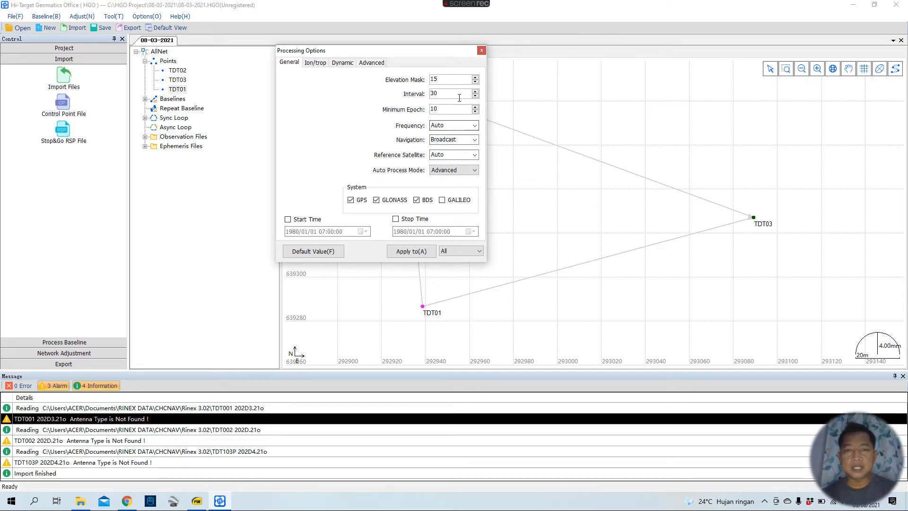
{"action": "left_click_drag", "start_coordinate": [442, 94], "coordinate": [428, 96]}
{"action": "type", "text": "2"}
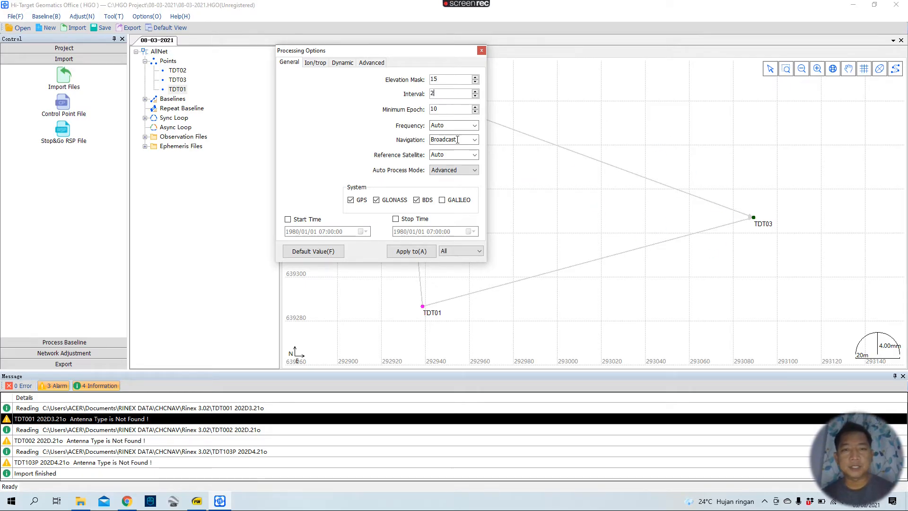
{"action": "left_click", "coordinate": [451, 110]}
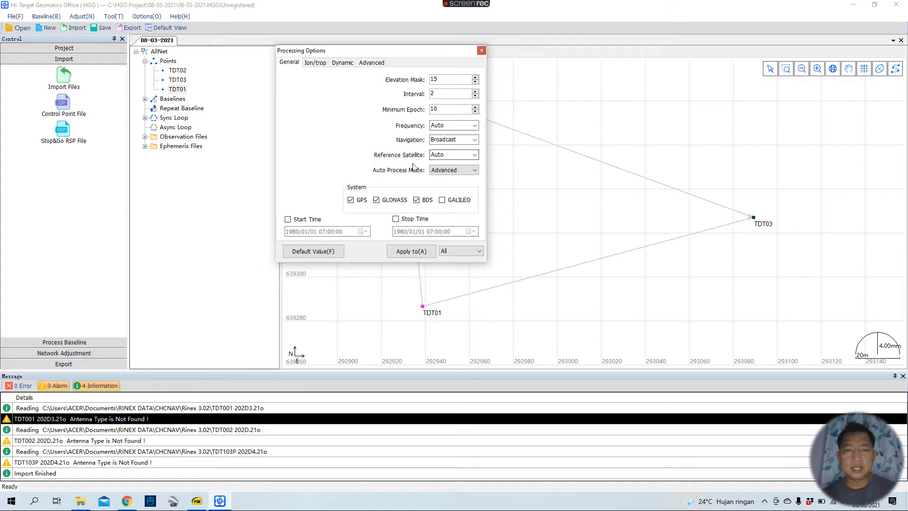
{"action": "left_click", "coordinate": [474, 155]}
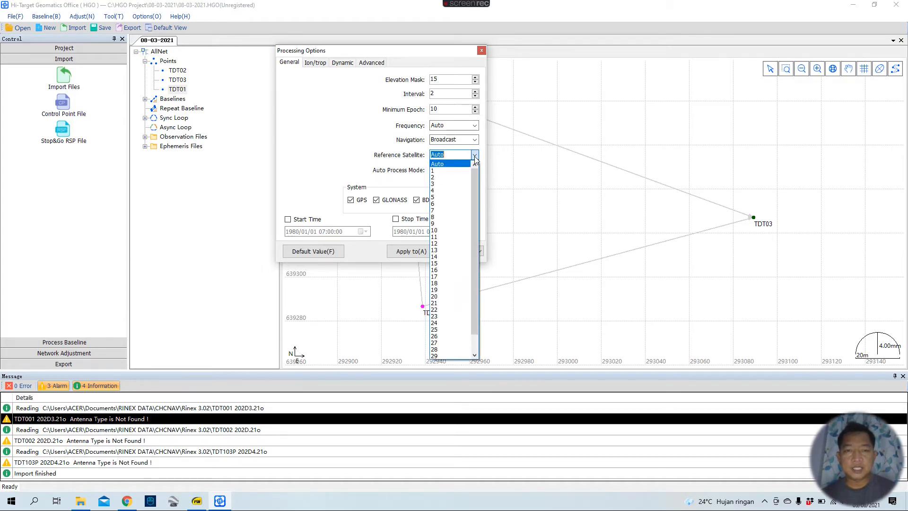
{"action": "left_click", "coordinate": [339, 137]}
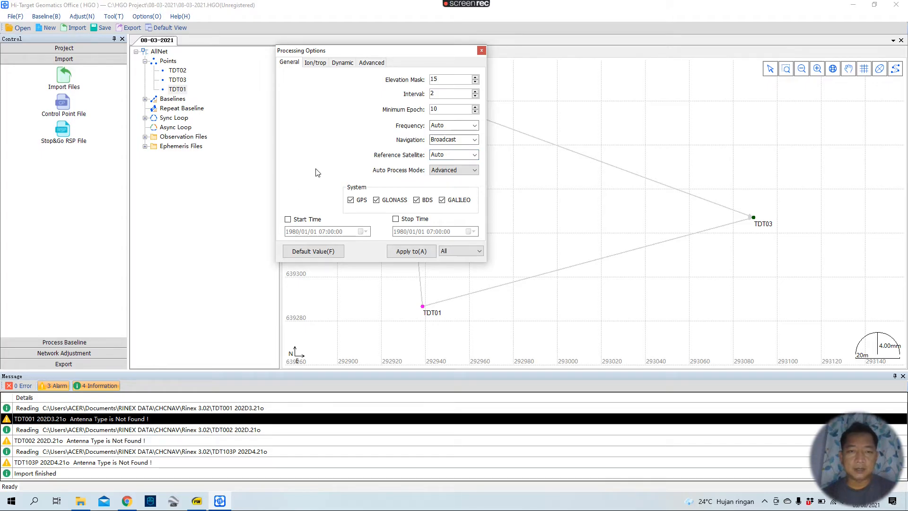
- Check the troposphere, dynamic and advanced processing settings, and apply the processing options to all baselines
{"action": "left_click", "coordinate": [315, 63]}
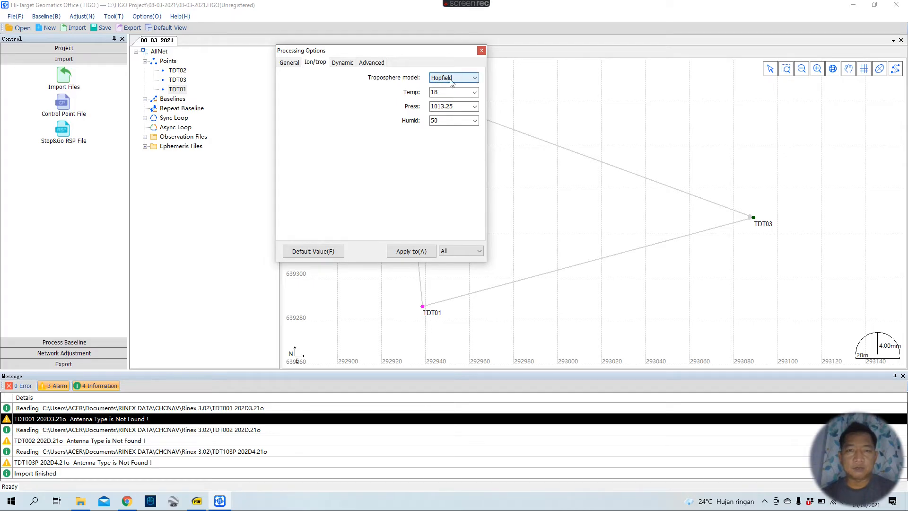
{"action": "left_click", "coordinate": [349, 66]}
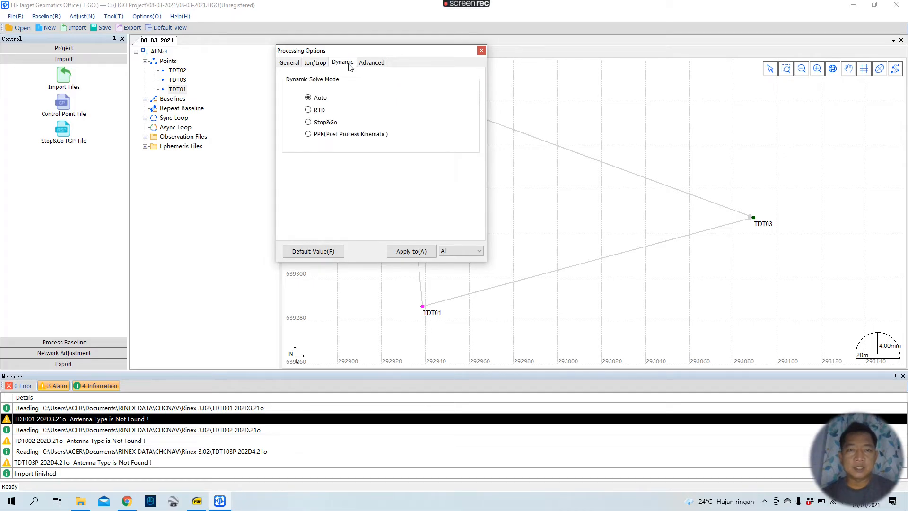
{"action": "left_click", "coordinate": [375, 64]}
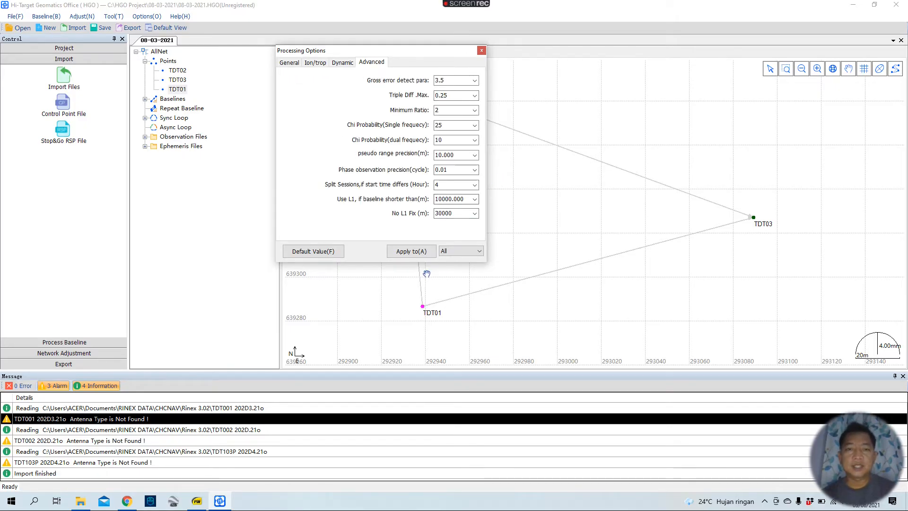
{"action": "left_click", "coordinate": [415, 252]}
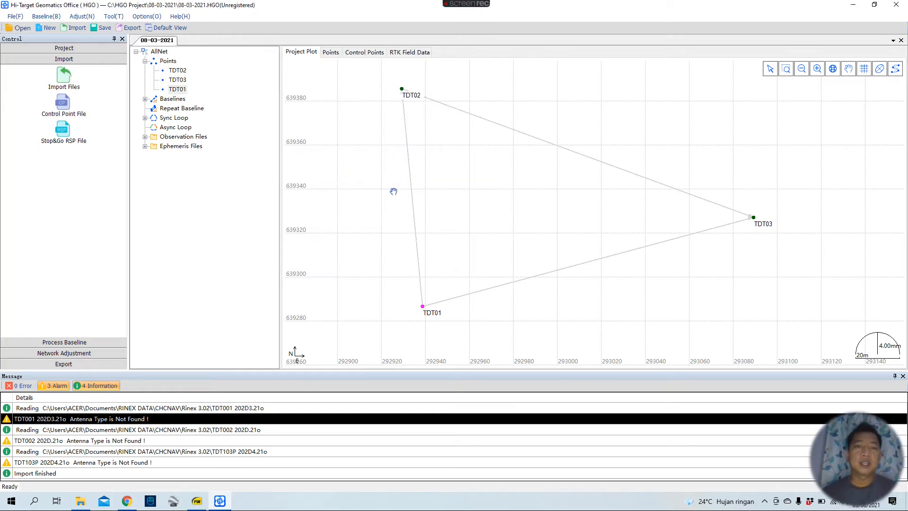
- Process all baselines of the project with the configured processing options
{"action": "left_click", "coordinate": [50, 18]}
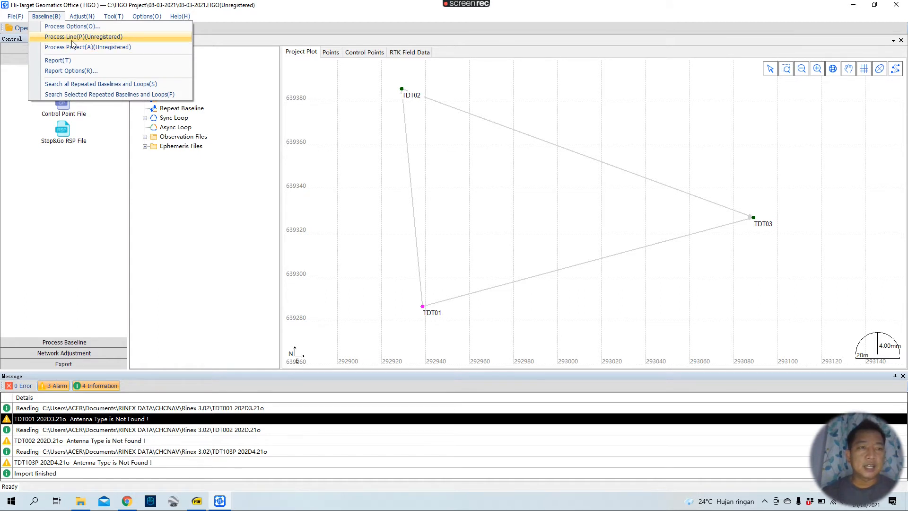
{"action": "left_click", "coordinate": [425, 165]}
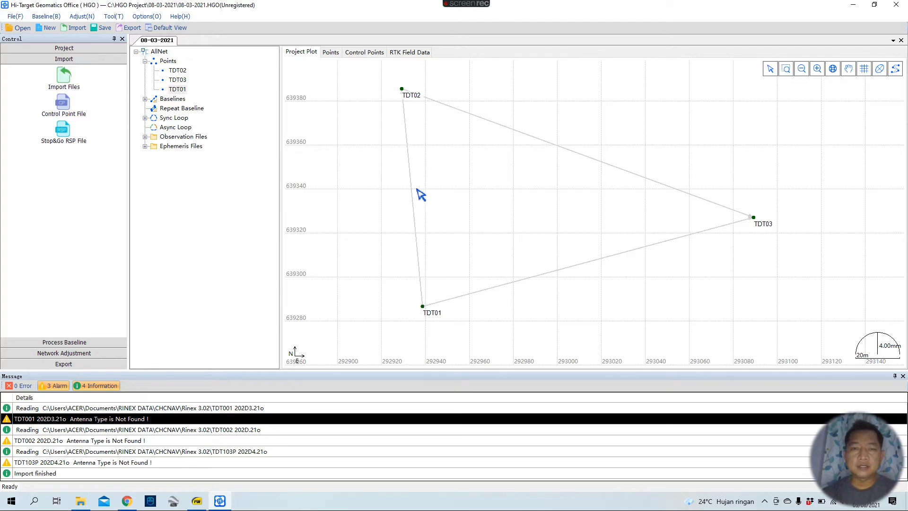
{"action": "left_click", "coordinate": [402, 190]}
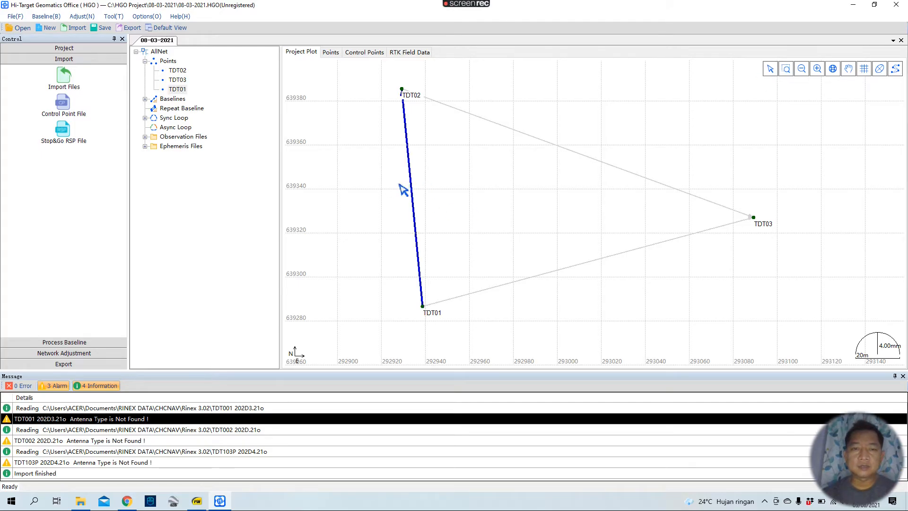
{"action": "left_click", "coordinate": [46, 16]}
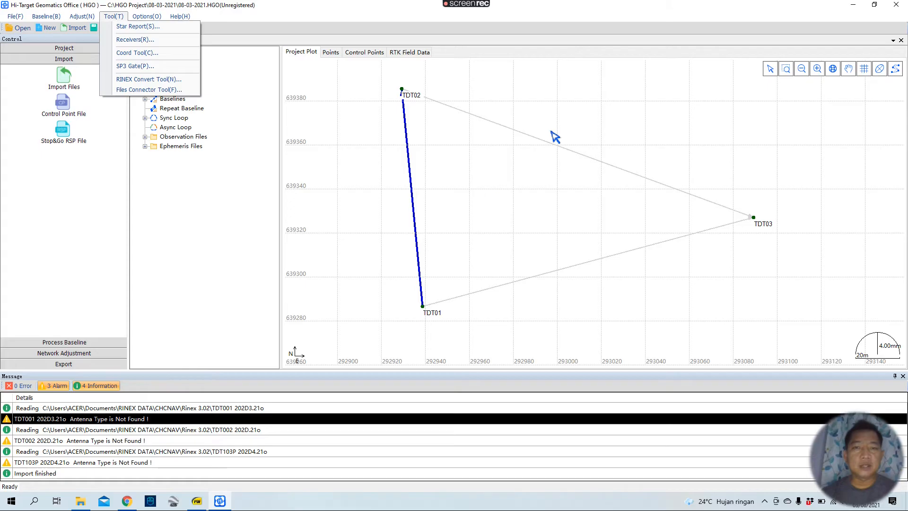
{"action": "left_click", "coordinate": [567, 129]}
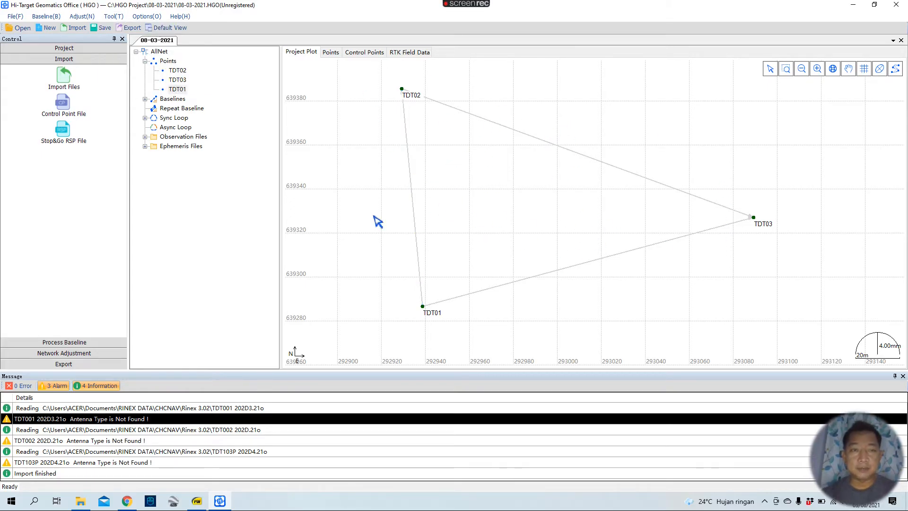
{"action": "left_click", "coordinate": [41, 18]}
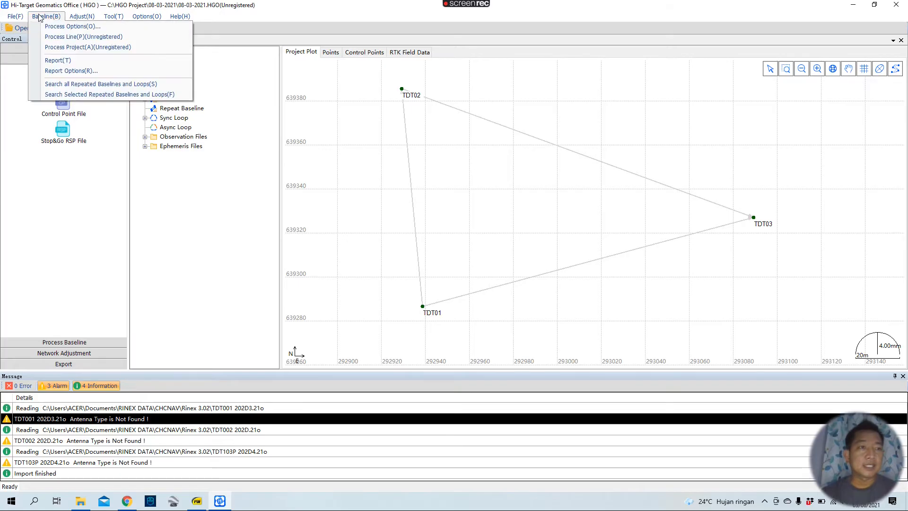
{"action": "left_click", "coordinate": [75, 48]}
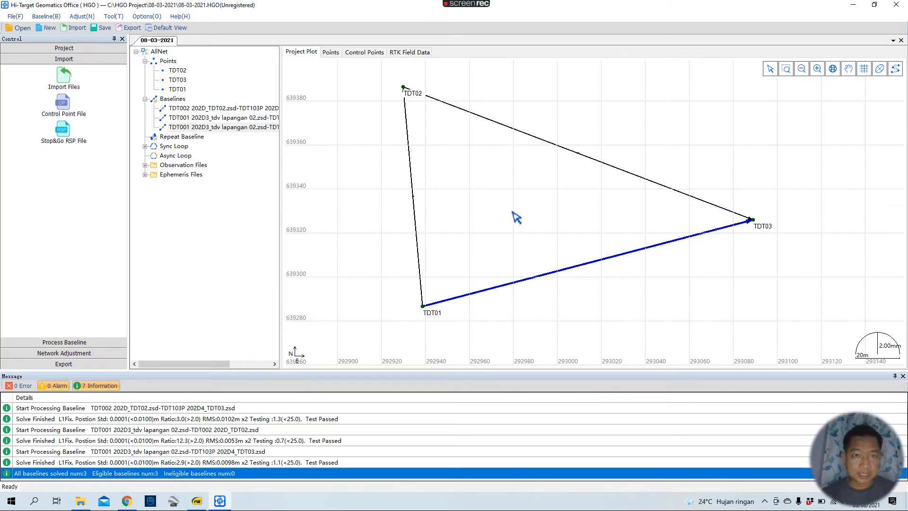
- Review the three processed baselines in the results table, comparing their ratio, RMS and pass status
{"action": "left_click", "coordinate": [227, 108]}
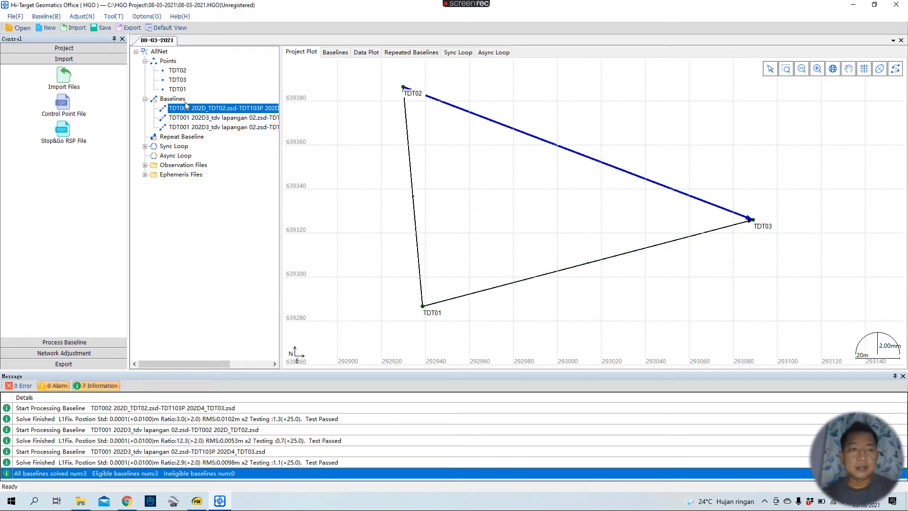
{"action": "left_click", "coordinate": [334, 55]}
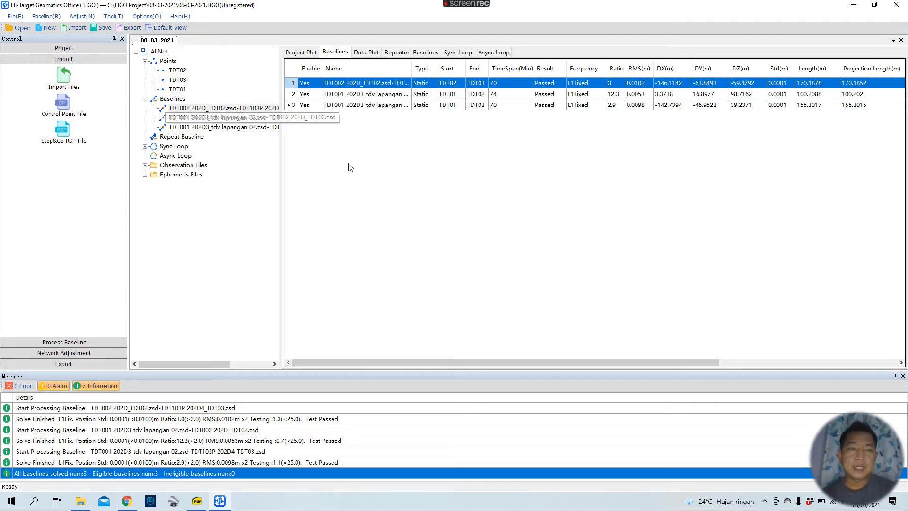
{"action": "right_click", "coordinate": [239, 108]}
{"action": "left_click", "coordinate": [444, 195]}
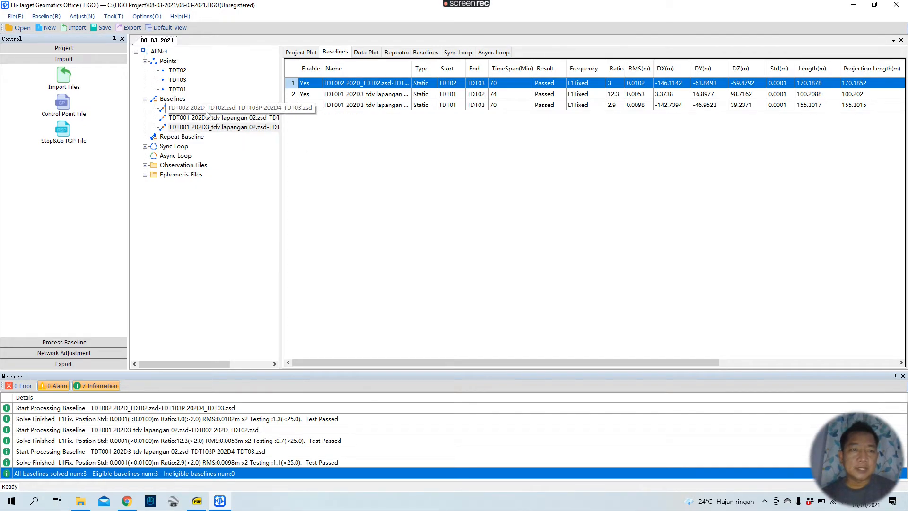
{"action": "right_click", "coordinate": [253, 108]}
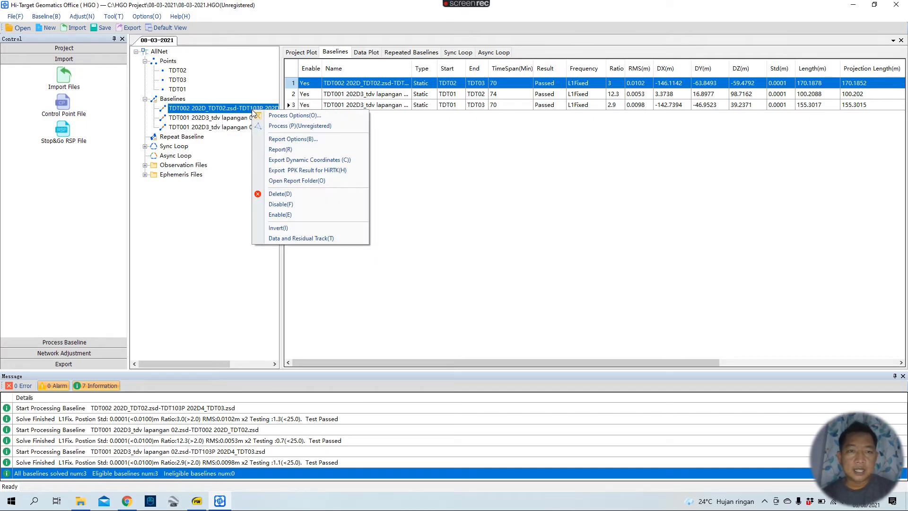
{"action": "left_click", "coordinate": [234, 119]}
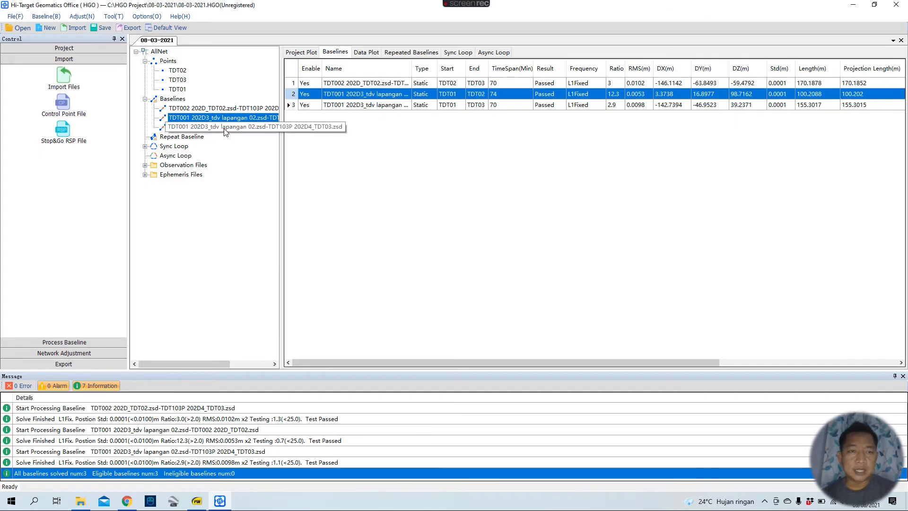
{"action": "left_click", "coordinate": [226, 128]}
{"action": "left_click", "coordinate": [225, 109]}
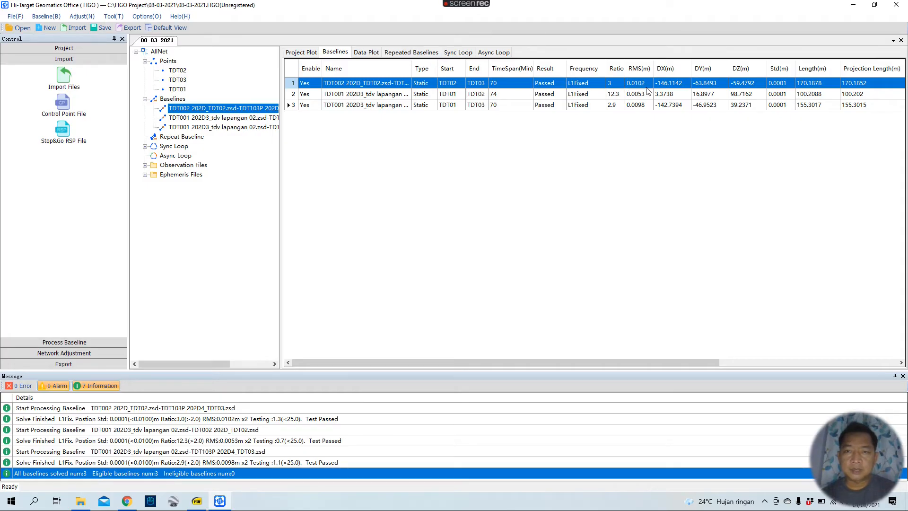
- Open the data and residual track of the TDT02–TDT03 baseline and disable satellite G05
{"action": "right_click", "coordinate": [236, 111]}
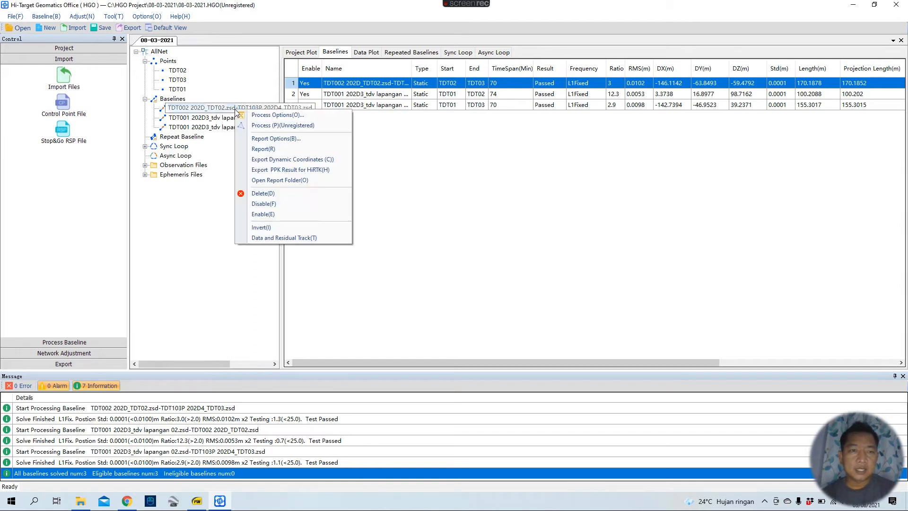
{"action": "left_click", "coordinate": [309, 241]}
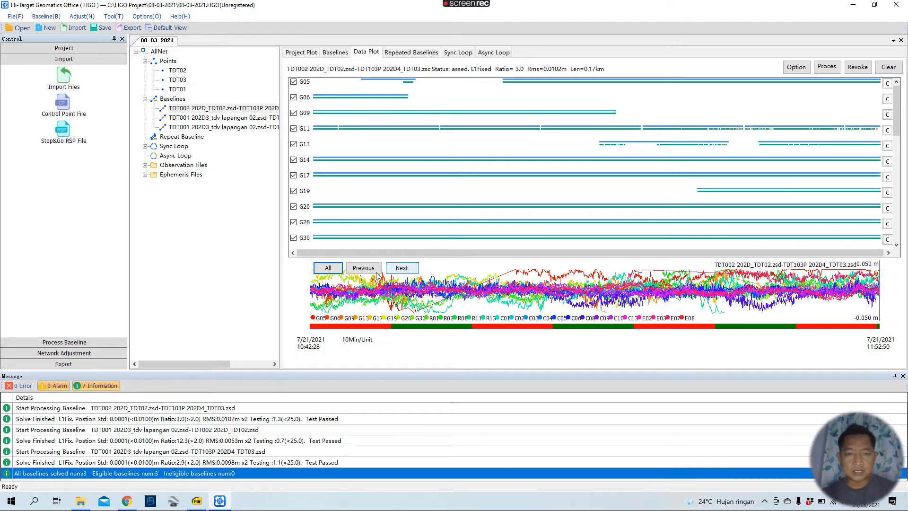
{"action": "left_click", "coordinate": [407, 268]}
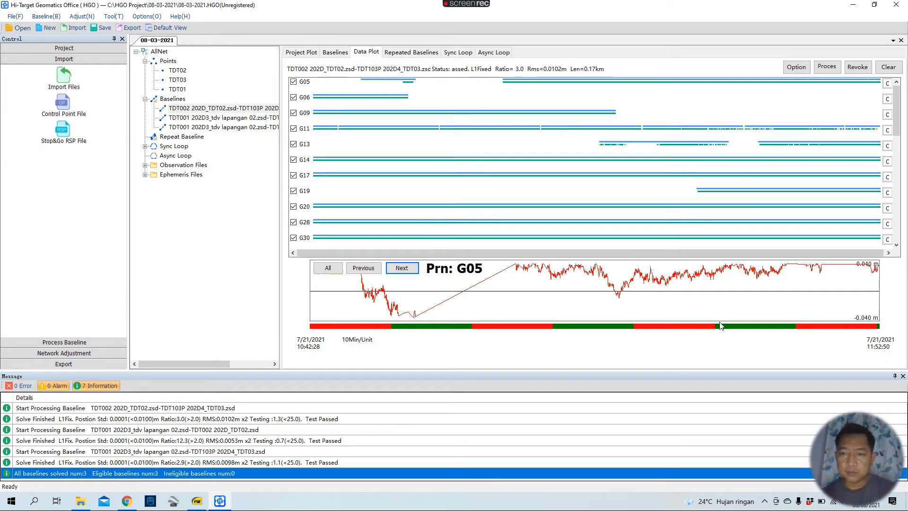
{"action": "left_click", "coordinate": [293, 82]}
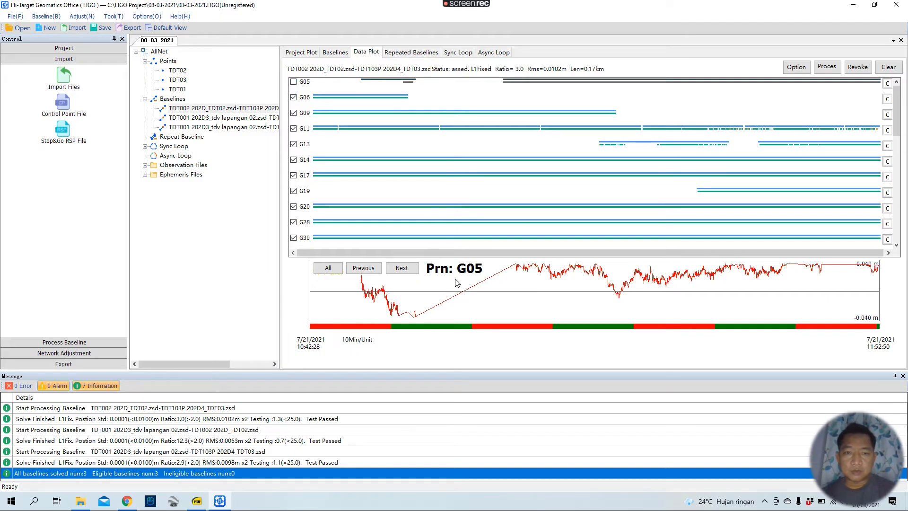
- Check the residuals of G06 and G09, and exclude the short final stretch of G09's observations
{"action": "left_click", "coordinate": [401, 267]}
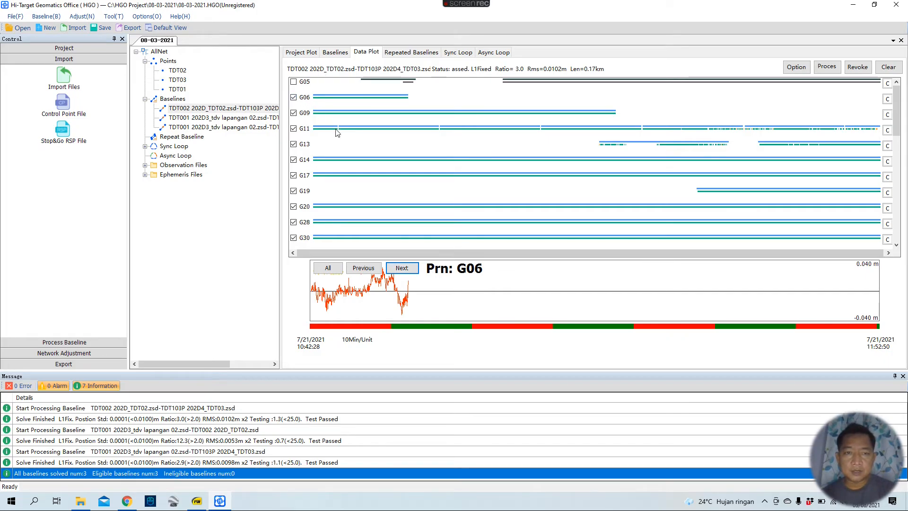
{"action": "left_click", "coordinate": [402, 268]}
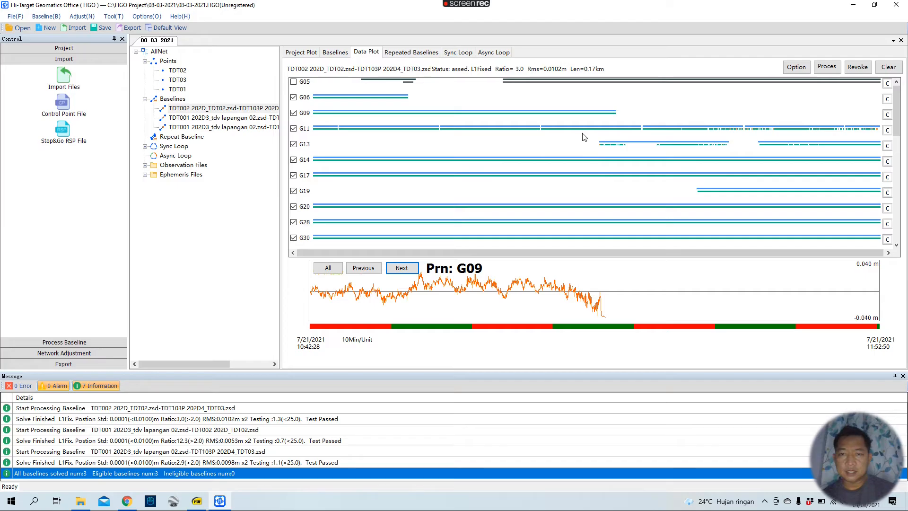
{"action": "left_click_drag", "start_coordinate": [593, 103], "coordinate": [621, 117]}
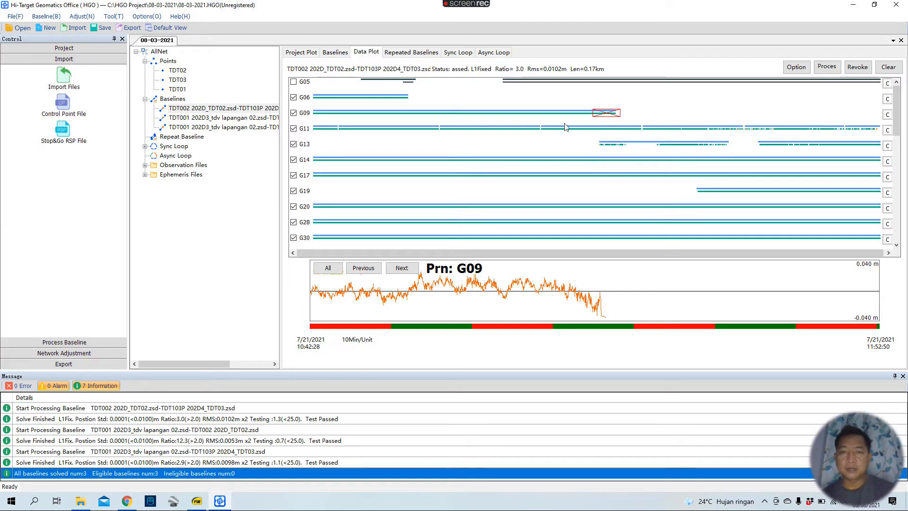
- Exclude G13's observations from their start to just past the gap, and the interrupted last third of G11
{"action": "left_click", "coordinate": [407, 269]}
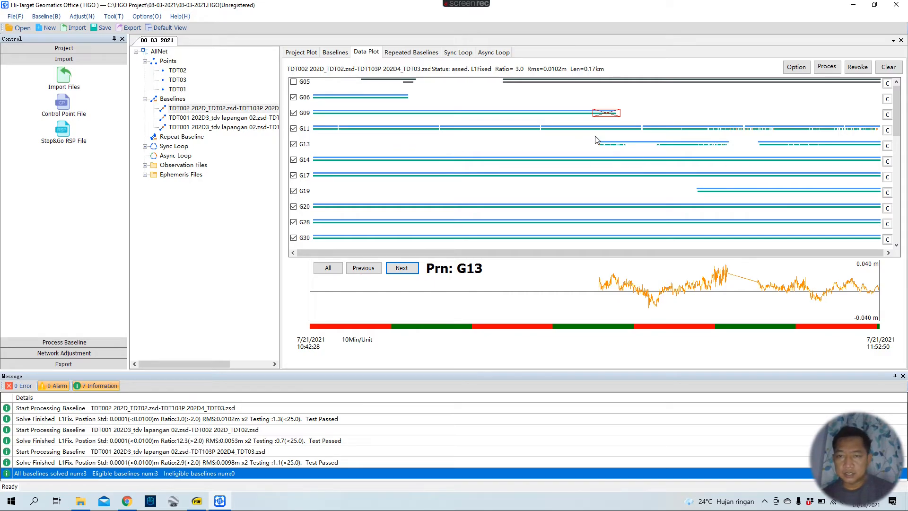
{"action": "left_click_drag", "start_coordinate": [591, 135], "coordinate": [757, 153]}
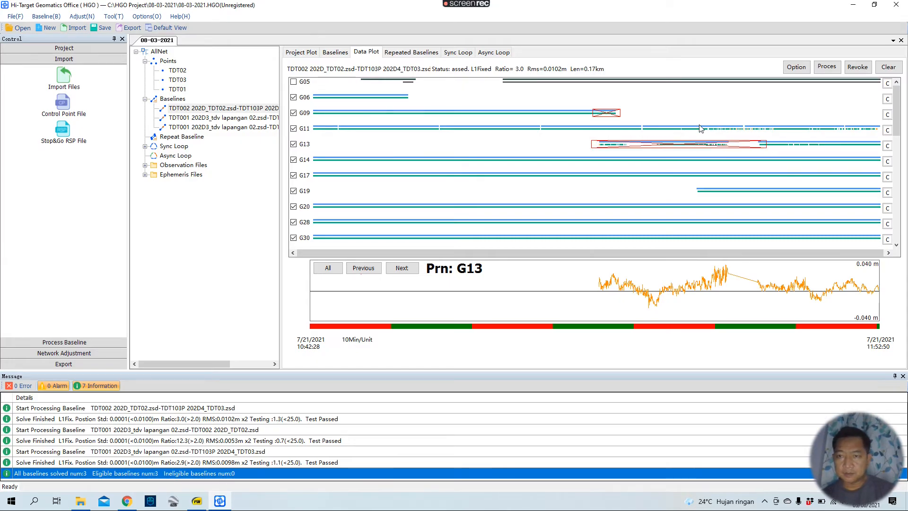
{"action": "left_click_drag", "start_coordinate": [700, 119], "coordinate": [885, 137]}
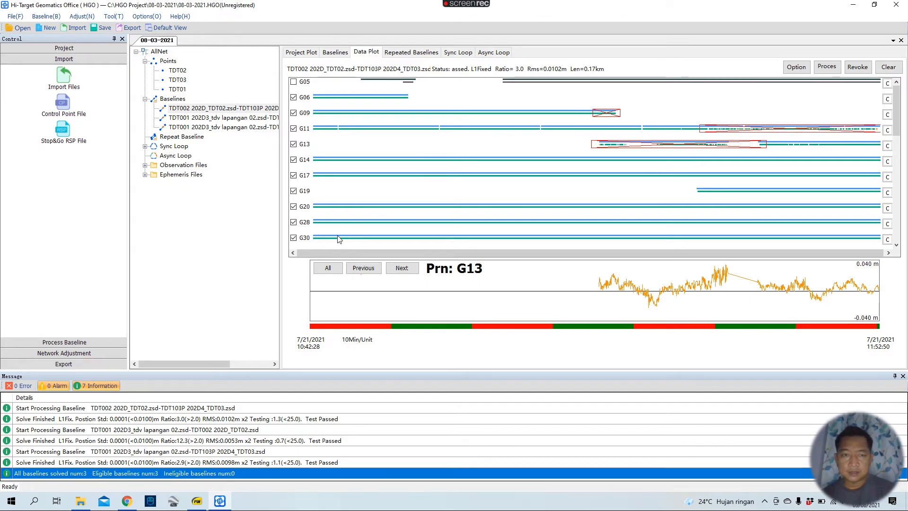
- Display G17's residuals and exclude the short opening stretch of its observations
{"action": "left_click", "coordinate": [401, 268]}
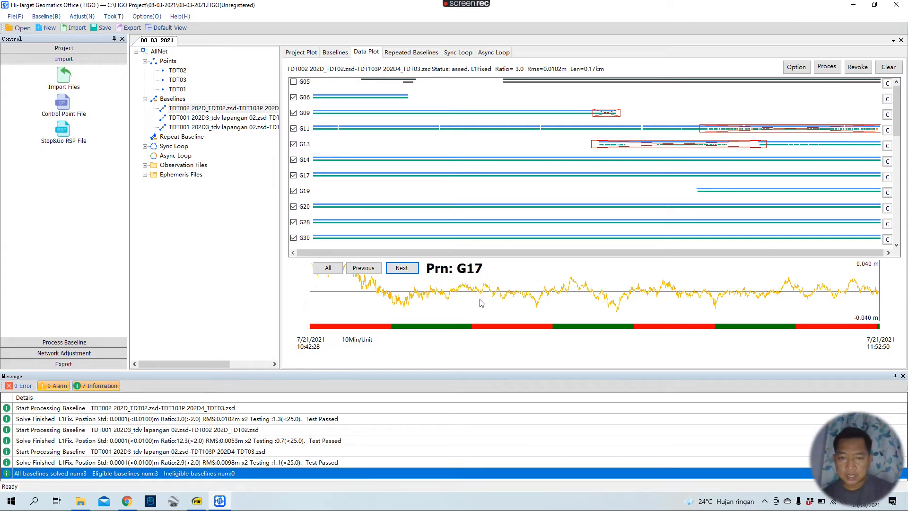
{"action": "left_click", "coordinate": [363, 168]}
{"action": "left_click_drag", "start_coordinate": [315, 185], "coordinate": [313, 184]}
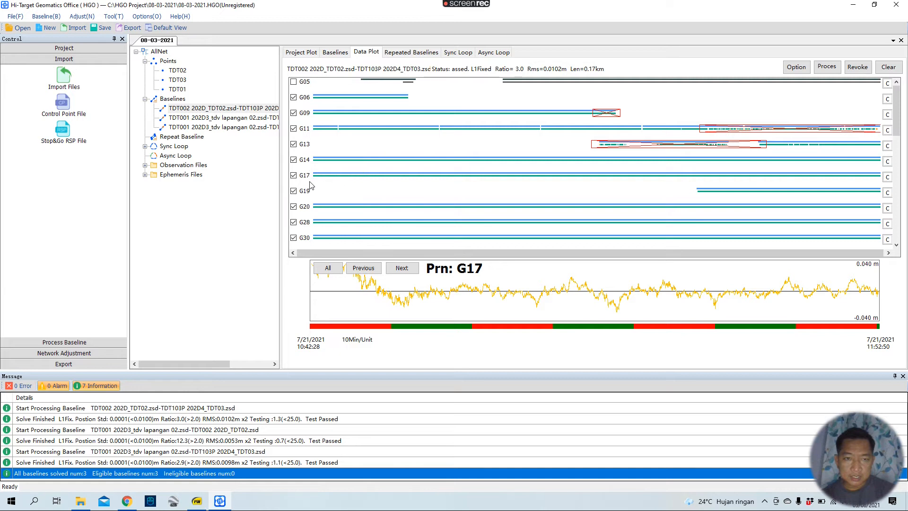
- Check the residuals from G19 through R01 and exclude roughly the first quarter of R01's observations
{"action": "left_click", "coordinate": [403, 268]}
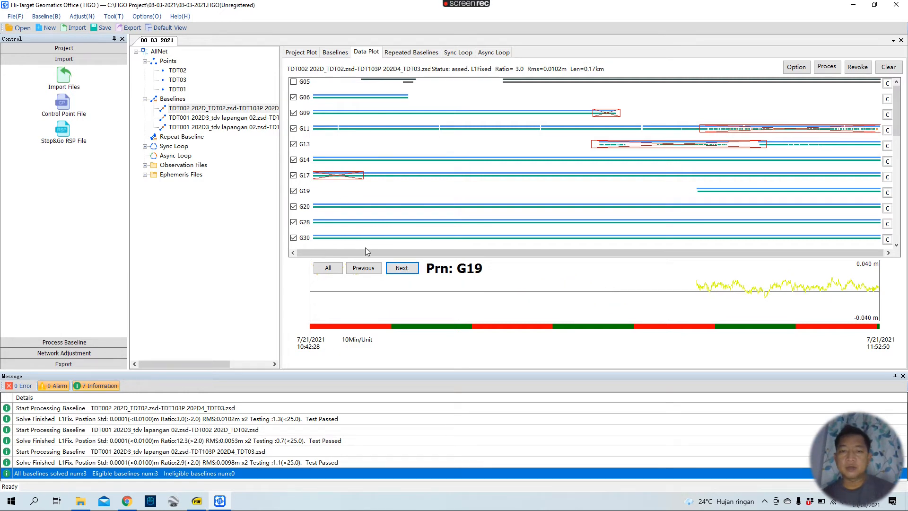
{"action": "left_click", "coordinate": [410, 268]}
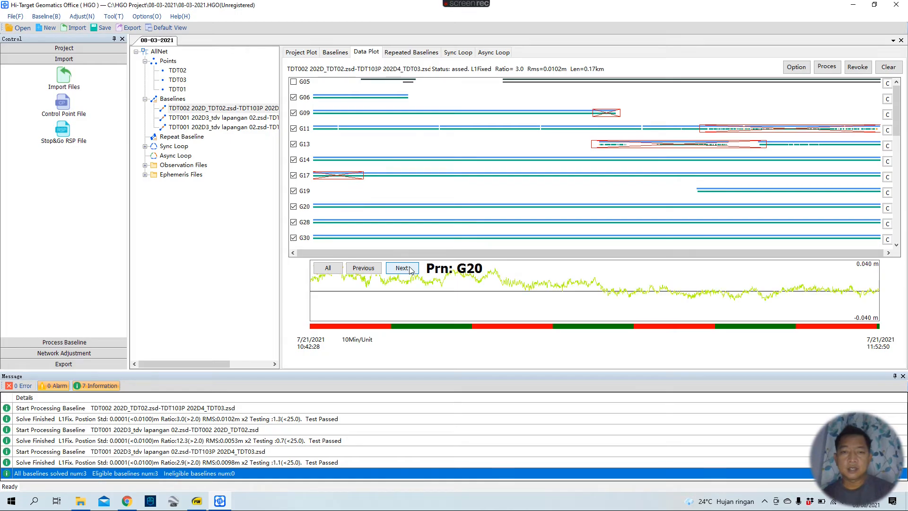
{"action": "scroll", "coordinate": [365, 216], "scroll_direction": "down", "scroll_amount": 3}
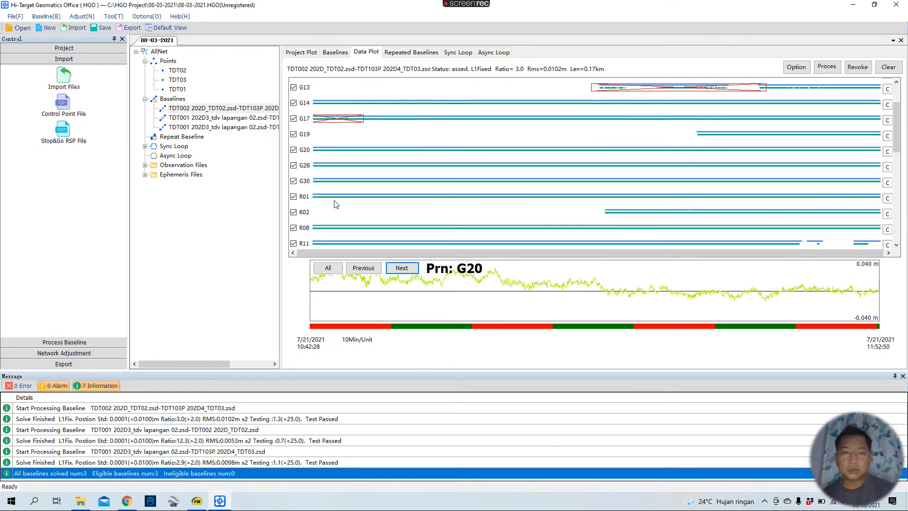
{"action": "left_click", "coordinate": [410, 269]}
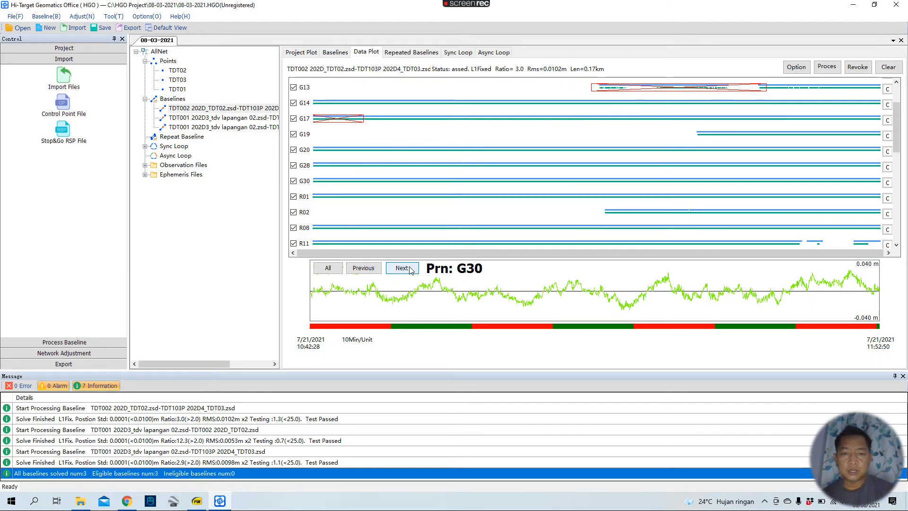
{"action": "left_click", "coordinate": [411, 270]}
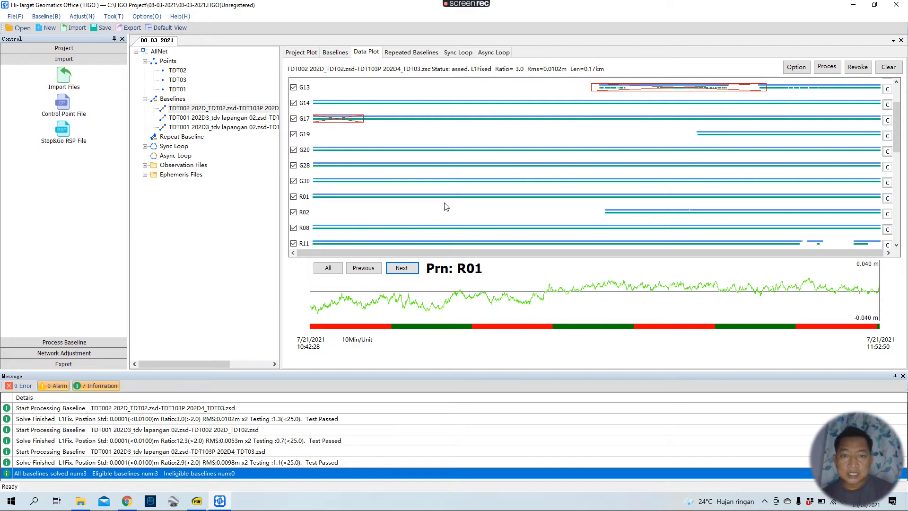
{"action": "left_click_drag", "start_coordinate": [442, 204], "coordinate": [313, 193]}
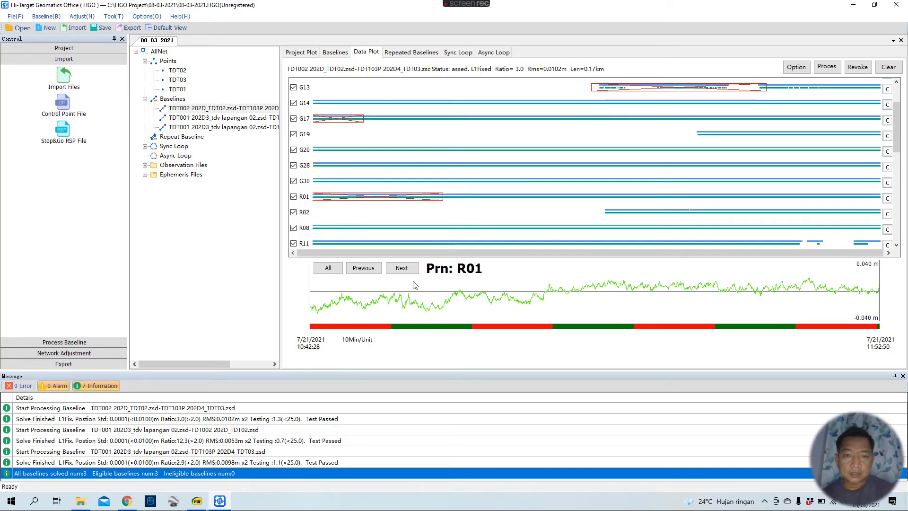
- Disable satellite R02 after viewing its residuals, and exclude roughly the first quarter of R08's observations
{"action": "left_click", "coordinate": [402, 268]}
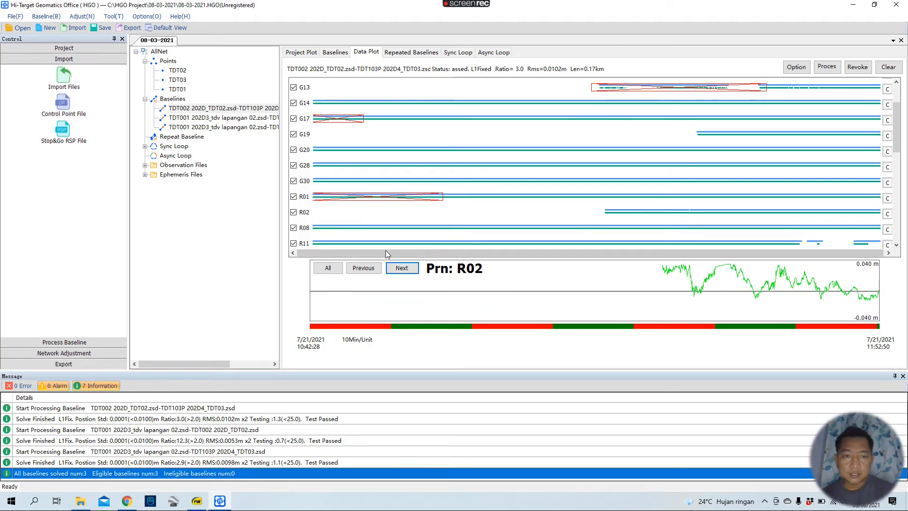
{"action": "left_click", "coordinate": [293, 212]}
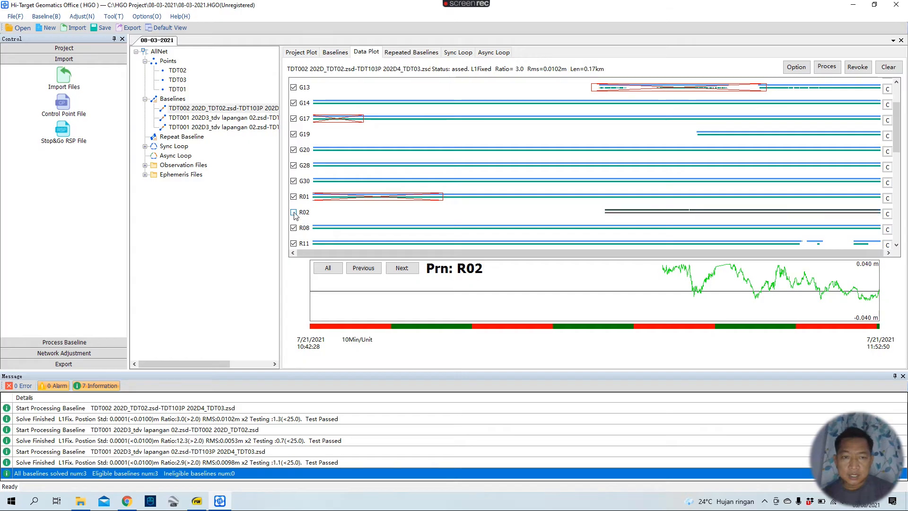
{"action": "left_click", "coordinate": [402, 268]}
{"action": "scroll", "coordinate": [495, 199], "scroll_direction": "down", "scroll_amount": 1}
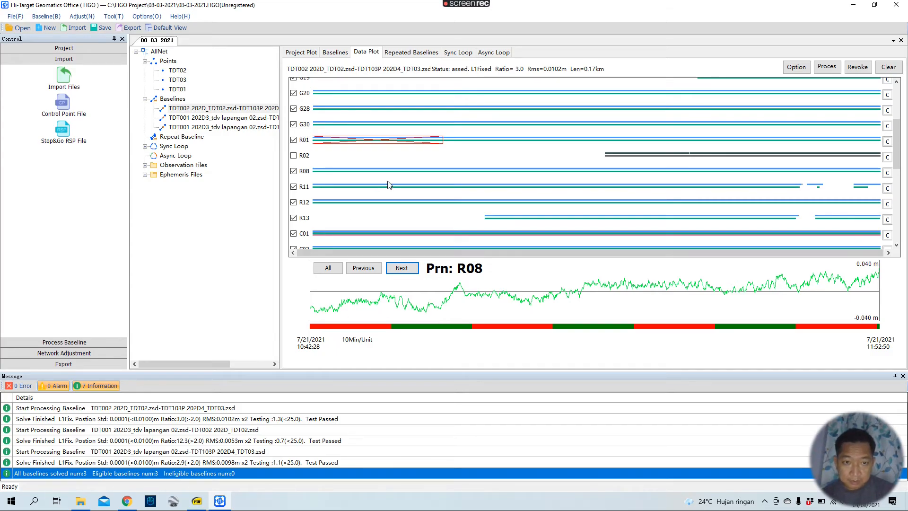
{"action": "left_click_drag", "start_coordinate": [447, 179], "coordinate": [321, 171]}
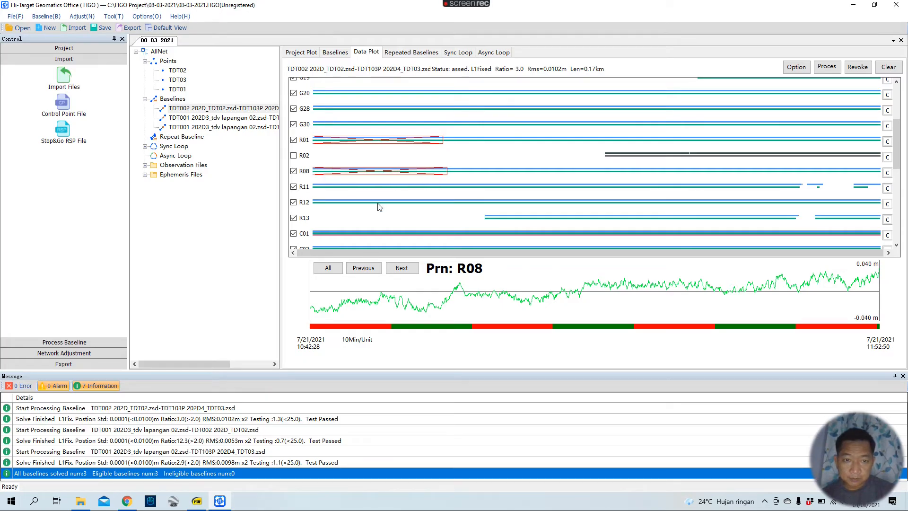
- Exclude roughly the last quarter of R11's observations and the short stretch around R13's late gap after viewing their residuals
{"action": "left_click", "coordinate": [402, 268]}
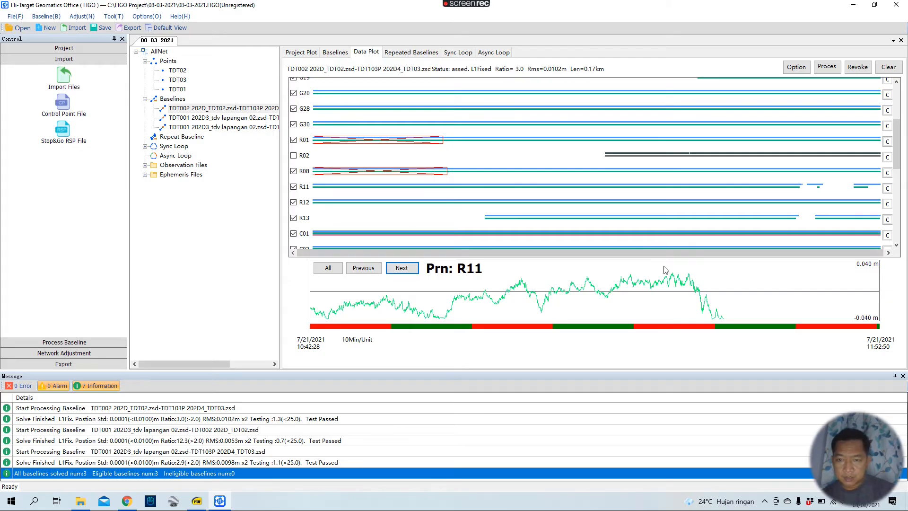
{"action": "left_click_drag", "start_coordinate": [709, 181], "coordinate": [882, 194]}
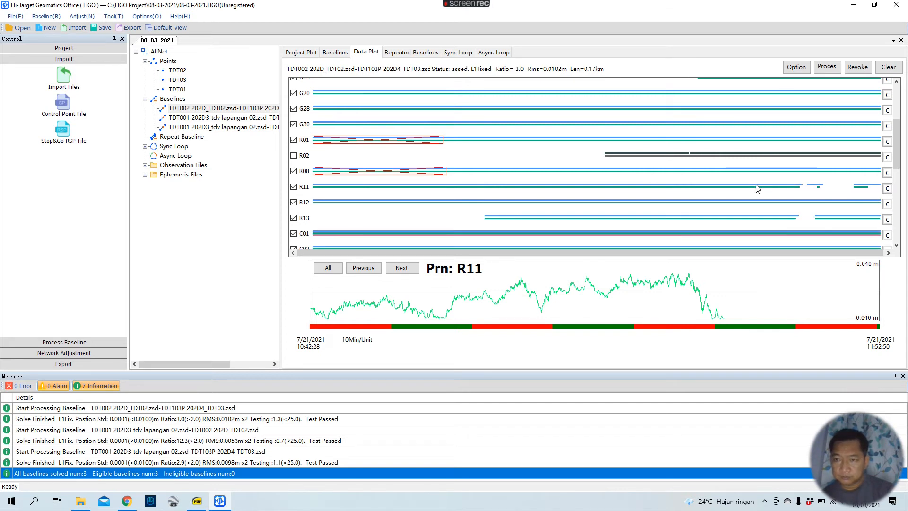
{"action": "left_click_drag", "start_coordinate": [738, 183], "coordinate": [876, 197]}
{"action": "scroll", "coordinate": [654, 198], "scroll_direction": "down", "scroll_amount": 2}
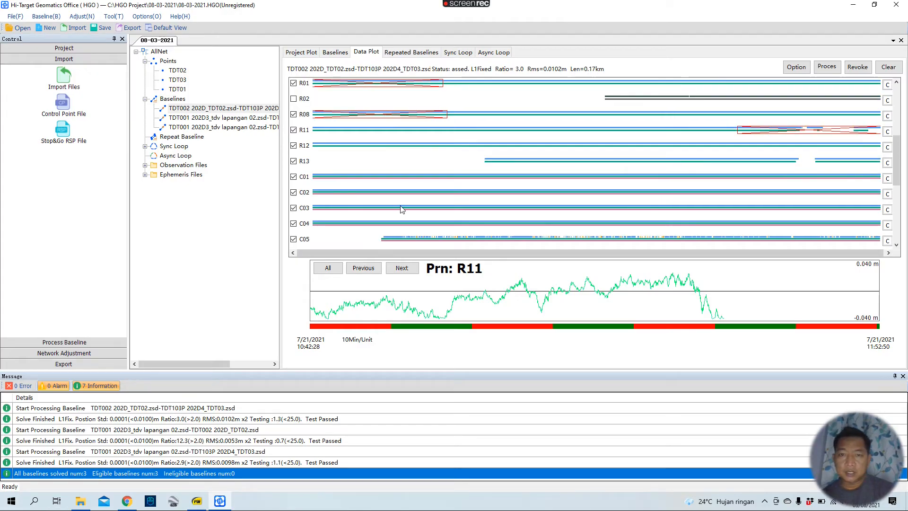
{"action": "left_click", "coordinate": [407, 270]}
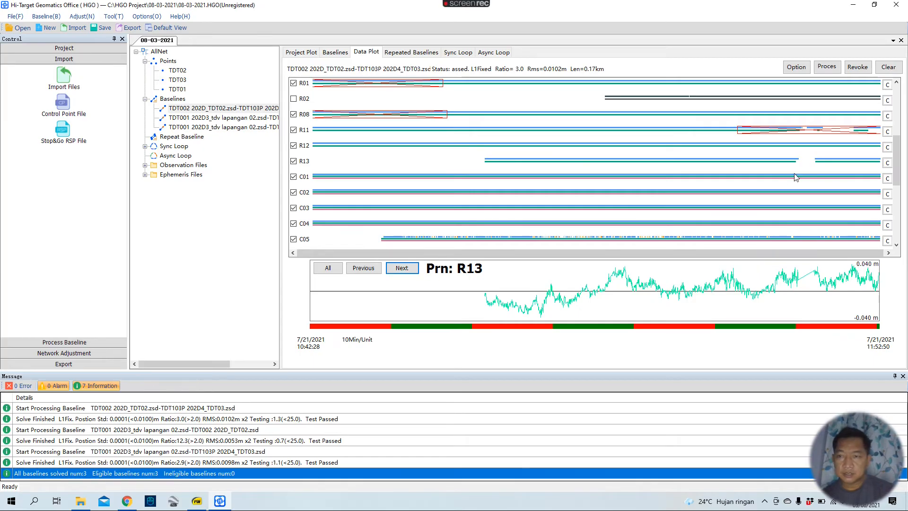
{"action": "left_click_drag", "start_coordinate": [779, 157], "coordinate": [830, 165]}
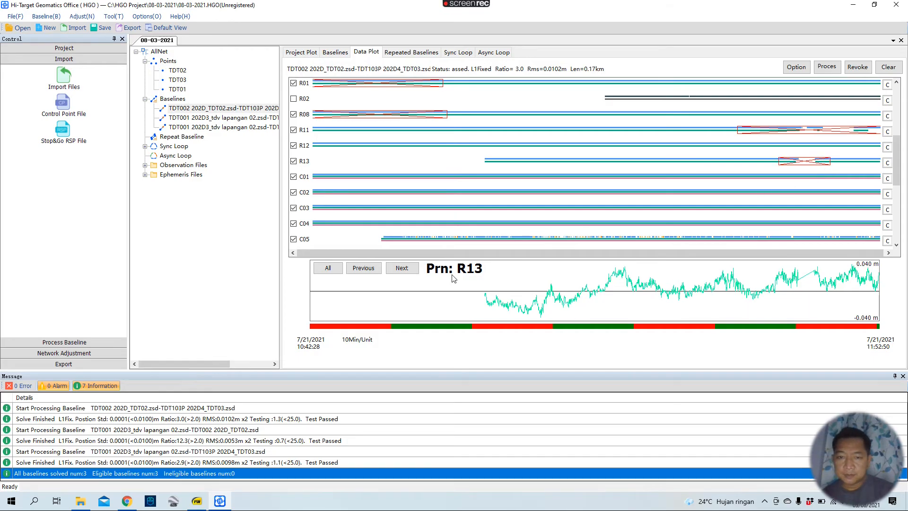
- Check the residuals from C01 through C08 and exclude two stretches of C08: one around the middle and roughly the last 30%
{"action": "left_click", "coordinate": [410, 269]}
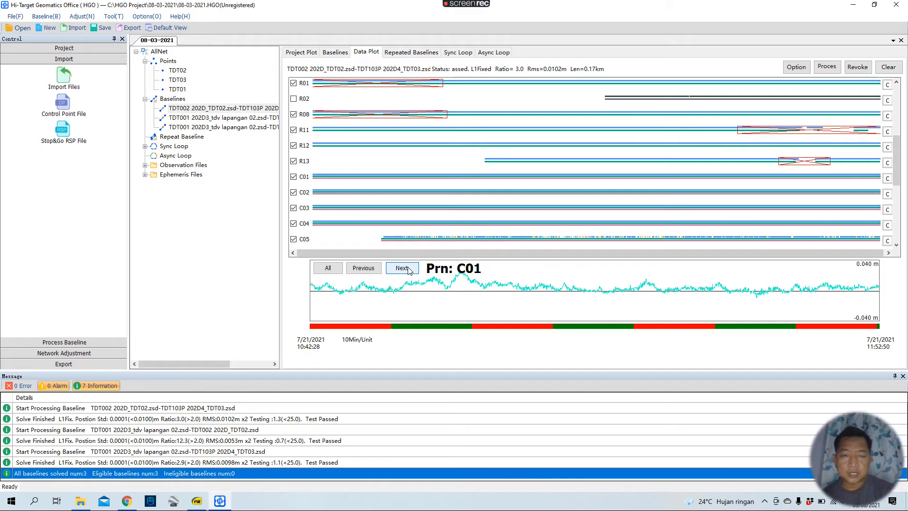
{"action": "left_click", "coordinate": [409, 270]}
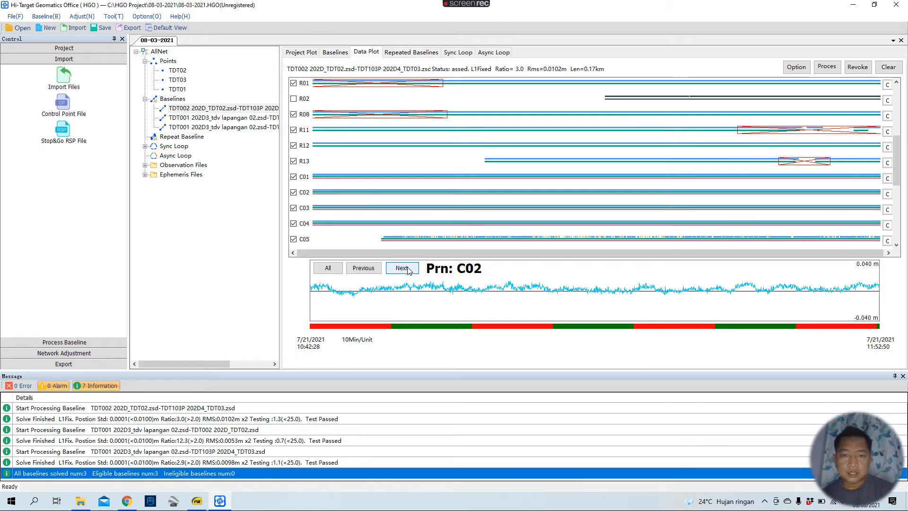
{"action": "left_click", "coordinate": [409, 269]}
{"action": "left_click", "coordinate": [408, 269]}
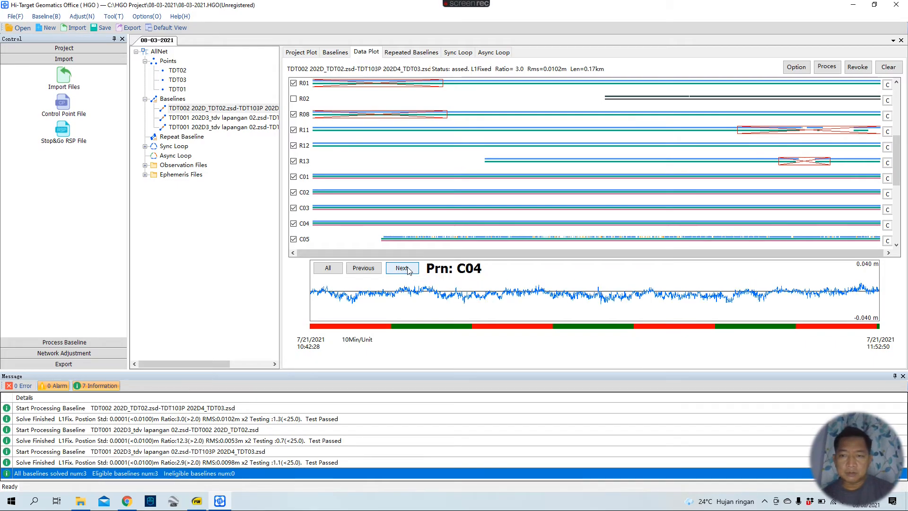
{"action": "left_click", "coordinate": [408, 269]}
{"action": "left_click", "coordinate": [409, 269]}
{"action": "left_click", "coordinate": [409, 269]}
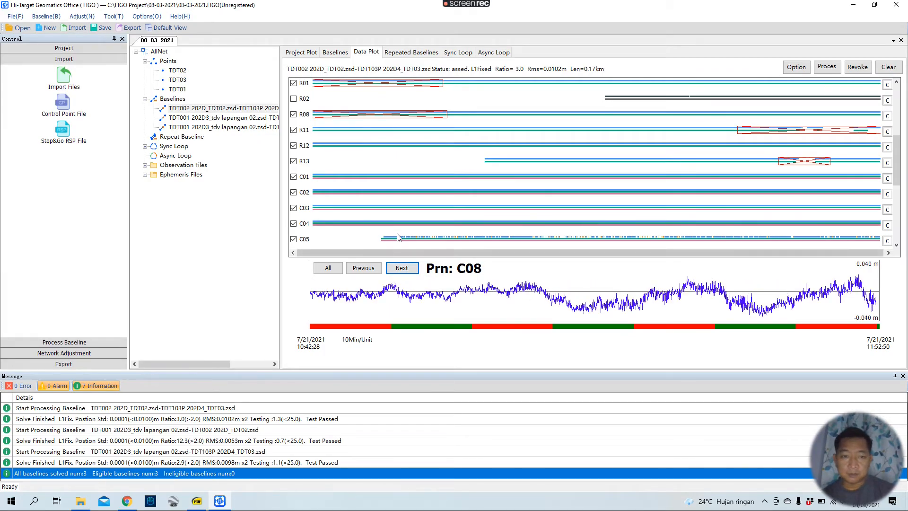
{"action": "scroll", "coordinate": [412, 223], "scroll_direction": "down", "scroll_amount": 2}
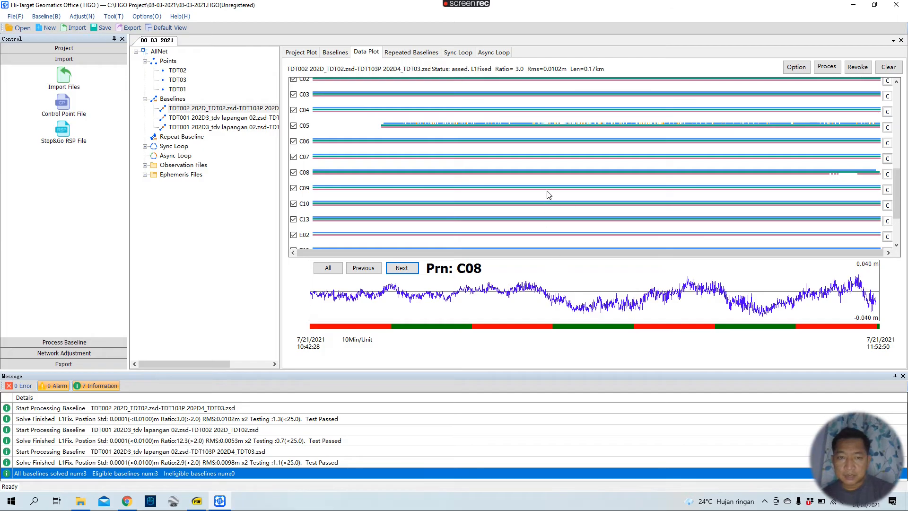
{"action": "left_click_drag", "start_coordinate": [560, 178], "coordinate": [632, 180]}
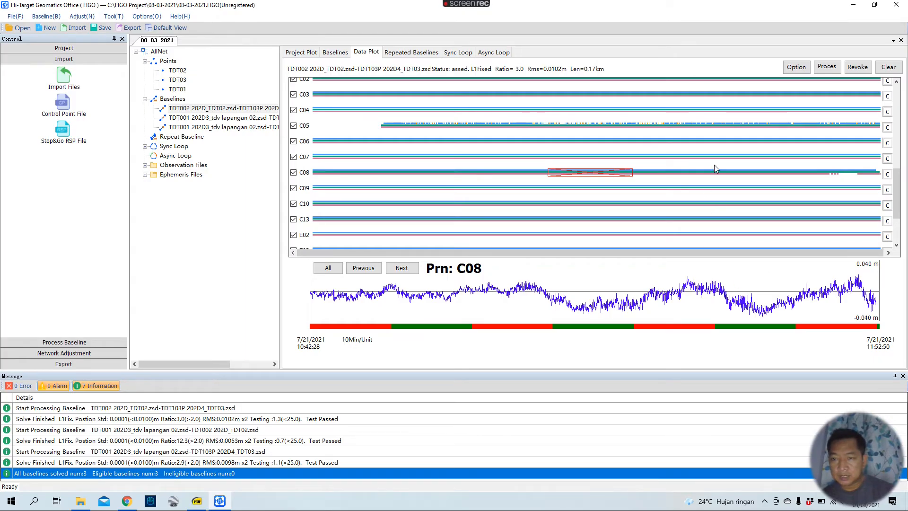
{"action": "left_click_drag", "start_coordinate": [714, 165], "coordinate": [880, 178]}
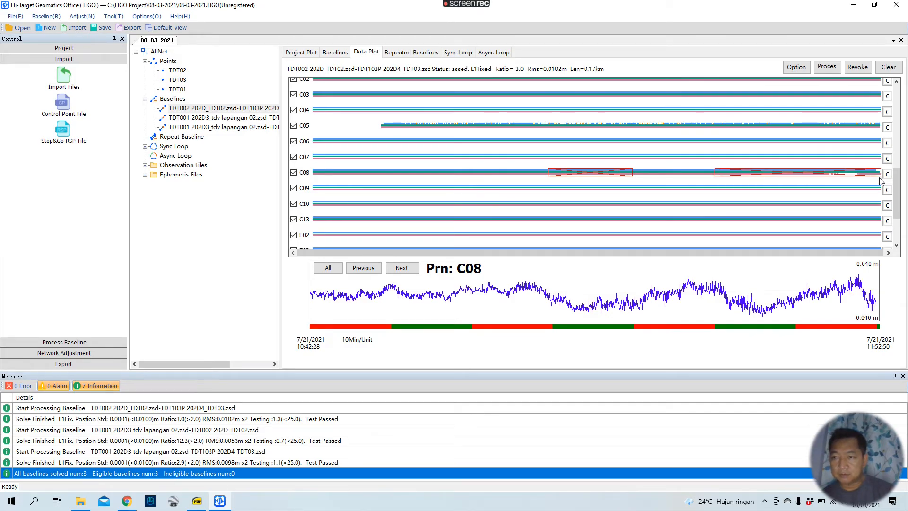
- Check the residuals from C09 through E07 and disable satellite E07
{"action": "left_click", "coordinate": [404, 269]}
{"action": "left_click", "coordinate": [405, 270]}
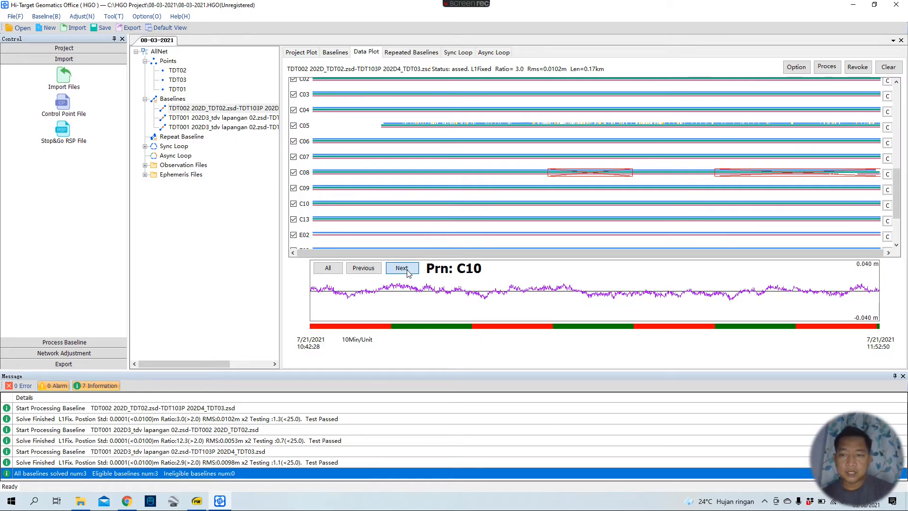
{"action": "left_click", "coordinate": [407, 272]}
{"action": "left_click", "coordinate": [409, 273]}
{"action": "left_click", "coordinate": [409, 274]}
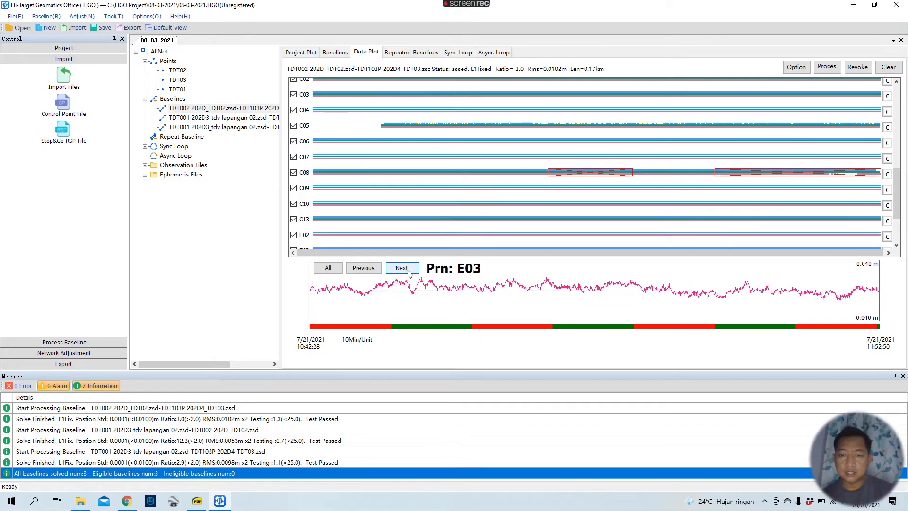
{"action": "left_click", "coordinate": [411, 274]}
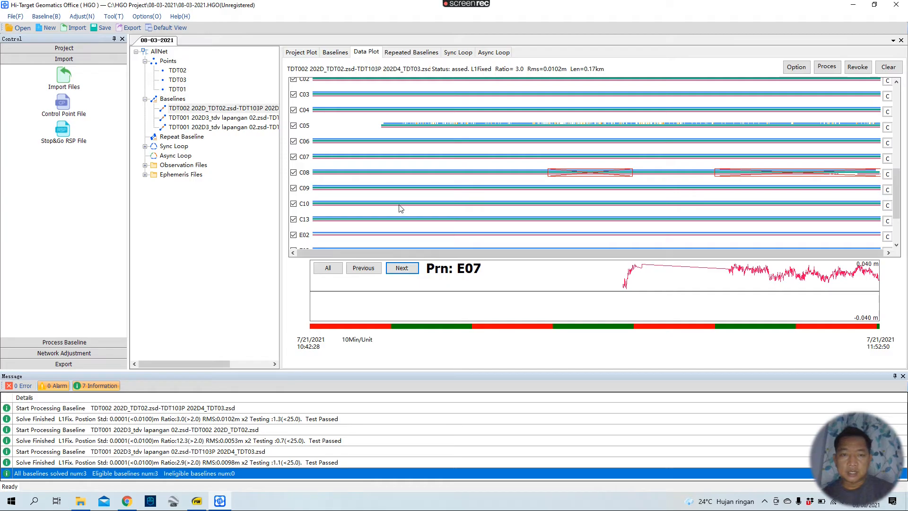
{"action": "scroll", "coordinate": [417, 208], "scroll_direction": "down", "scroll_amount": 1}
{"action": "scroll", "coordinate": [431, 208], "scroll_direction": "down", "scroll_amount": 1}
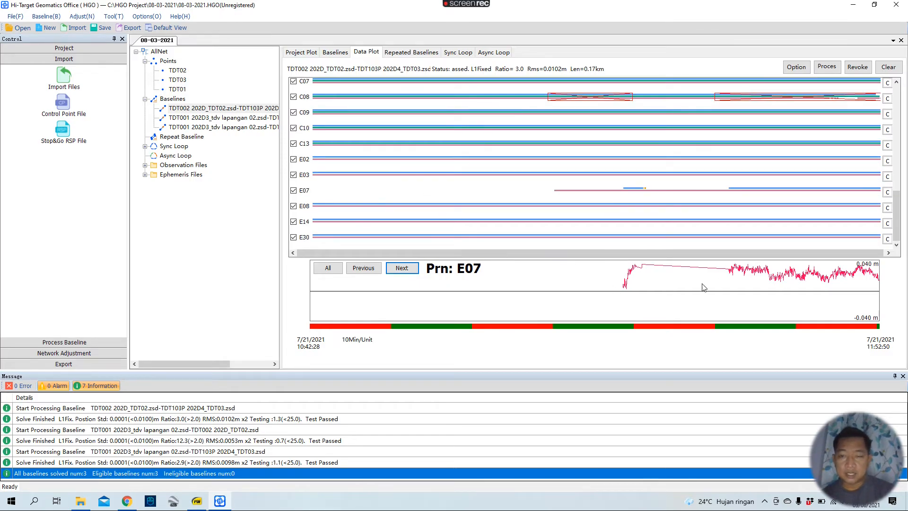
{"action": "left_click", "coordinate": [293, 191]}
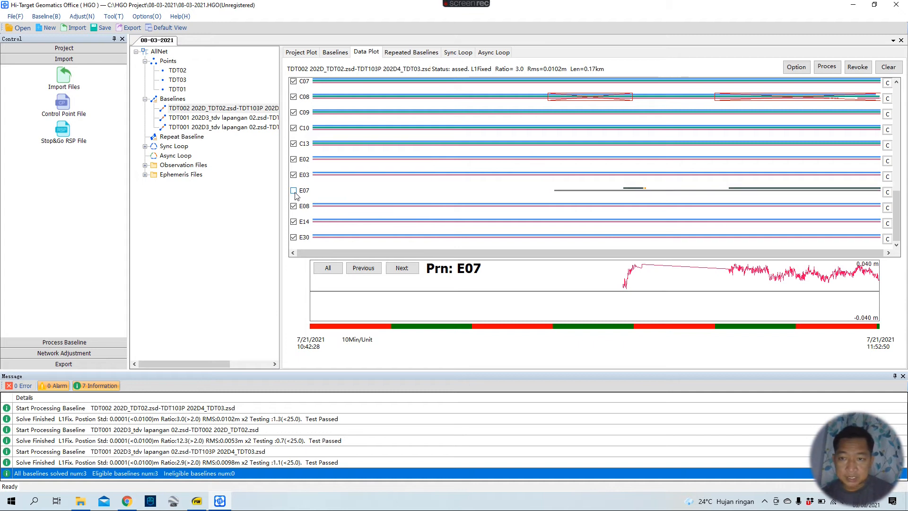
- Check E08's residuals and the combined residual plot, and reprocess the TDT02–TDT03 baseline with the cleaned data
{"action": "left_click", "coordinate": [416, 273]}
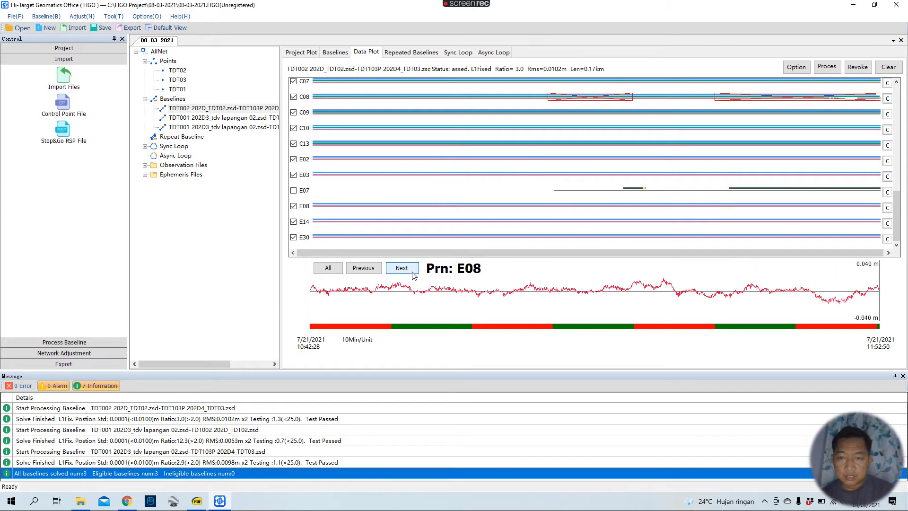
{"action": "left_click", "coordinate": [409, 275]}
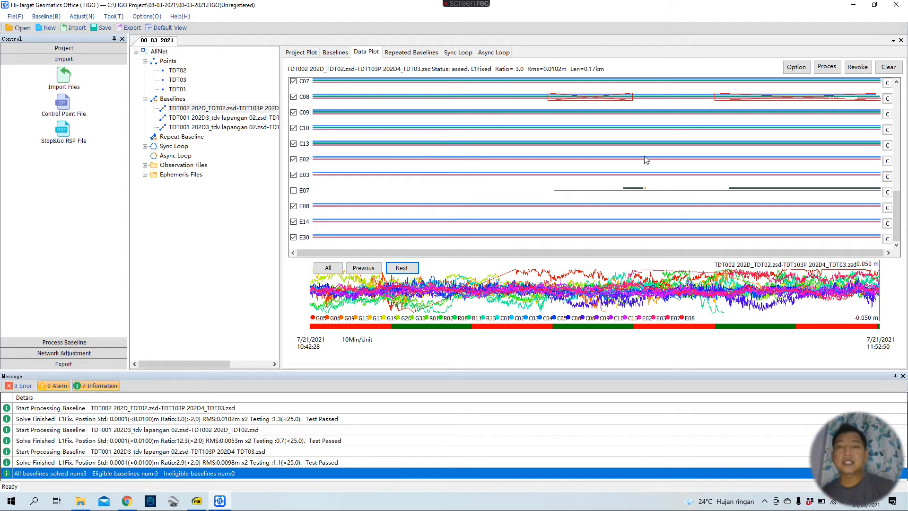
{"action": "scroll", "coordinate": [645, 159], "scroll_direction": "up", "scroll_amount": 5}
{"action": "scroll", "coordinate": [610, 182], "scroll_direction": "up", "scroll_amount": 3}
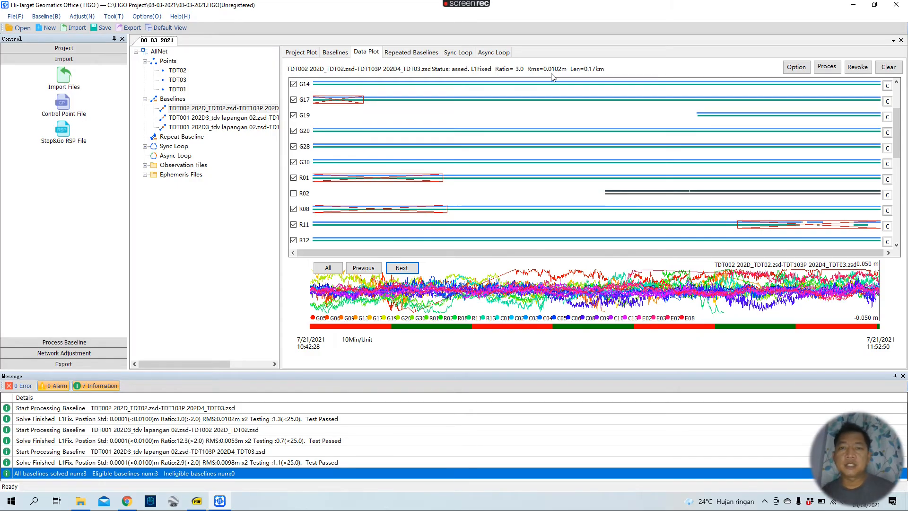
{"action": "left_click", "coordinate": [827, 67]}
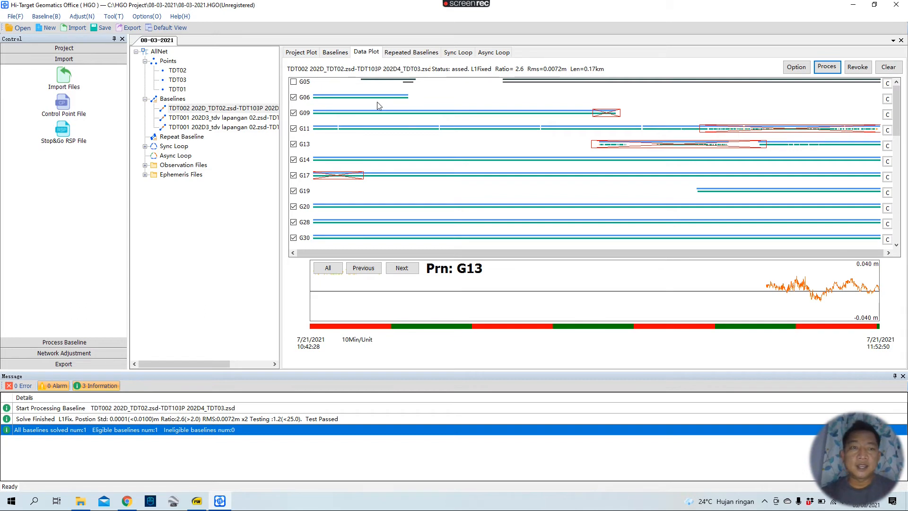
- Open the data and residual track of the TDT01–TDT03 baseline
{"action": "left_click", "coordinate": [168, 61]}
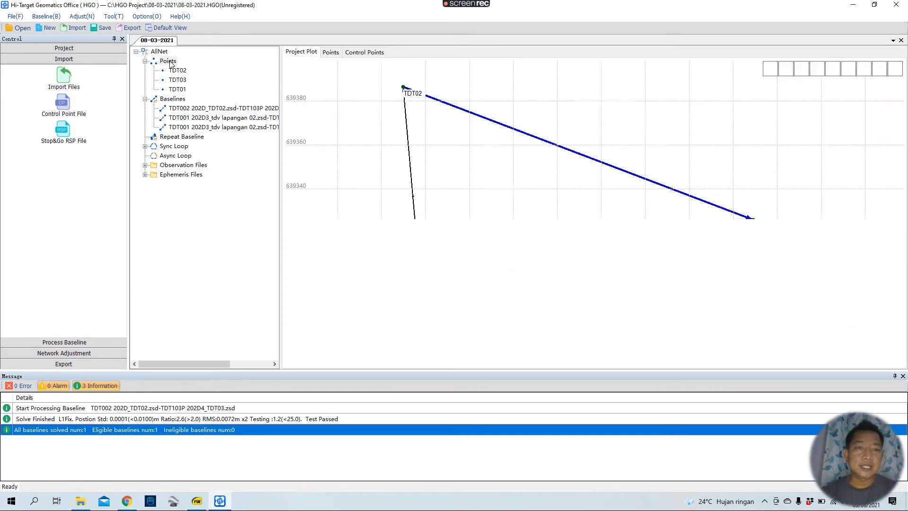
{"action": "left_click", "coordinate": [177, 98]}
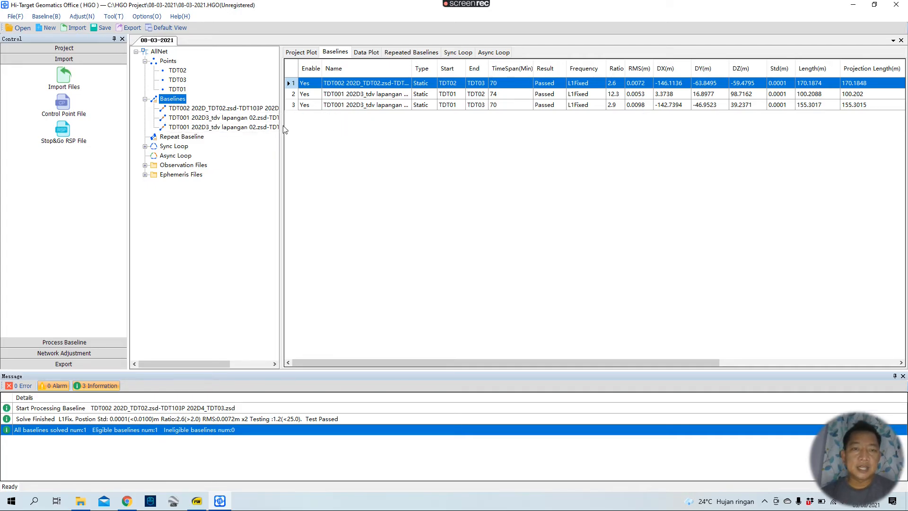
{"action": "left_click", "coordinate": [225, 128]}
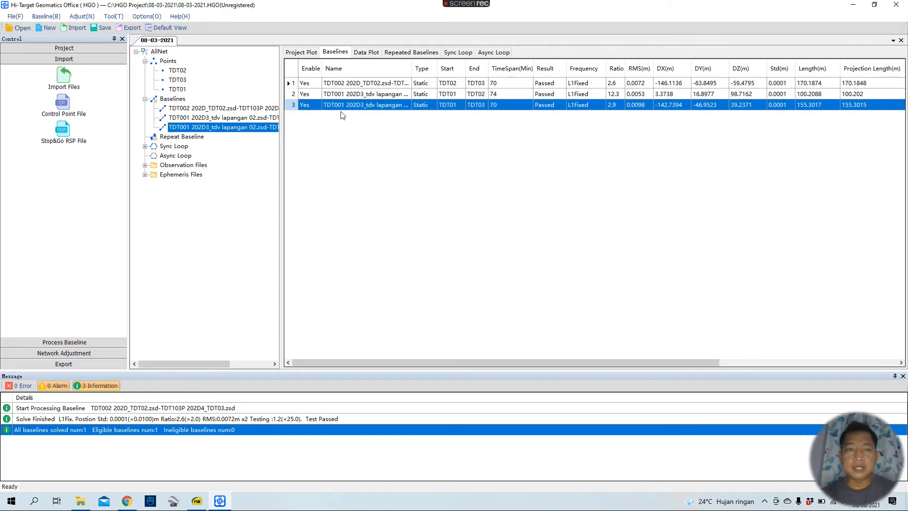
{"action": "right_click", "coordinate": [246, 128]}
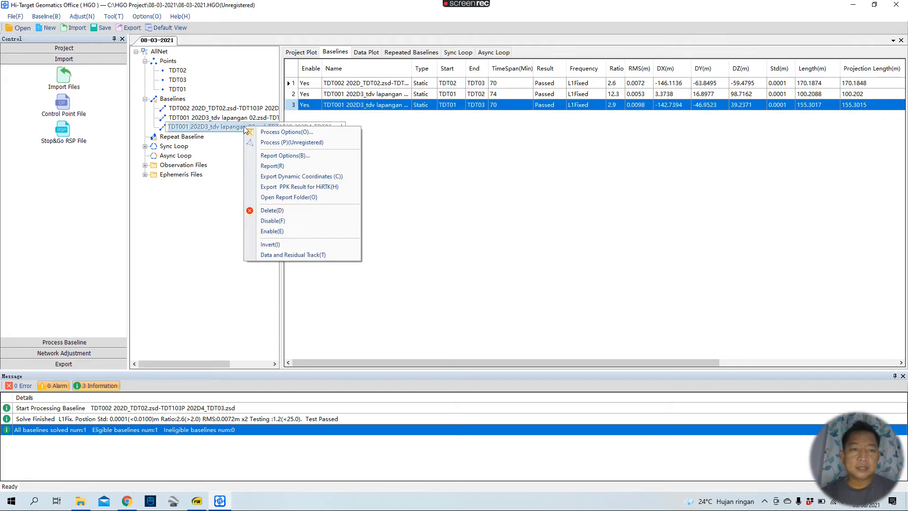
{"action": "left_click", "coordinate": [316, 254]}
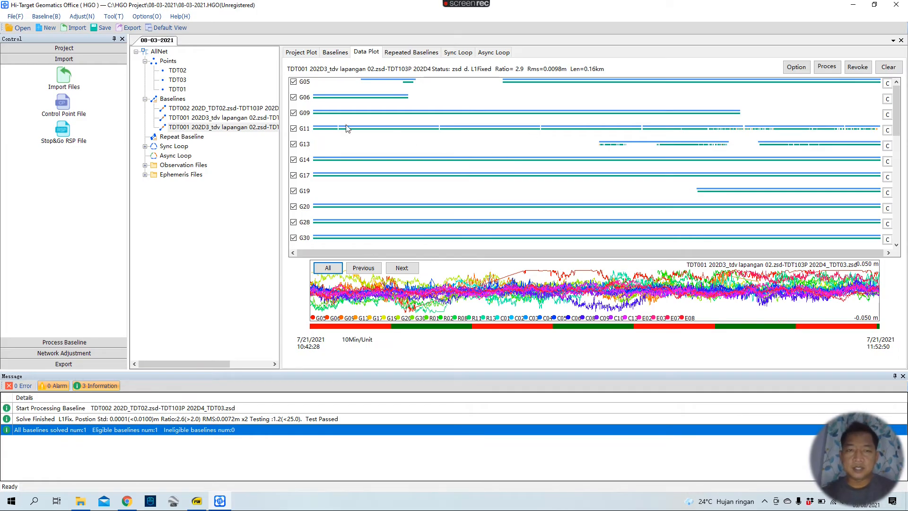
- Exclude the interrupted last third of G11 and G13's observations from their start through the gap, and disable satellite G05
{"action": "left_click_drag", "start_coordinate": [594, 137], "coordinate": [868, 140]}
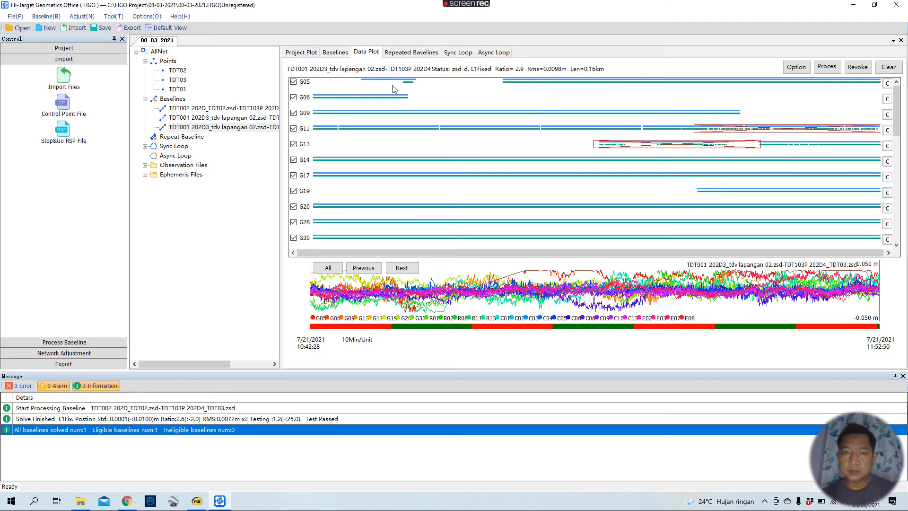
{"action": "left_click_drag", "start_coordinate": [408, 94], "coordinate": [313, 89]}
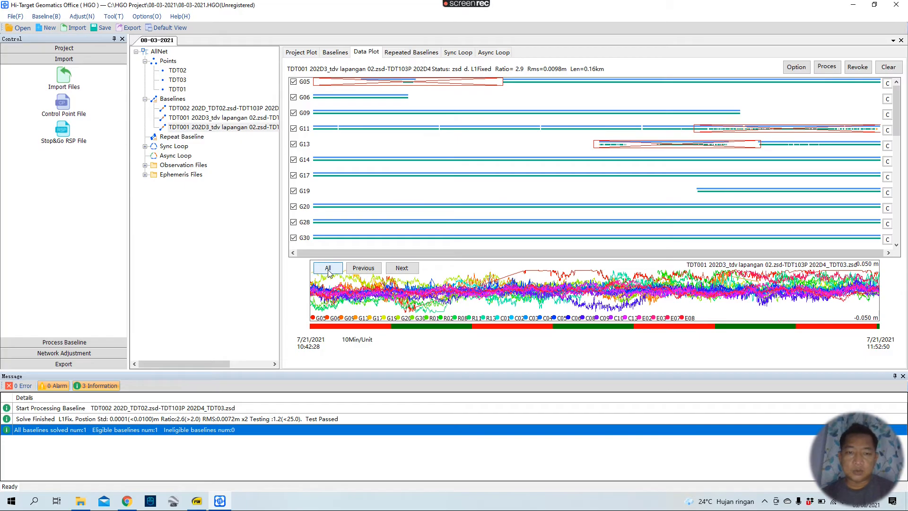
{"action": "left_click", "coordinate": [403, 269]}
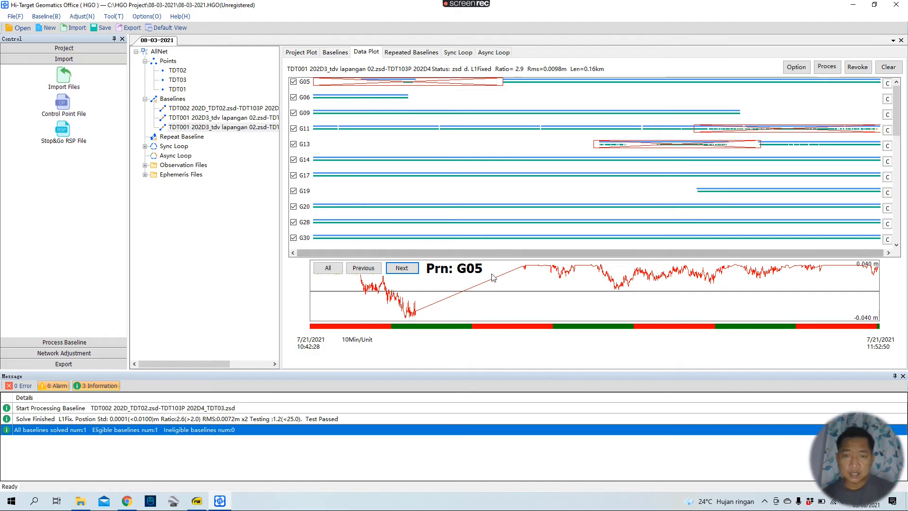
{"action": "left_click", "coordinate": [293, 83]}
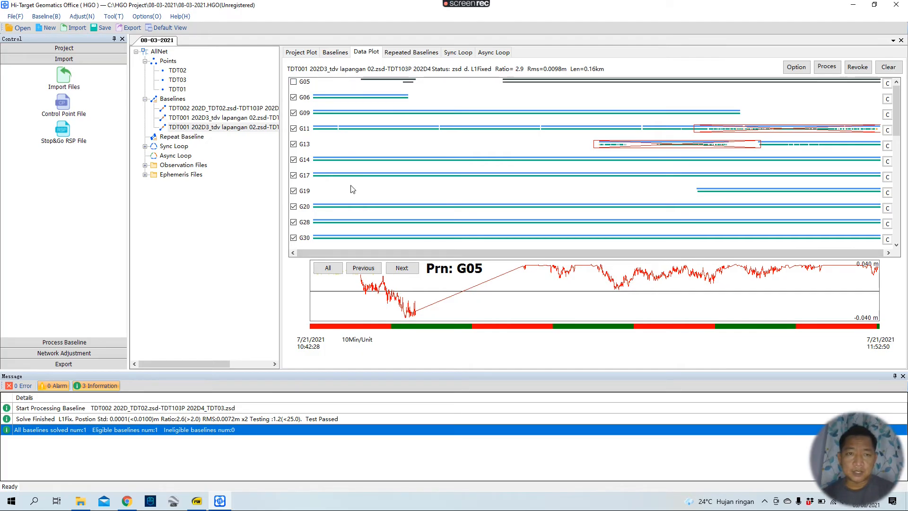
- Check the residuals from G06 through G17 and exclude roughly the first eighth of G17's observations
{"action": "left_click", "coordinate": [403, 269]}
{"action": "left_click", "coordinate": [403, 268]}
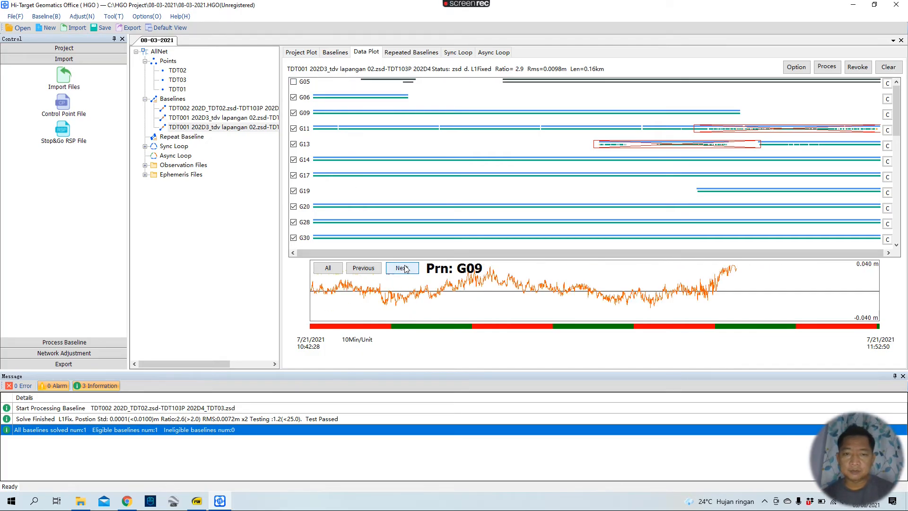
{"action": "left_click", "coordinate": [403, 269]}
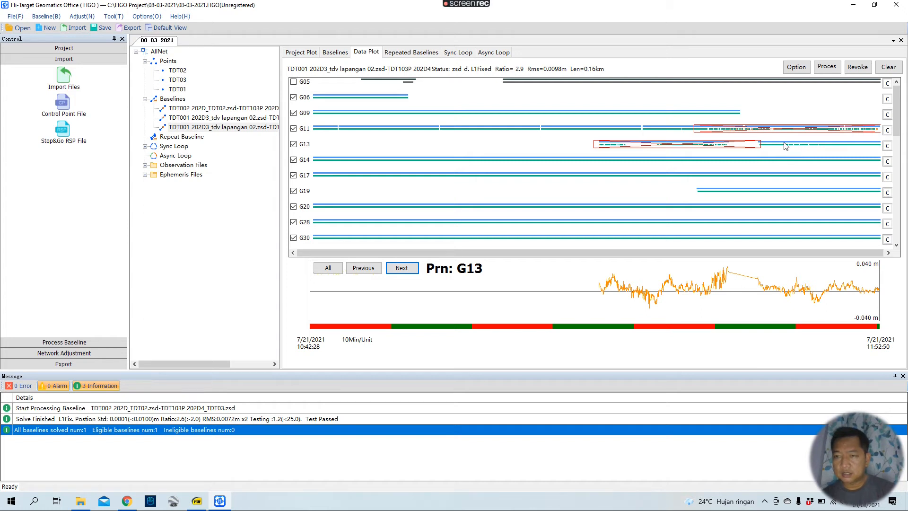
{"action": "left_click", "coordinate": [407, 268]}
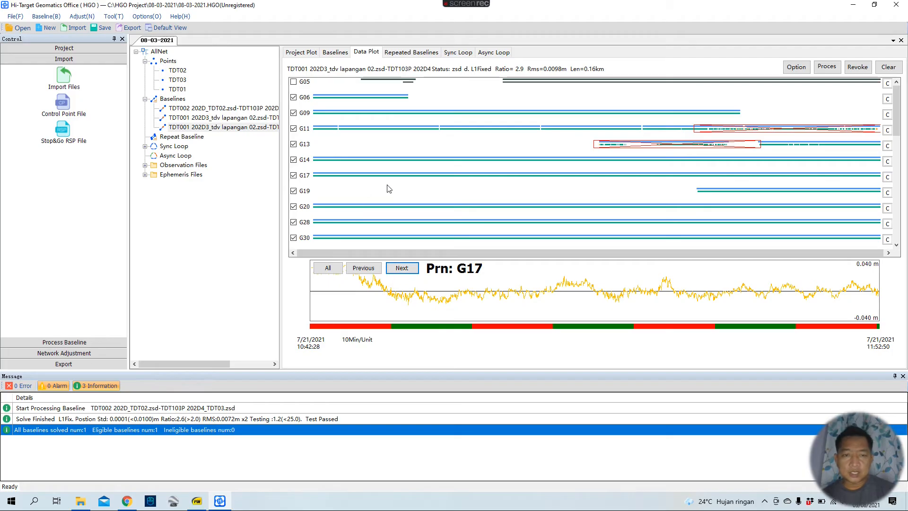
{"action": "left_click_drag", "start_coordinate": [389, 166], "coordinate": [313, 183]}
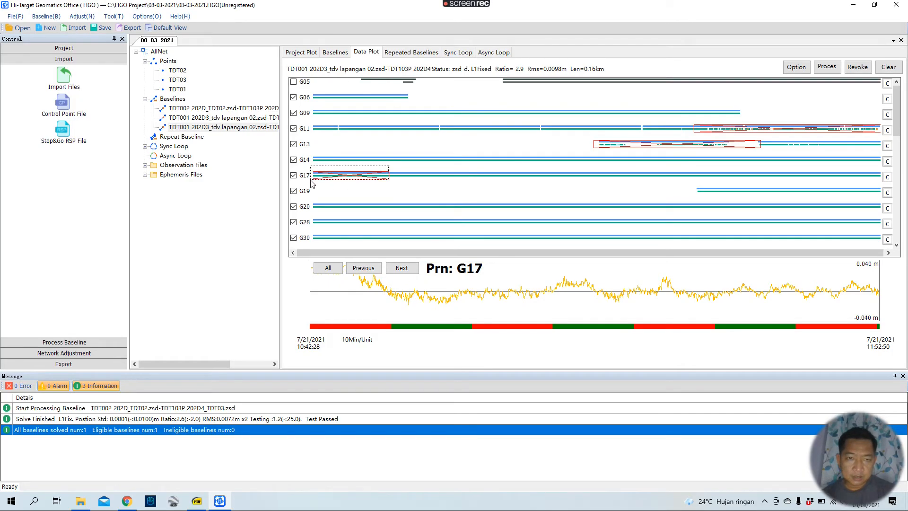
- Check the residuals from G19 to G30 and exclude G30's observations around its late spike and in roughly the last sixth
{"action": "left_click", "coordinate": [401, 268]}
{"action": "left_click", "coordinate": [401, 268]}
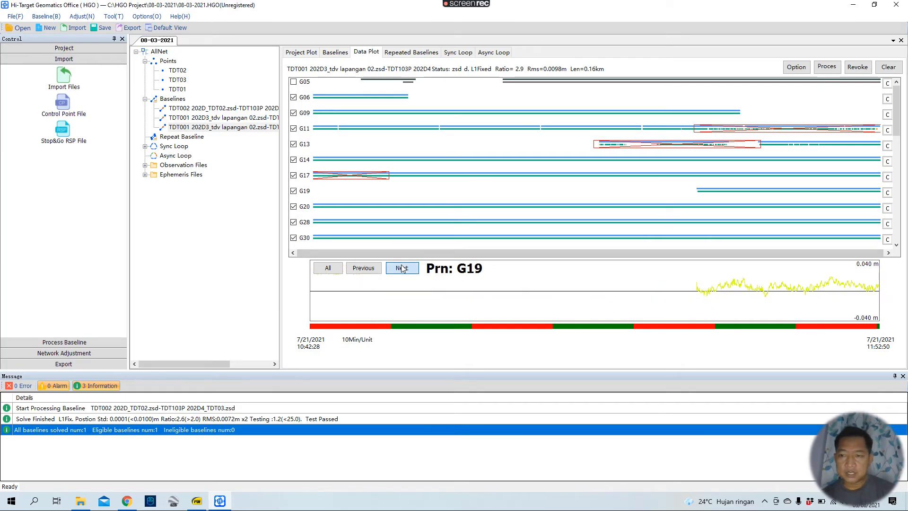
{"action": "left_click", "coordinate": [402, 268]}
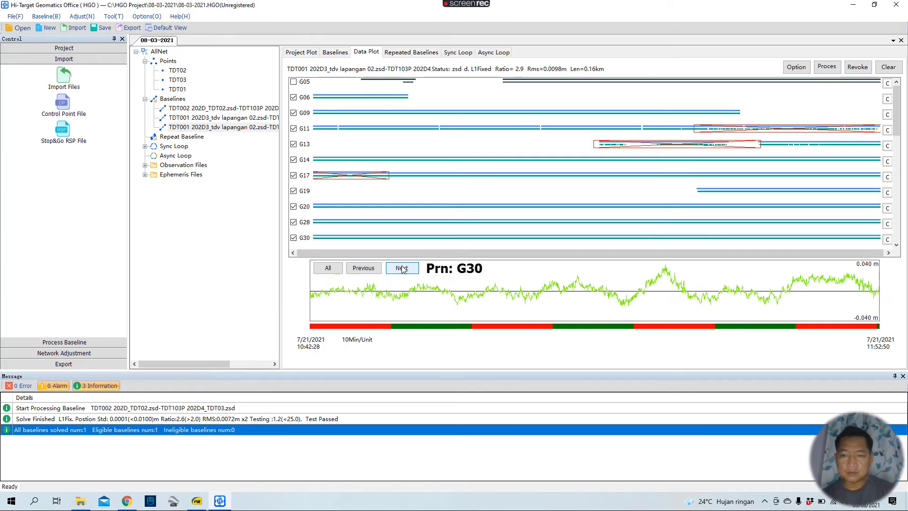
{"action": "scroll", "coordinate": [395, 198], "scroll_direction": "down", "scroll_amount": 1}
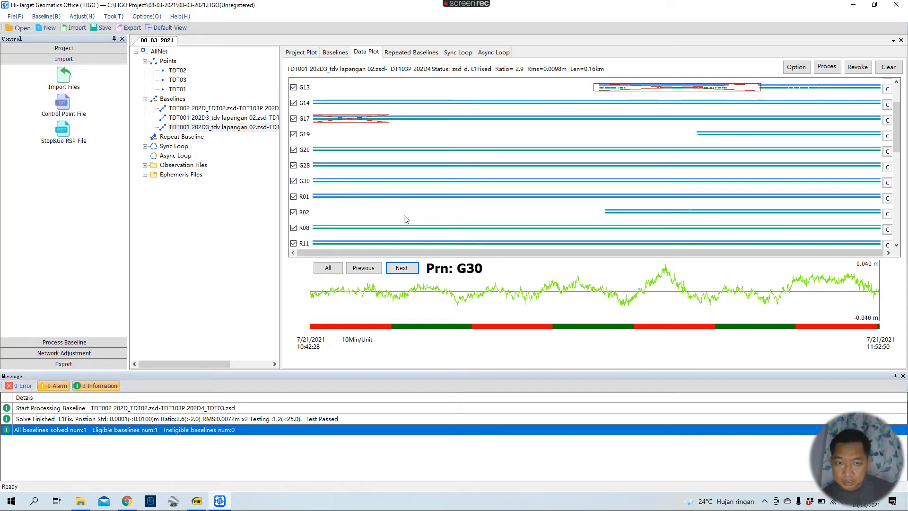
{"action": "left_click", "coordinate": [655, 182]}
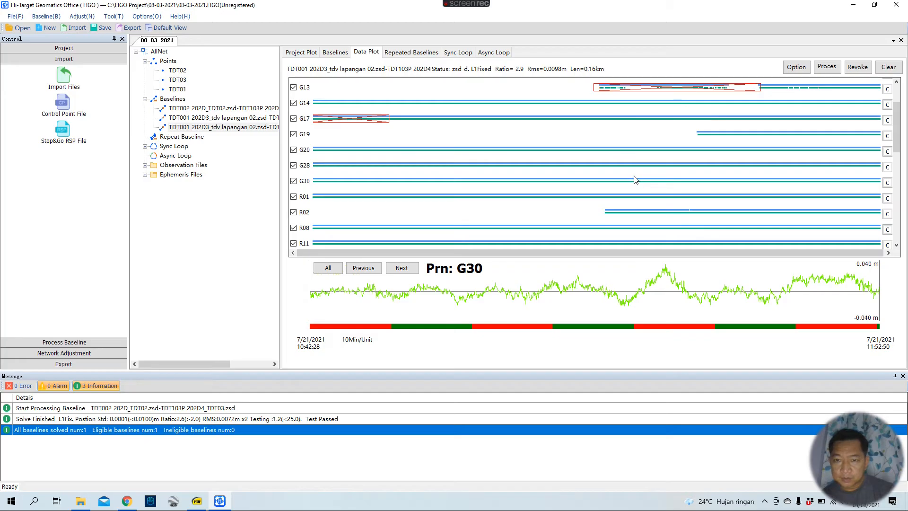
{"action": "left_click_drag", "start_coordinate": [656, 190], "coordinate": [688, 189]}
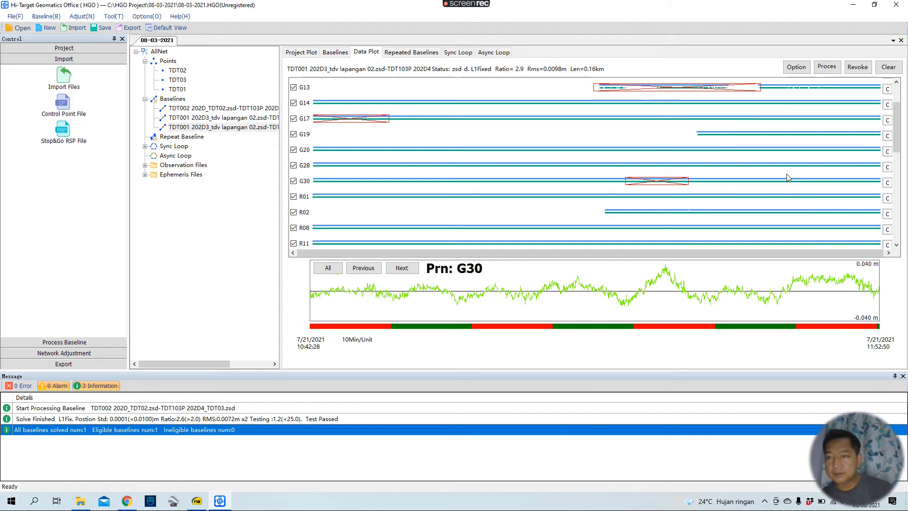
{"action": "left_click_drag", "start_coordinate": [832, 190], "coordinate": [881, 188]}
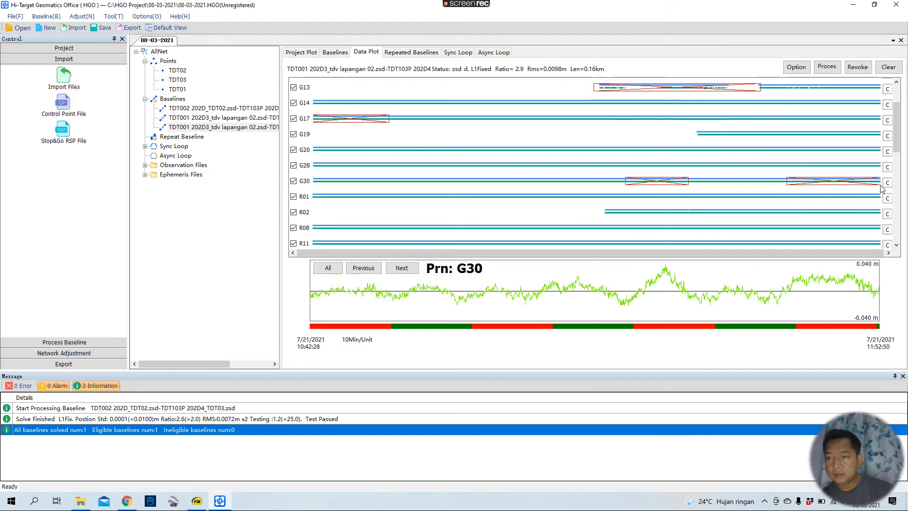
- Exclude roughly the first quarter of R01's observations and disable satellite R02
{"action": "left_click", "coordinate": [410, 268]}
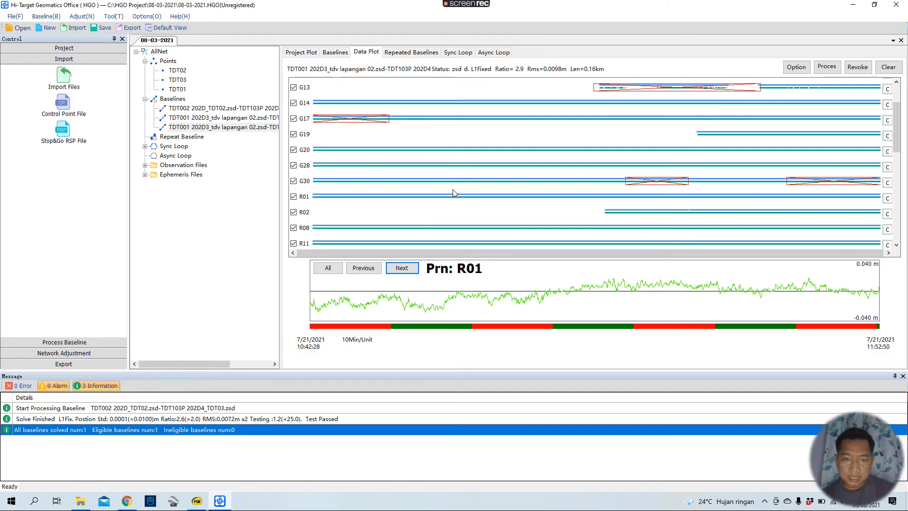
{"action": "left_click_drag", "start_coordinate": [456, 188], "coordinate": [313, 204]}
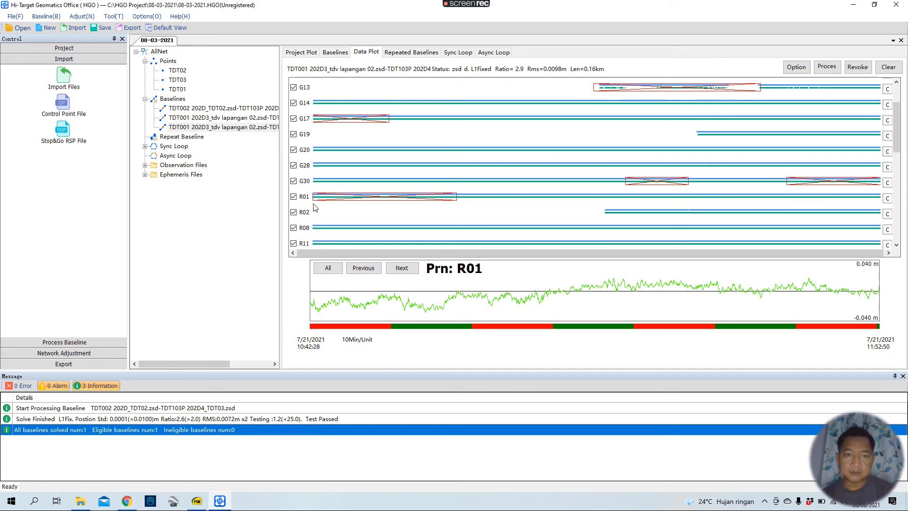
{"action": "left_click", "coordinate": [401, 268]}
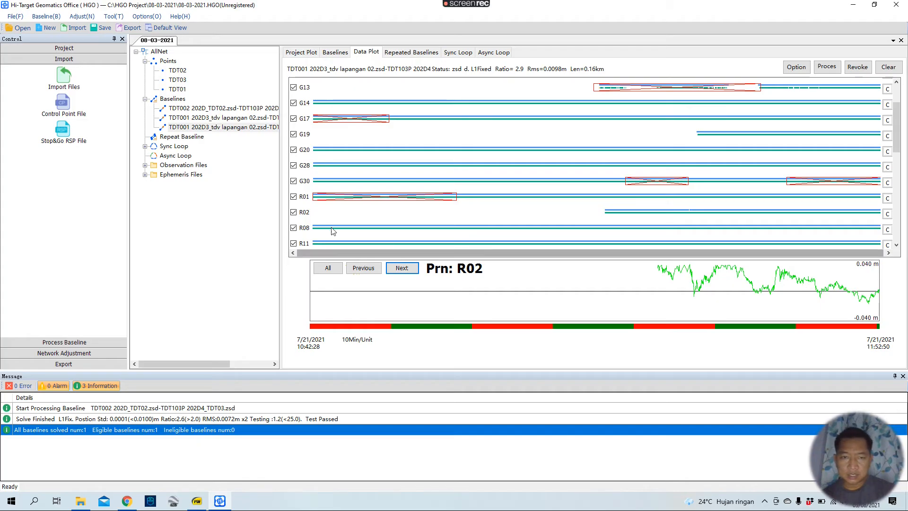
{"action": "left_click", "coordinate": [294, 212]}
- Exclude roughly the first quarter of R08 and R11's observations and the short stretch around R13's late gap
{"action": "scroll", "coordinate": [441, 215], "scroll_direction": "down", "scroll_amount": 1}
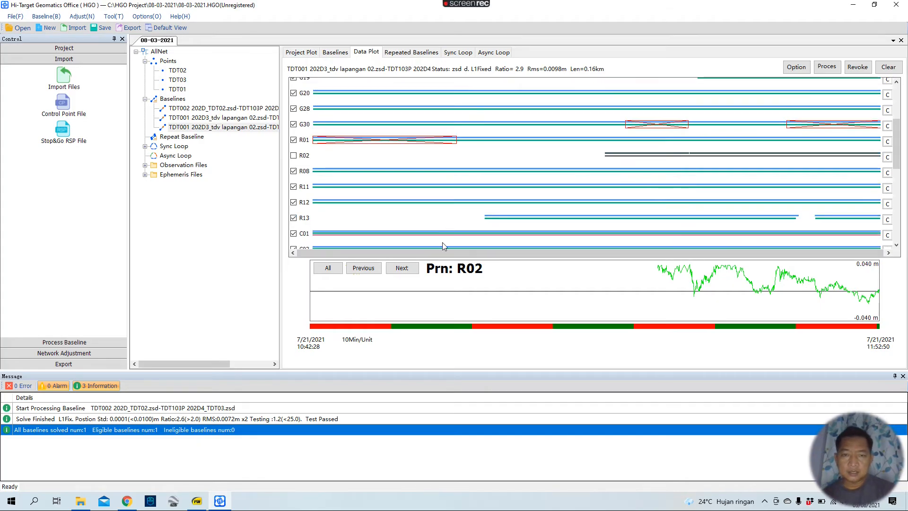
{"action": "left_click", "coordinate": [402, 268]}
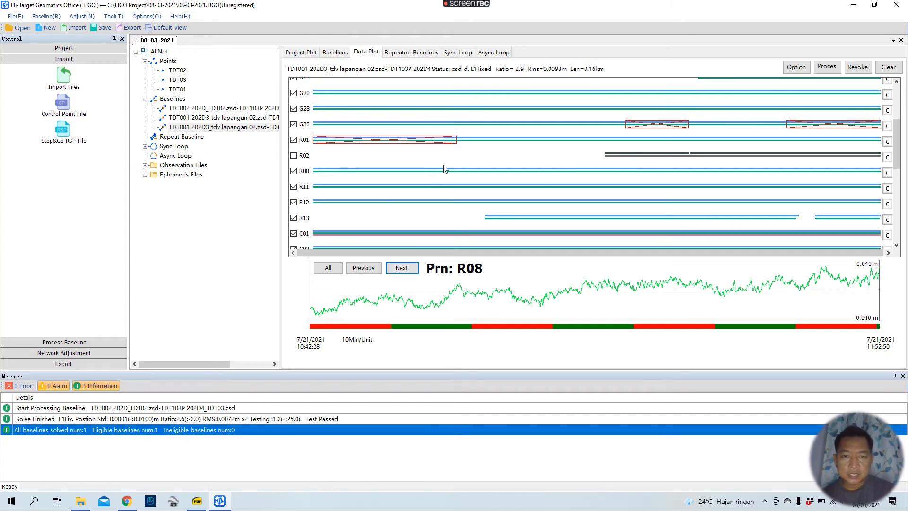
{"action": "left_click_drag", "start_coordinate": [457, 169], "coordinate": [313, 180]}
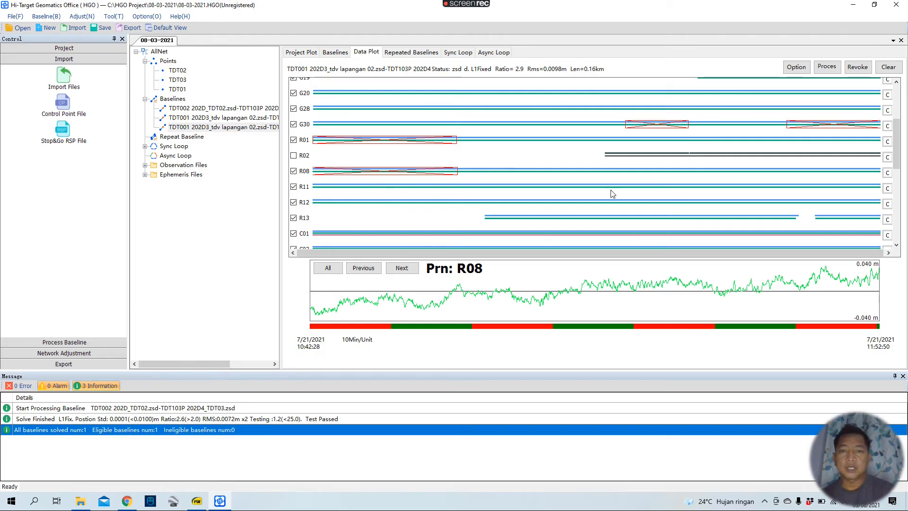
{"action": "left_click", "coordinate": [409, 268]}
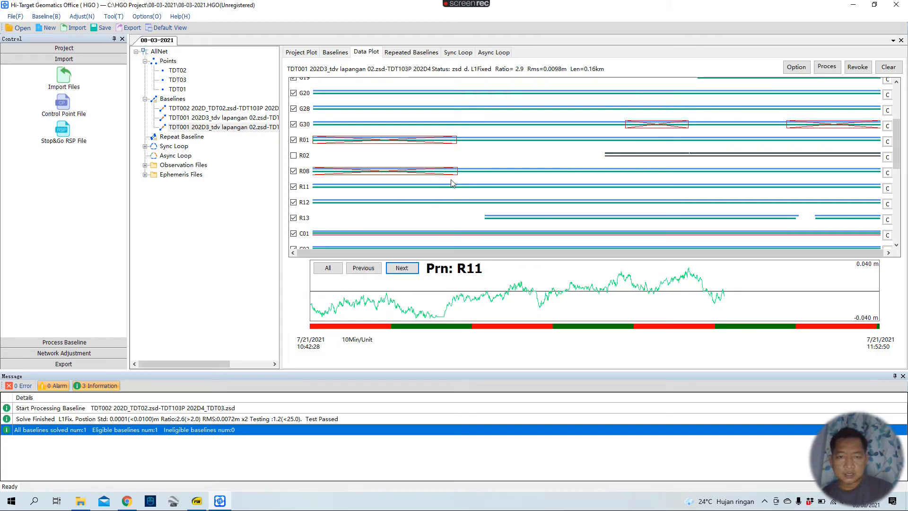
{"action": "left_click_drag", "start_coordinate": [460, 181], "coordinate": [311, 195]}
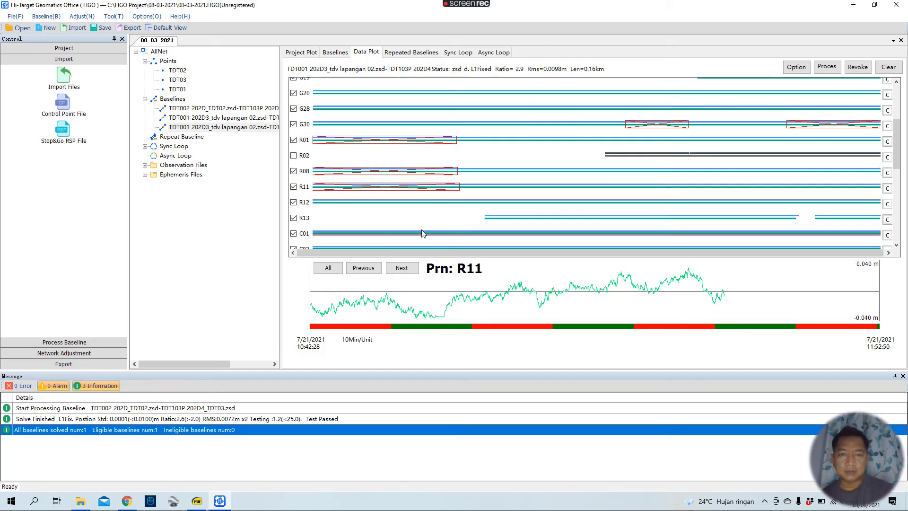
{"action": "left_click", "coordinate": [403, 270]}
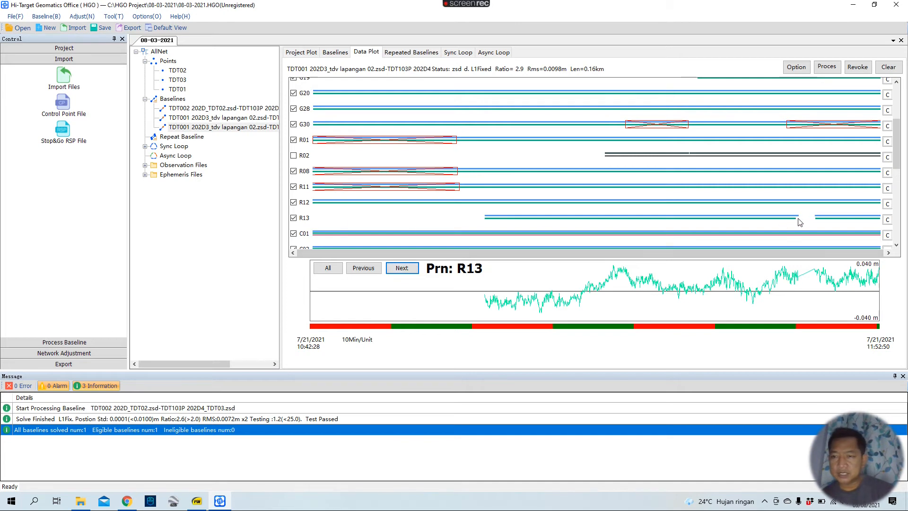
{"action": "mouse_move", "coordinate": [788, 208]}
{"action": "left_mouse_down"}
{"action": "mouse_move", "coordinate": [810, 220]}
{"action": "mouse_move", "coordinate": [790, 224]}
{"action": "left_mouse_up"}
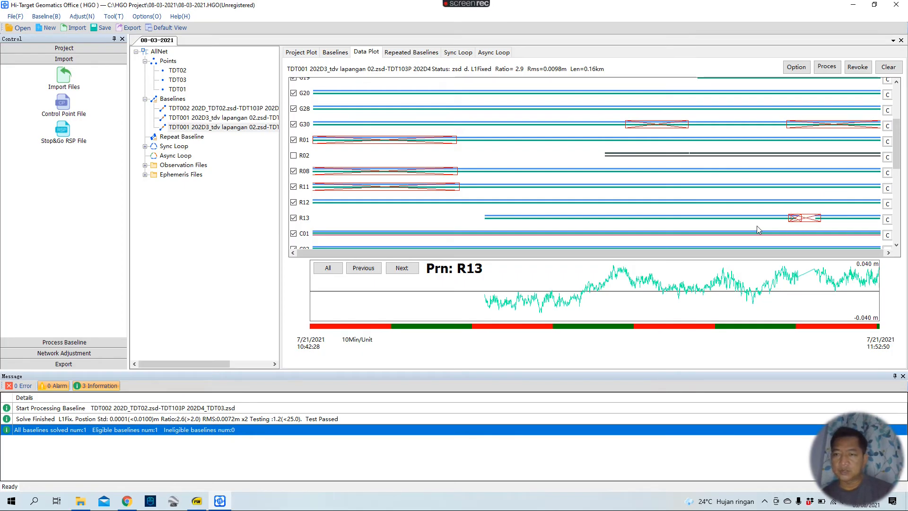
- Check the residuals from C01 through C08 and exclude the dip just around the middle of C08's observations
{"action": "left_click", "coordinate": [402, 268]}
{"action": "left_click", "coordinate": [402, 268]}
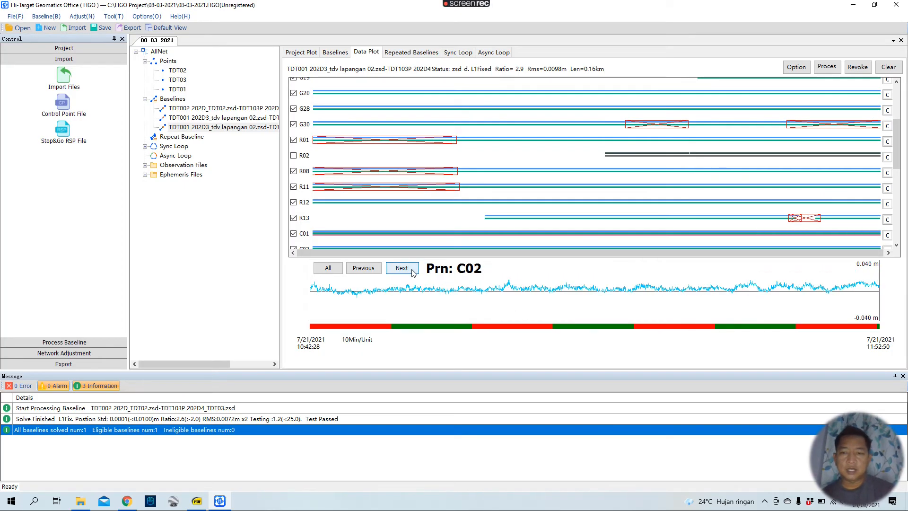
{"action": "left_click", "coordinate": [402, 268]}
{"action": "left_click", "coordinate": [402, 268]}
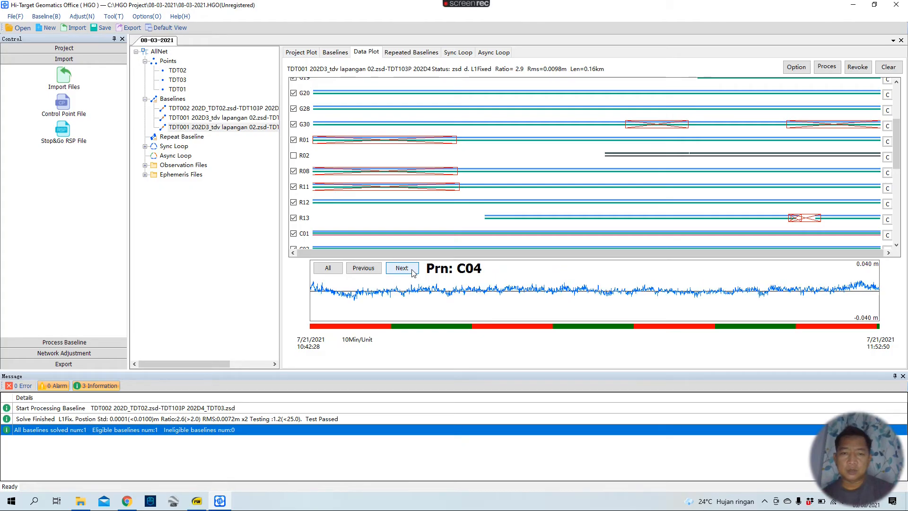
{"action": "left_click", "coordinate": [402, 268]}
{"action": "left_click", "coordinate": [402, 268]}
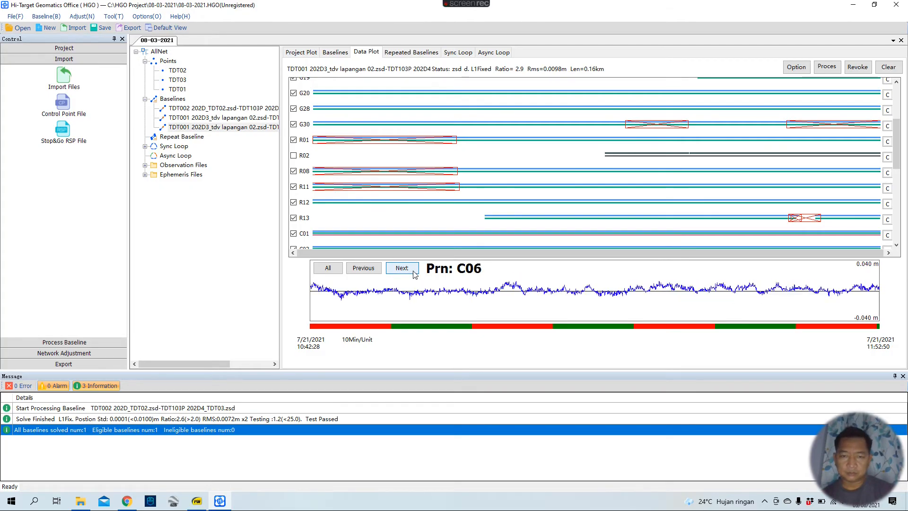
{"action": "left_click", "coordinate": [402, 268]}
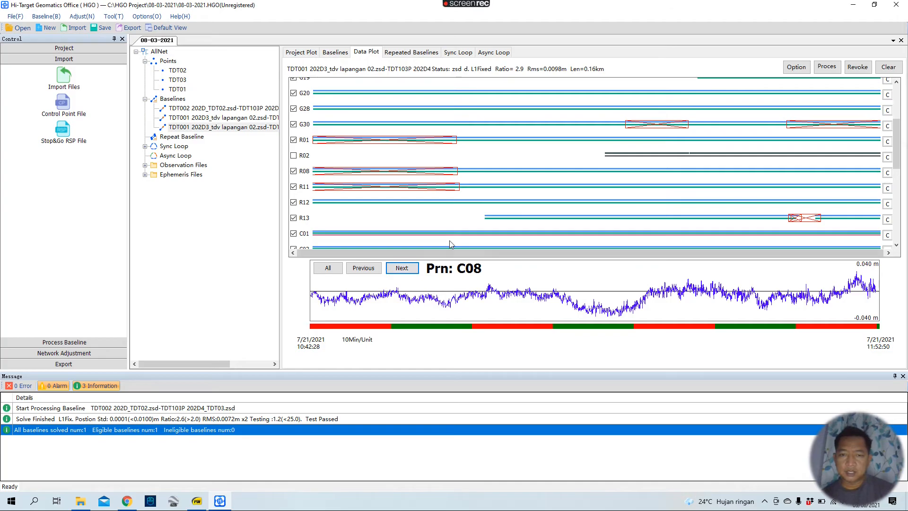
{"action": "scroll", "coordinate": [464, 208], "scroll_direction": "down", "scroll_amount": 2}
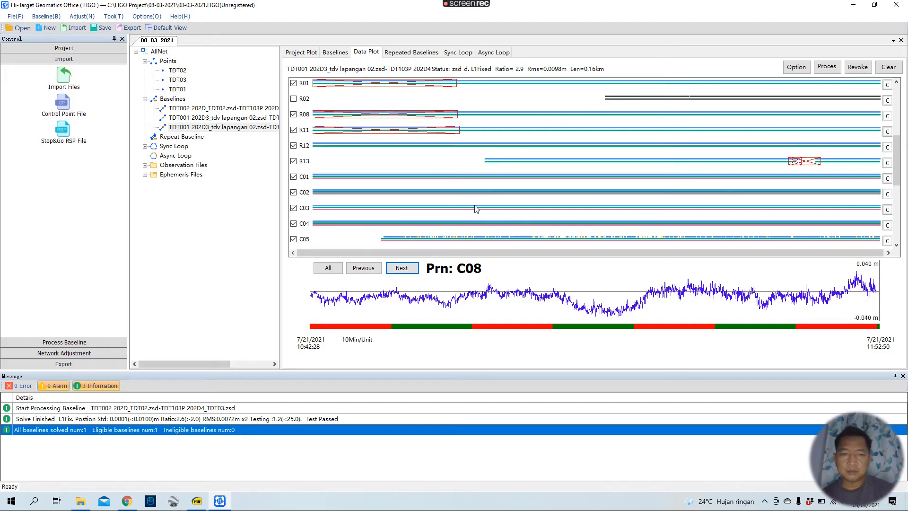
{"action": "scroll", "coordinate": [477, 208], "scroll_direction": "down", "scroll_amount": 2}
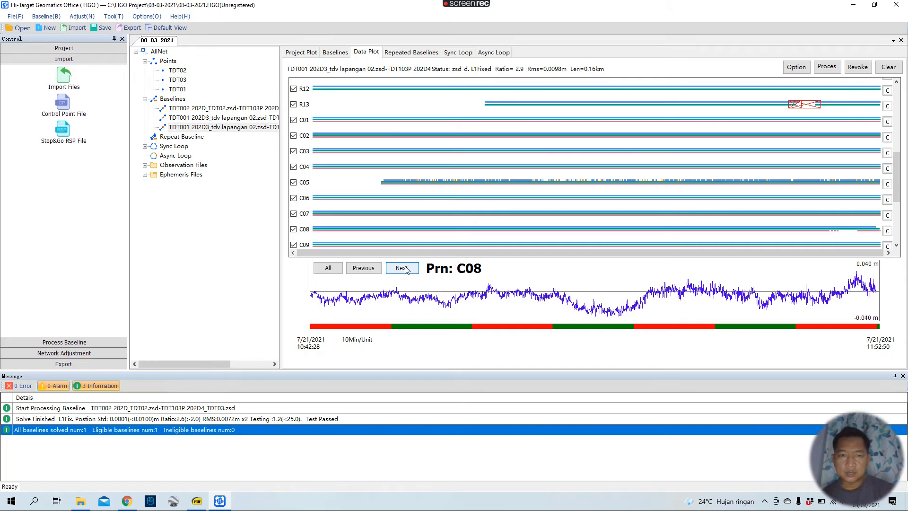
{"action": "left_click", "coordinate": [572, 226]}
{"action": "left_click_drag", "start_coordinate": [630, 233], "coordinate": [640, 236]}
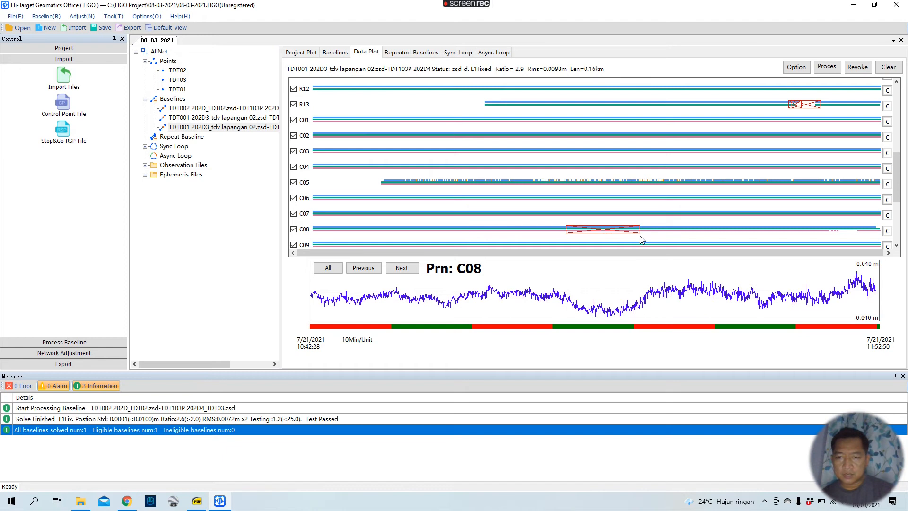
- Check the residuals from C09 through E07 and disable satellite E07
{"action": "left_click", "coordinate": [412, 270]}
{"action": "left_click", "coordinate": [412, 269]}
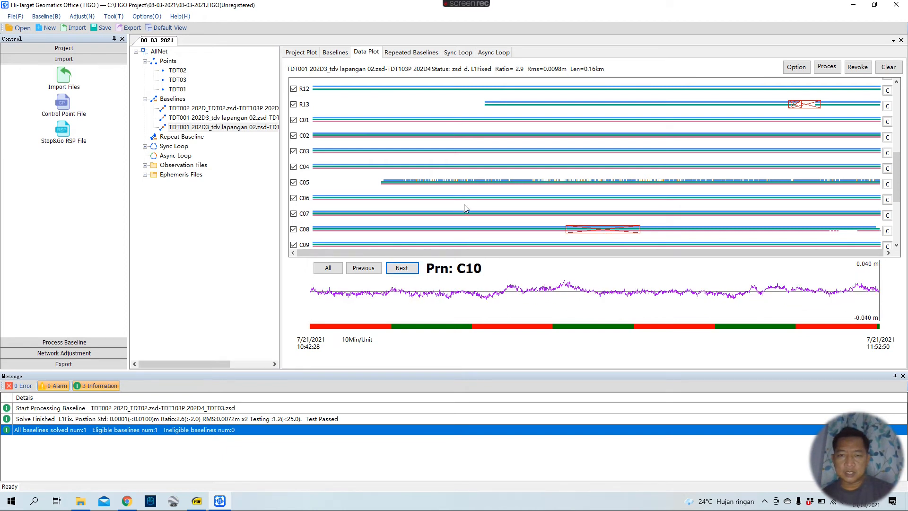
{"action": "scroll", "coordinate": [463, 206], "scroll_direction": "down", "scroll_amount": 3}
{"action": "left_click", "coordinate": [409, 270]}
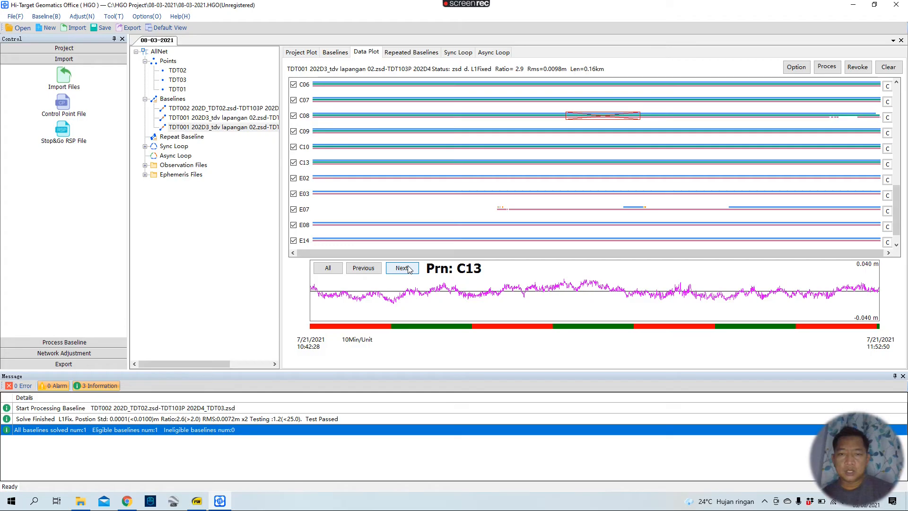
{"action": "left_click", "coordinate": [410, 270]}
{"action": "left_click", "coordinate": [410, 269]}
{"action": "left_click", "coordinate": [411, 269]}
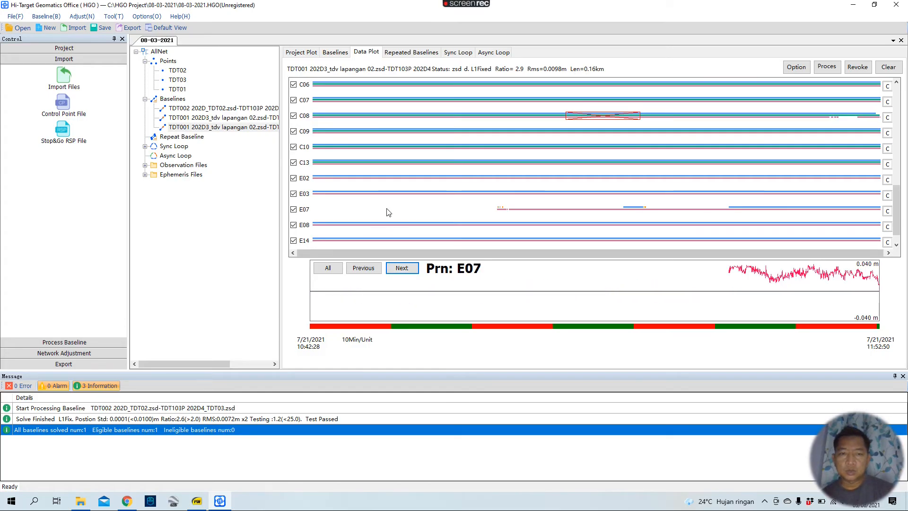
{"action": "left_click", "coordinate": [293, 209]}
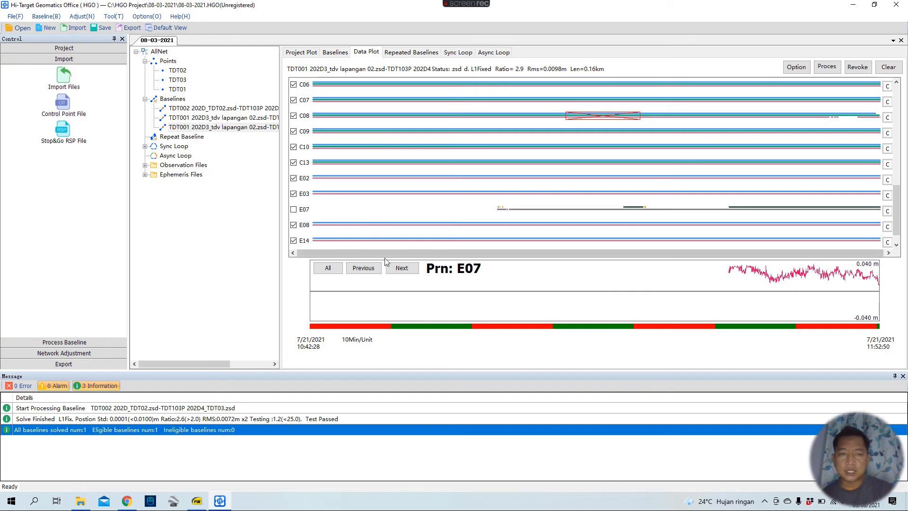
- Check E08's residuals and reprocess the TDT01–TDT03 baseline with the cleaned data
{"action": "left_click", "coordinate": [414, 272]}
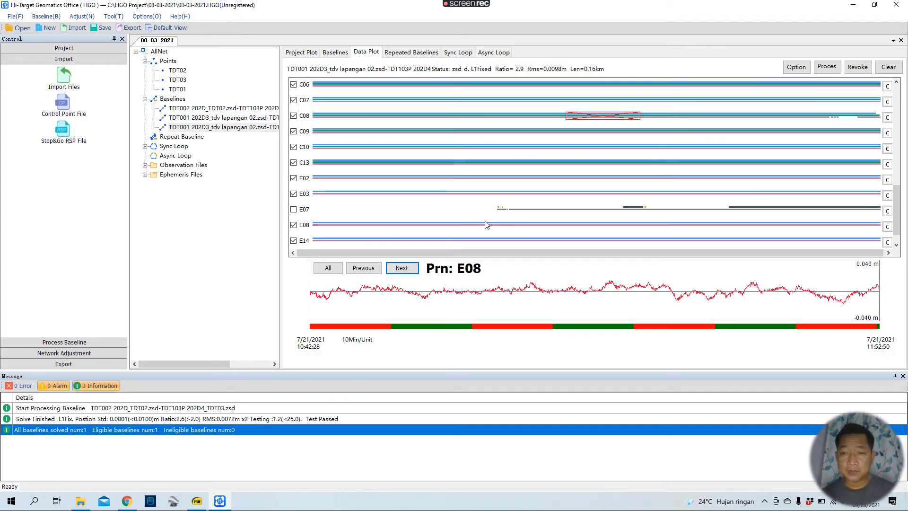
{"action": "scroll", "coordinate": [473, 217], "scroll_direction": "down", "scroll_amount": 1}
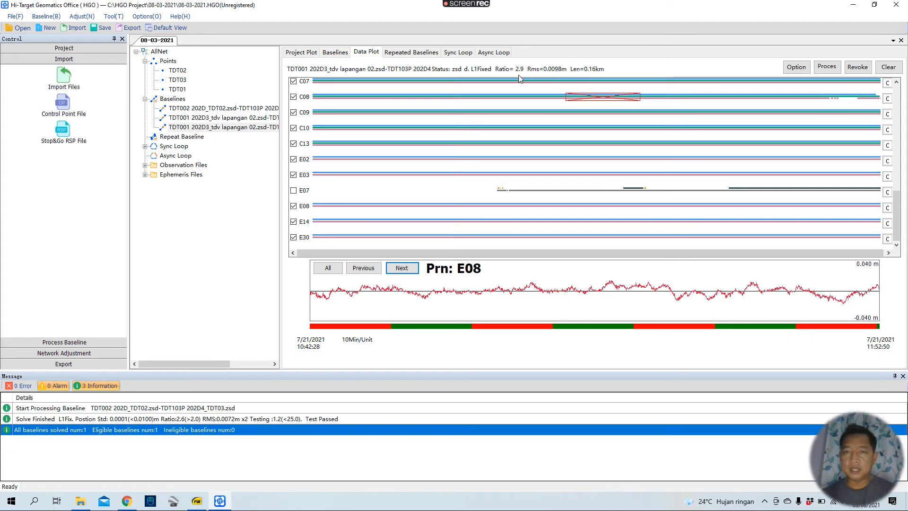
{"action": "left_click", "coordinate": [830, 69]}
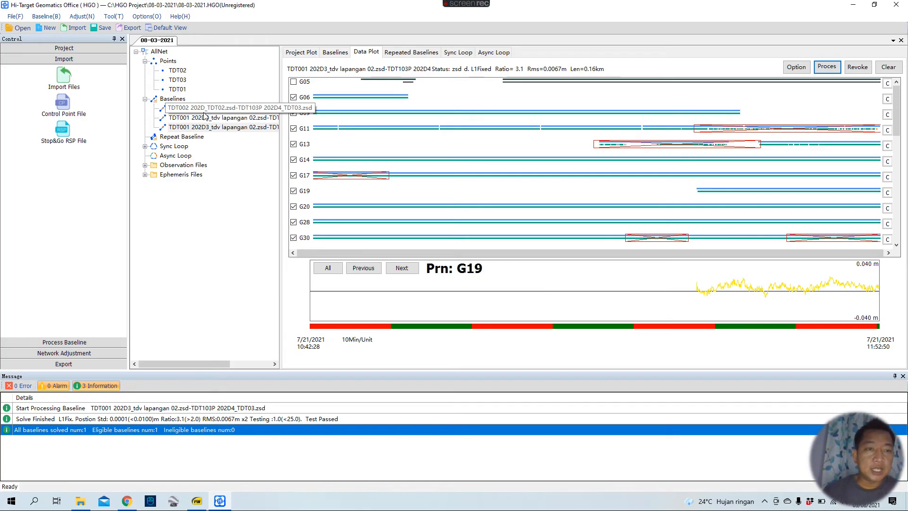
- Review the point coordinates and the baseline results, and set point TDT01 as a control point
{"action": "left_click", "coordinate": [171, 62]}
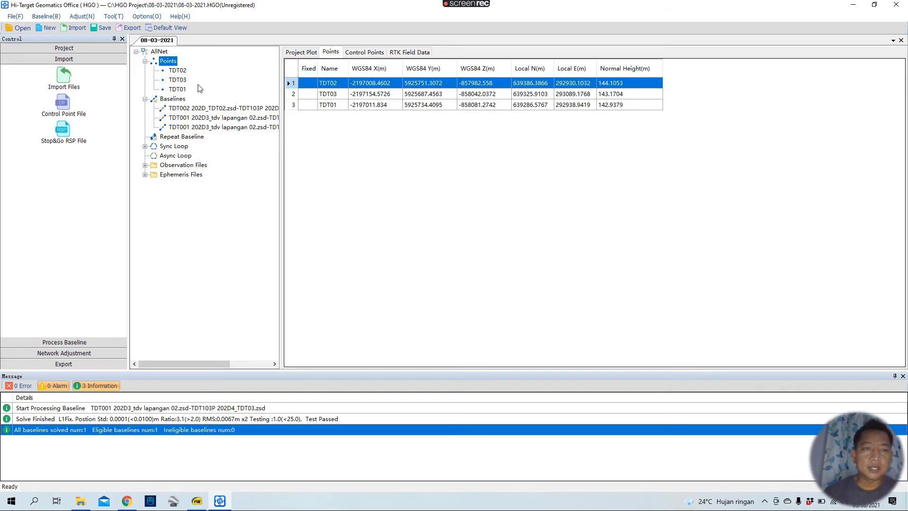
{"action": "left_click", "coordinate": [173, 99]}
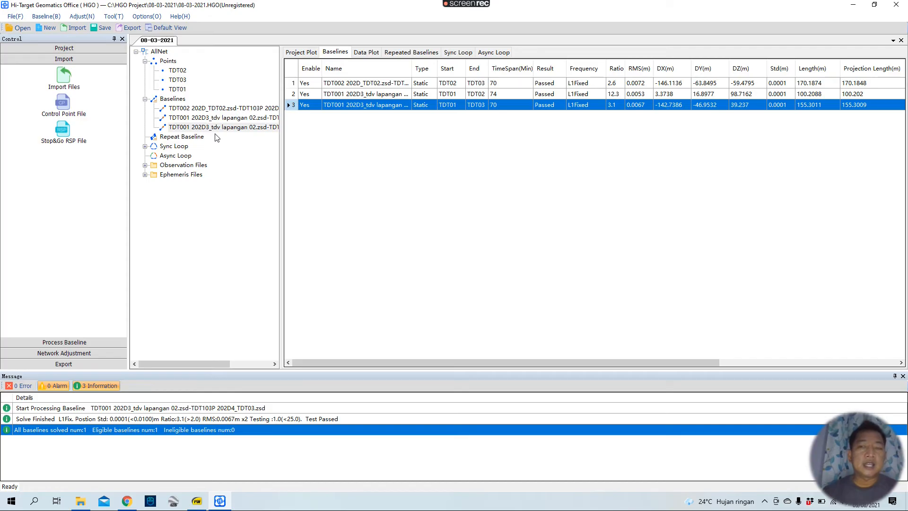
{"action": "left_click", "coordinate": [178, 90]}
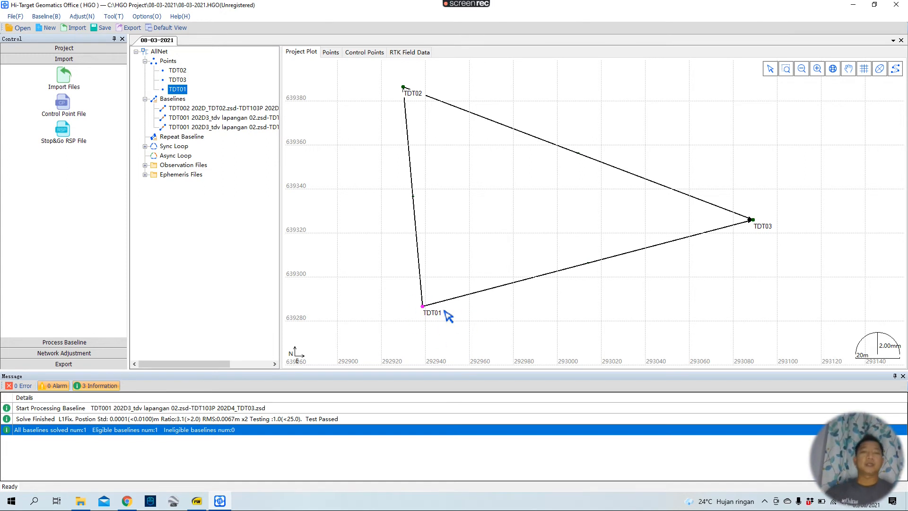
{"action": "right_click", "coordinate": [179, 92]}
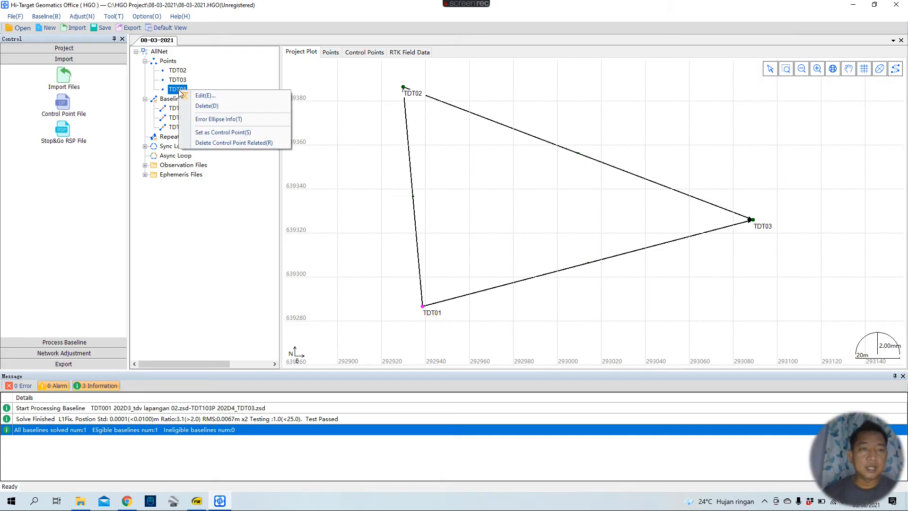
{"action": "left_click", "coordinate": [220, 135]}
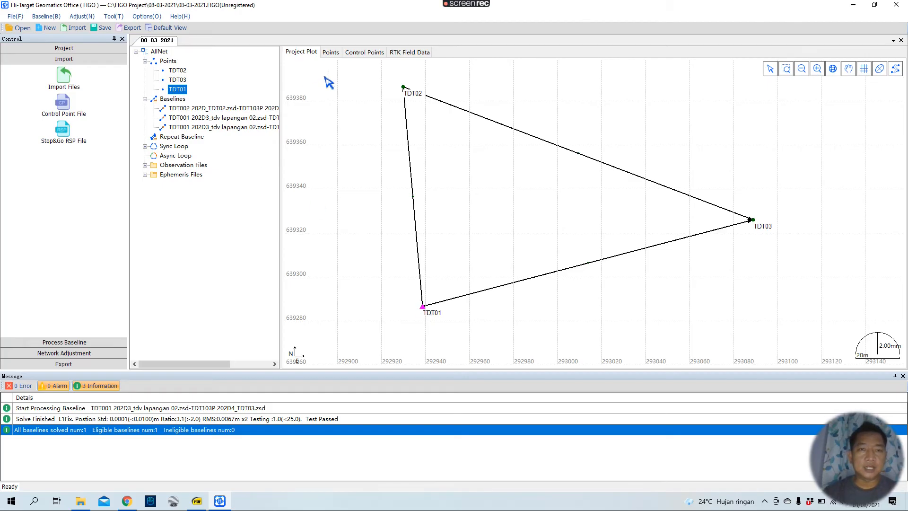
- Review the points and control points tables, and open point TDT01's target coordinates for editing
{"action": "left_click", "coordinate": [331, 53]}
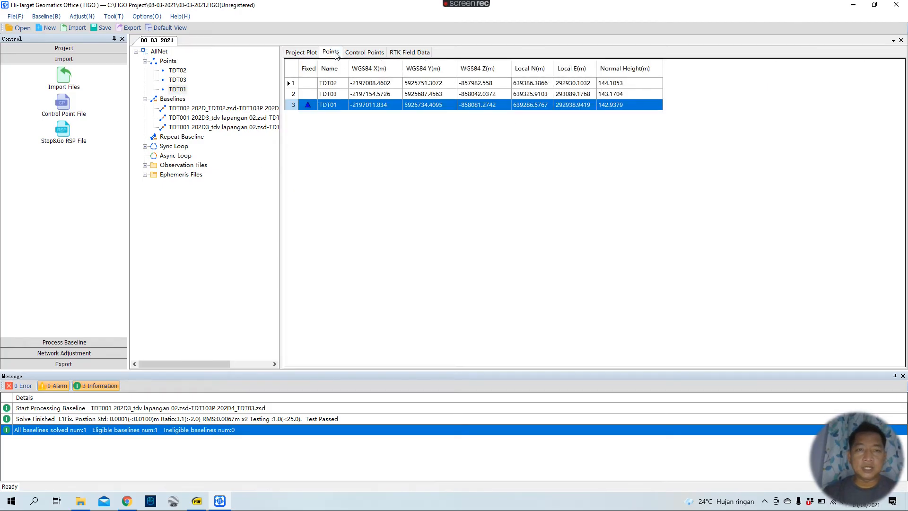
{"action": "left_click", "coordinate": [366, 53]}
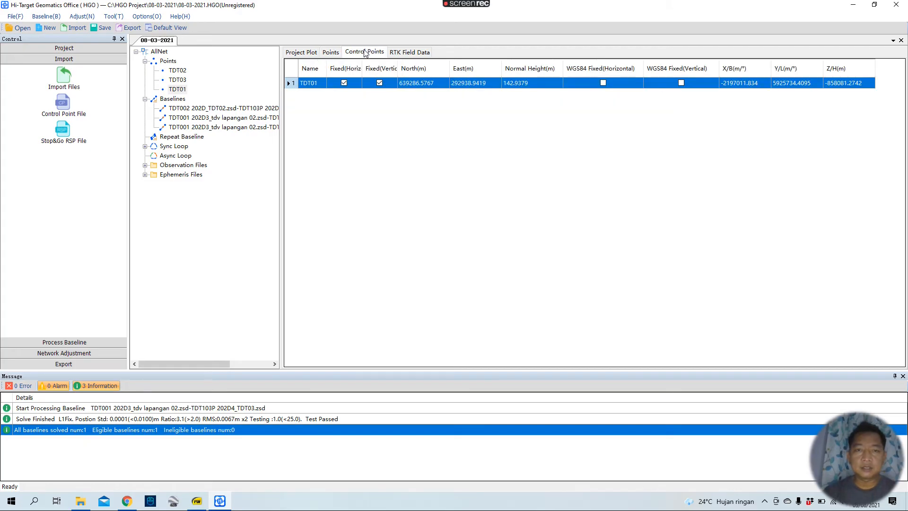
{"action": "left_click", "coordinate": [332, 53]}
{"action": "right_click", "coordinate": [561, 106]}
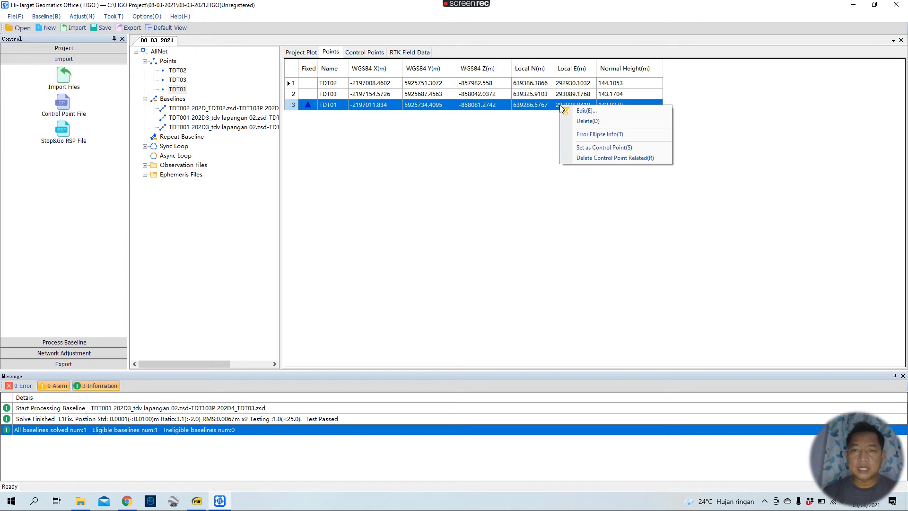
{"action": "left_click", "coordinate": [596, 111]}
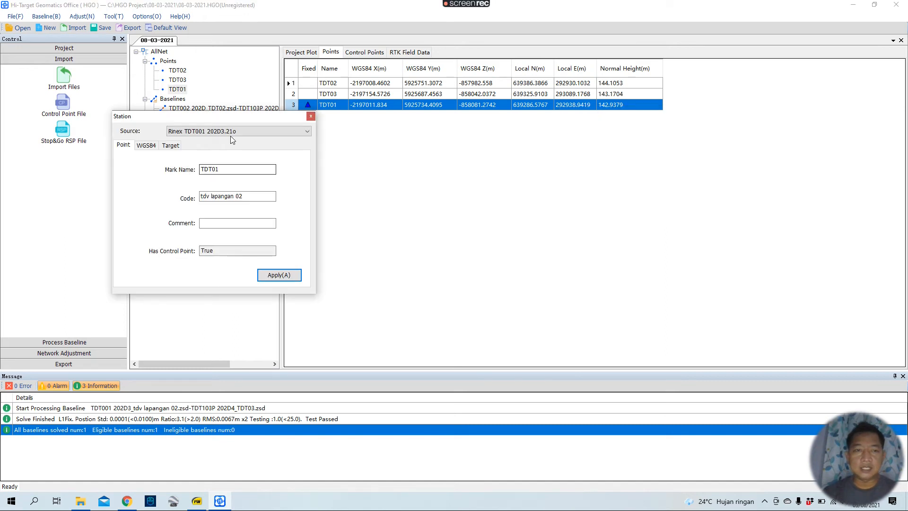
{"action": "left_click_drag", "start_coordinate": [255, 120], "coordinate": [516, 116]}
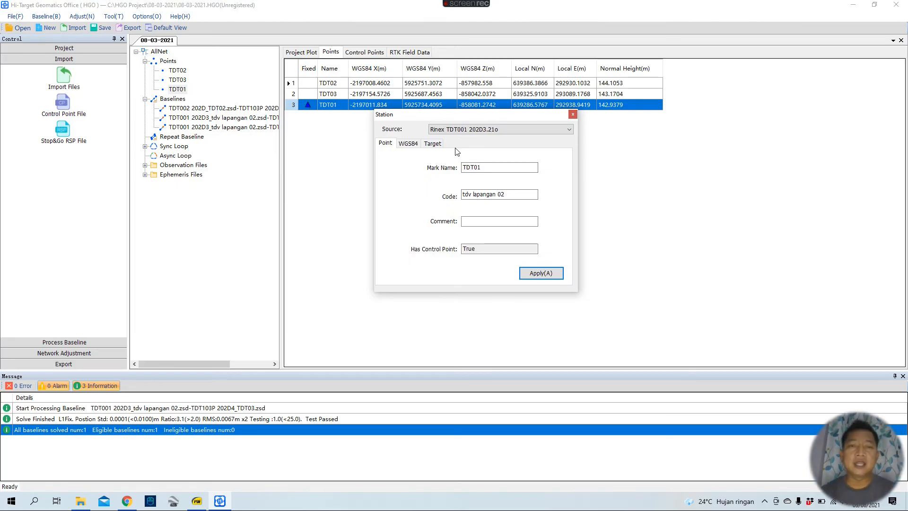
{"action": "left_click", "coordinate": [434, 145]}
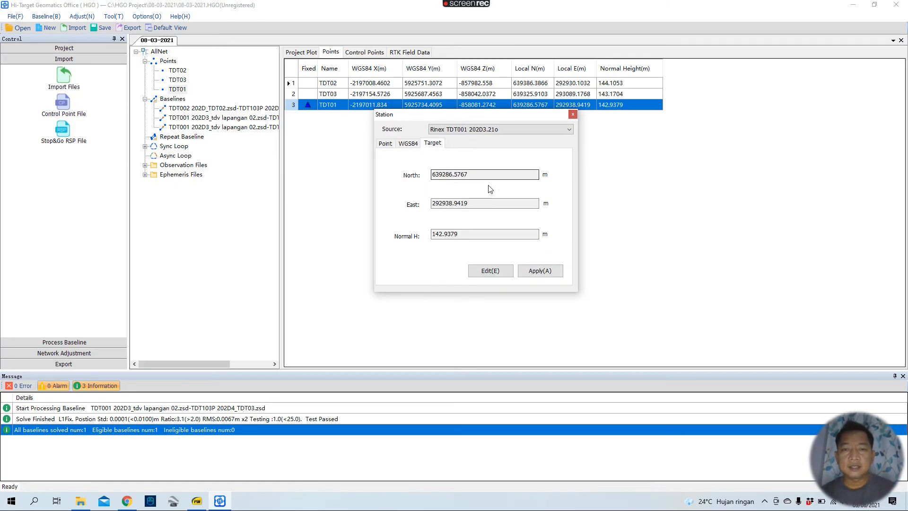
{"action": "left_click", "coordinate": [491, 272]}
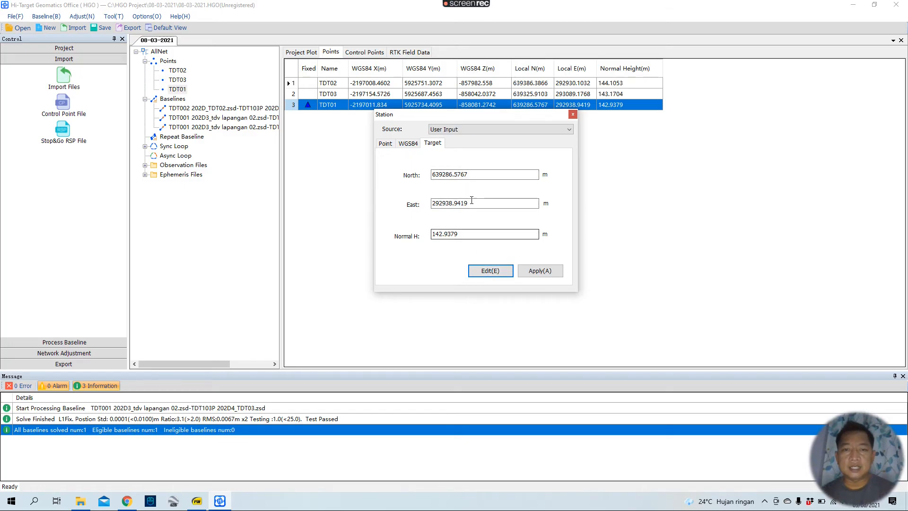
{"action": "left_click", "coordinate": [535, 174]}
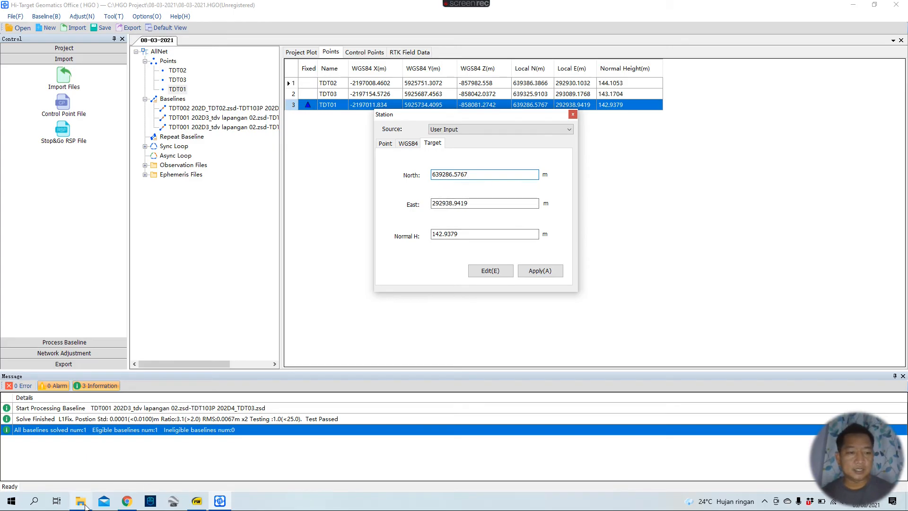
- Open the field notes file Catatan Statik CHC 21072021 from the CHCNAV folder and move the Station dialog clear of the notes
{"action": "mouse_move", "coordinate": [86, 505]}
{"action": "left_click", "coordinate": [134, 440]}
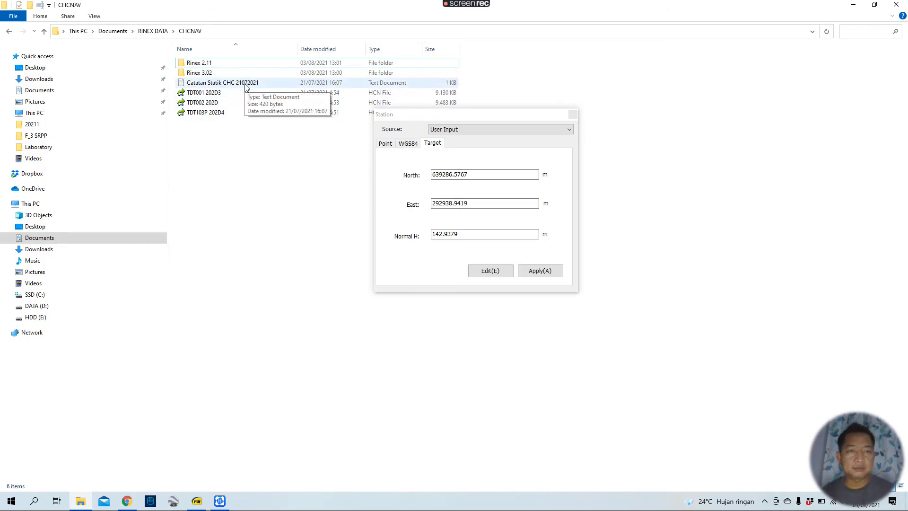
{"action": "double_click", "coordinate": [245, 85]}
{"action": "left_click_drag", "start_coordinate": [525, 117], "coordinate": [454, 122]}
{"action": "left_click", "coordinate": [240, 505]}
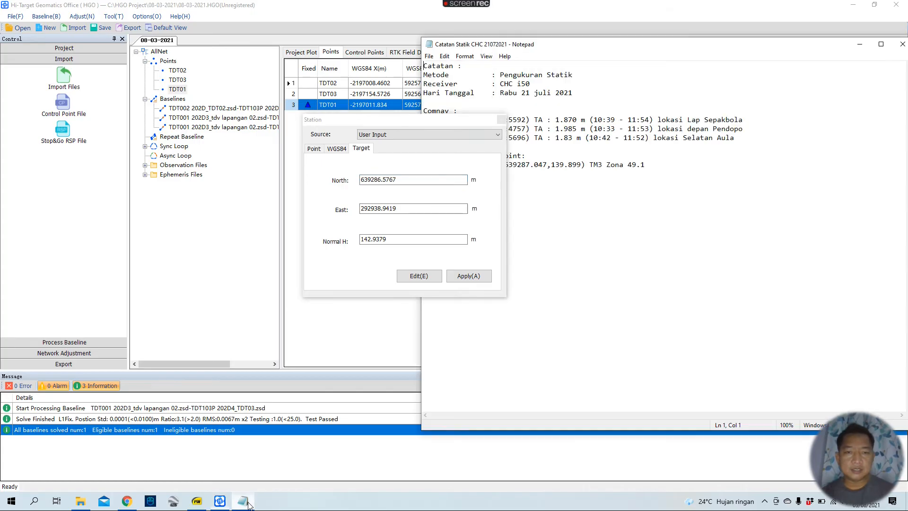
{"action": "left_click_drag", "start_coordinate": [426, 123], "coordinate": [249, 125]}
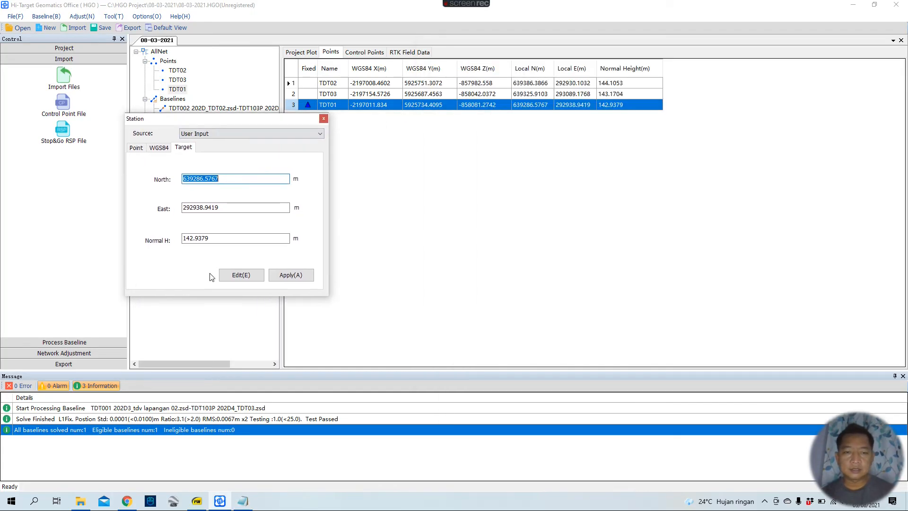
- Copy the TDT001 easting from the field notes and set point TDT01's East to 292938.910 m
{"action": "left_click", "coordinate": [242, 501]}
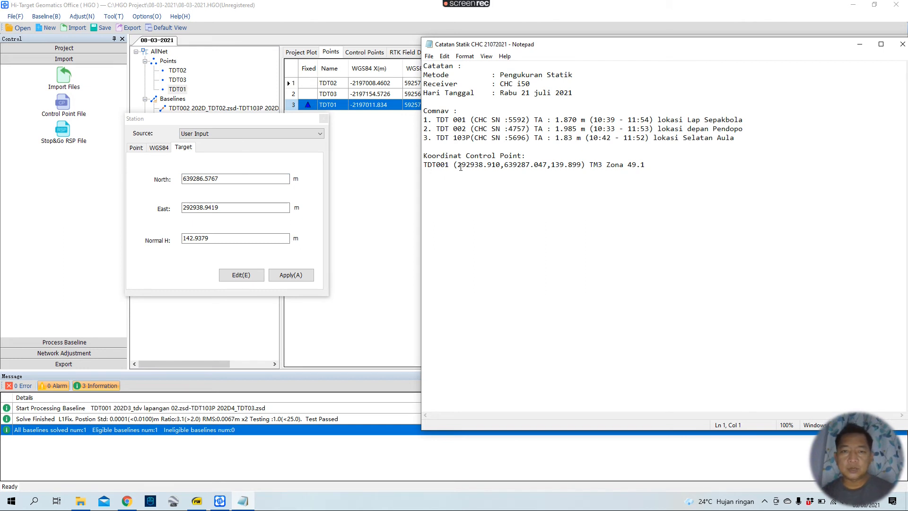
{"action": "left_click_drag", "start_coordinate": [458, 166], "coordinate": [499, 166]}
{"action": "key", "text": "ctrl+c"}
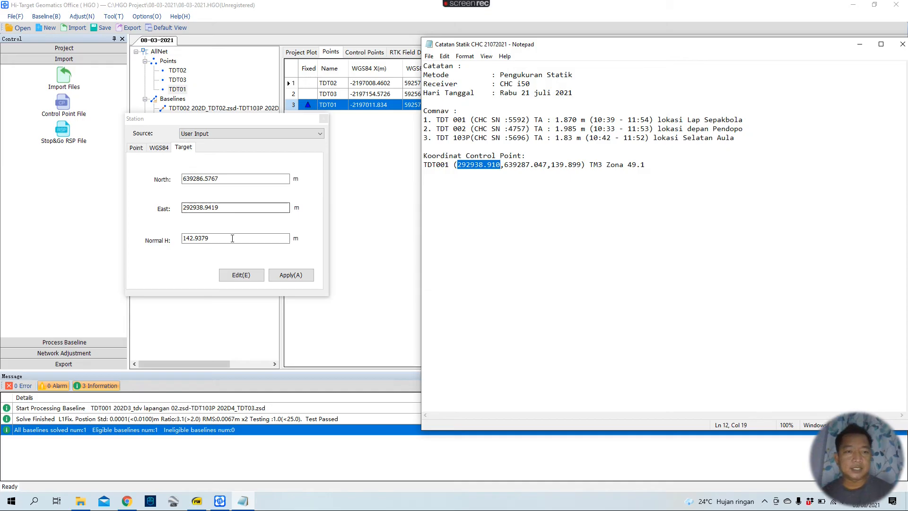
{"action": "left_click_drag", "start_coordinate": [229, 206], "coordinate": [179, 208]}
{"action": "key", "text": "ctrl+v"}
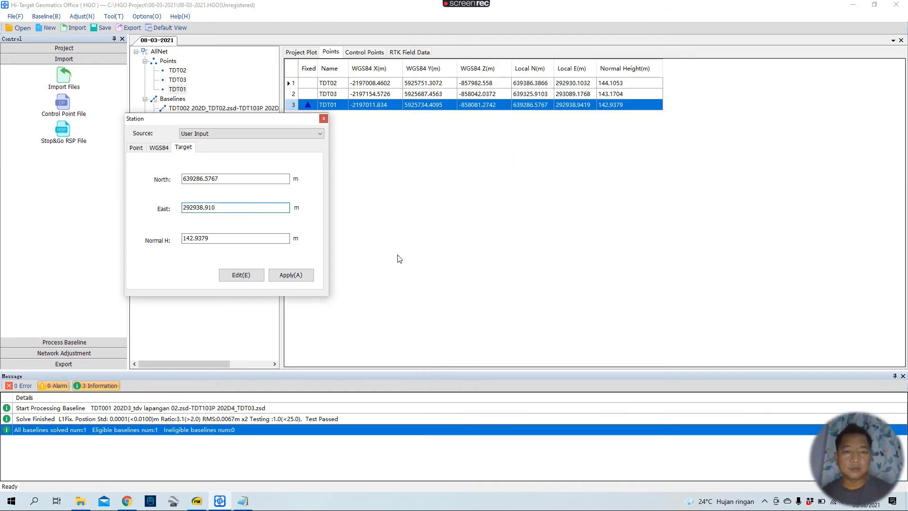
- Copy the TDT001 northing from the field notes and set point TDT01's North to 639287.047 m
{"action": "left_click", "coordinate": [252, 502]}
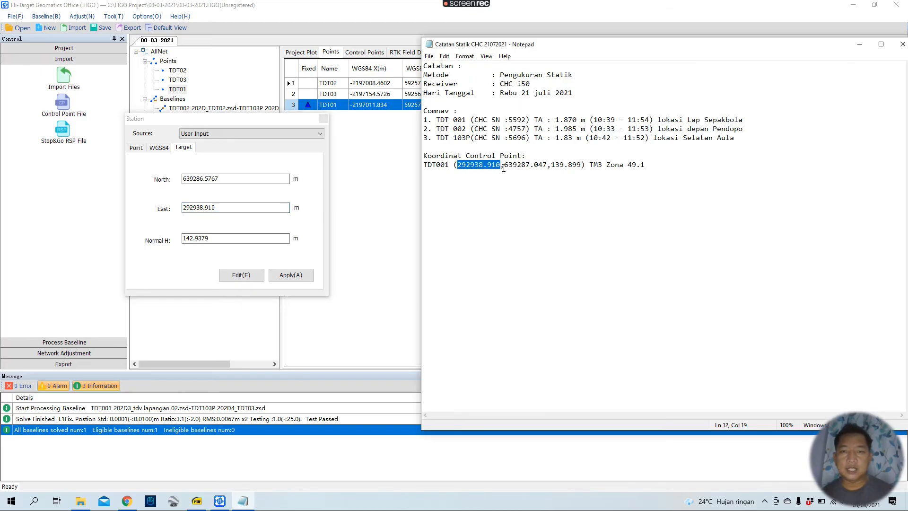
{"action": "left_click_drag", "start_coordinate": [505, 165], "coordinate": [547, 164]}
{"action": "key", "text": "ctrl+c"}
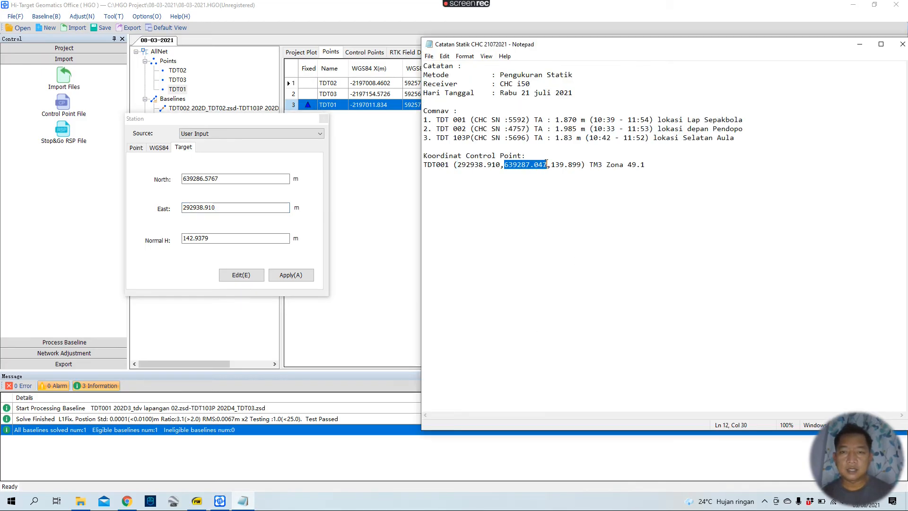
{"action": "left_click", "coordinate": [229, 179]}
{"action": "left_click_drag", "start_coordinate": [229, 179], "coordinate": [189, 181]}
{"action": "key", "text": "ctrl+v"}
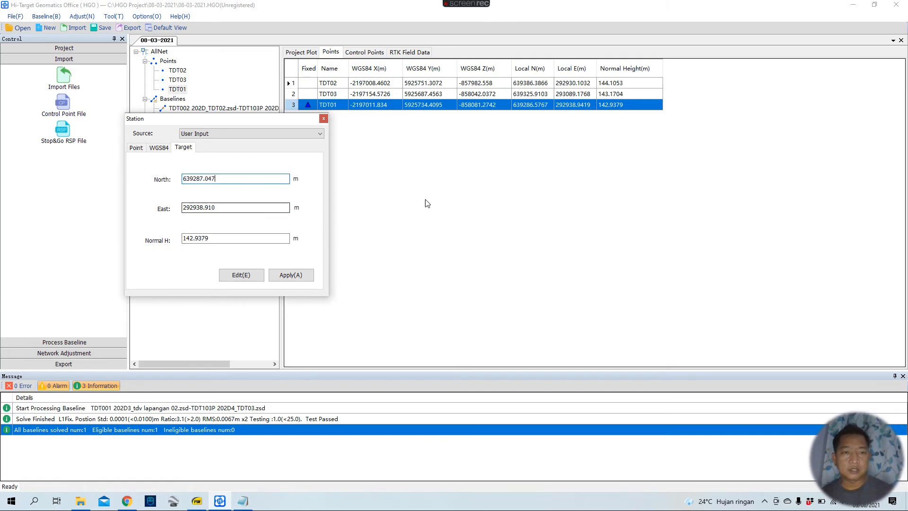
- Set point TDT01's normal height to 139.899 m from the field notes and apply the new target coordinates
{"action": "left_click", "coordinate": [243, 501]}
{"action": "left_click", "coordinate": [552, 164]}
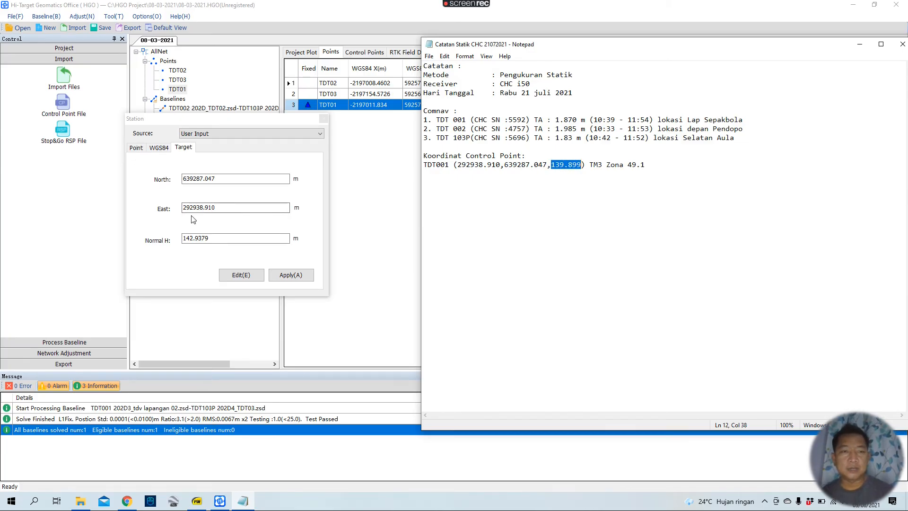
{"action": "left_click_drag", "start_coordinate": [210, 238], "coordinate": [179, 238]}
{"action": "type", "text": "139.899"}
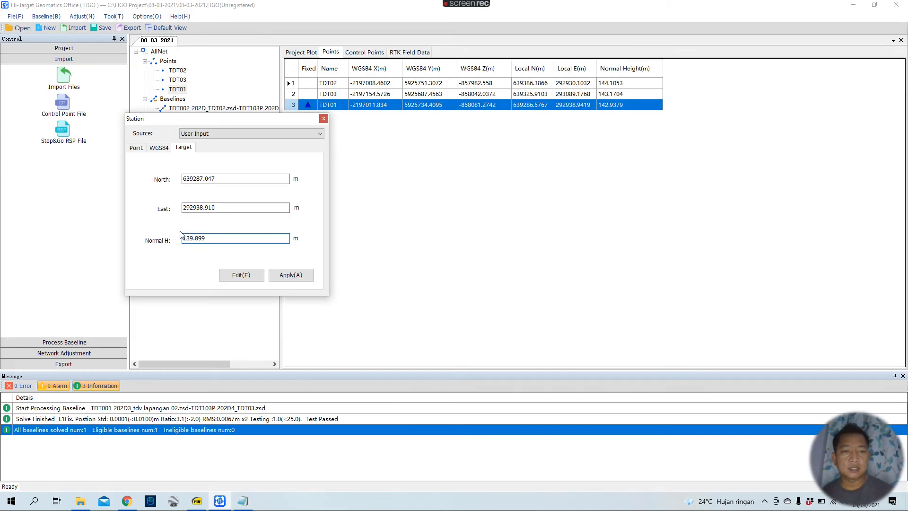
{"action": "left_click", "coordinate": [290, 276]}
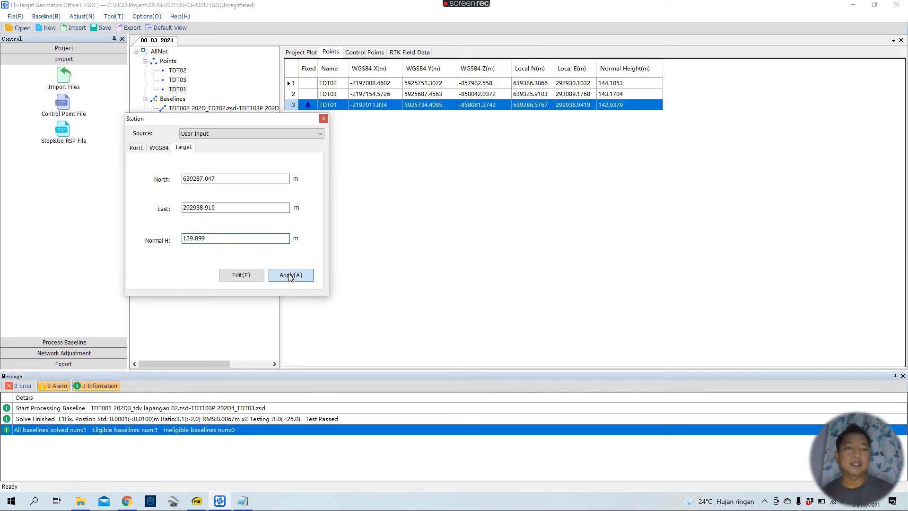
{"action": "left_click", "coordinate": [324, 119]}
- Compare TDT01's coordinates in the control points table with those in the points table
{"action": "left_click", "coordinate": [375, 53]}
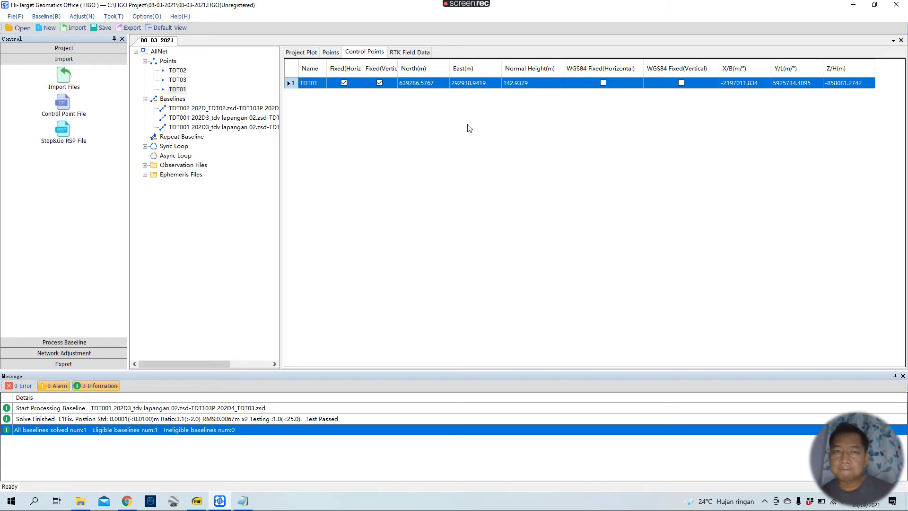
{"action": "left_click", "coordinate": [330, 52]}
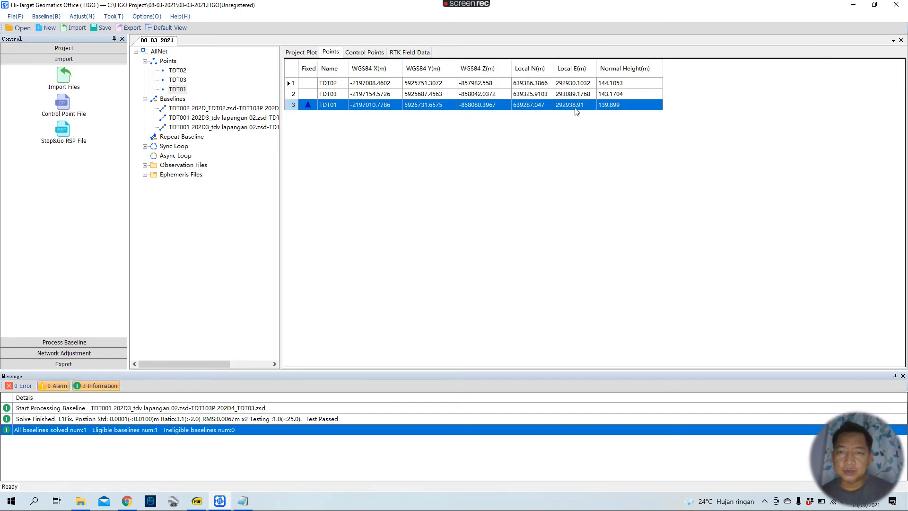
{"action": "left_click", "coordinate": [374, 54]}
- Edit control point TDT01 and set its local East to 292938.910 m from the field notes
{"action": "right_click", "coordinate": [430, 85]}
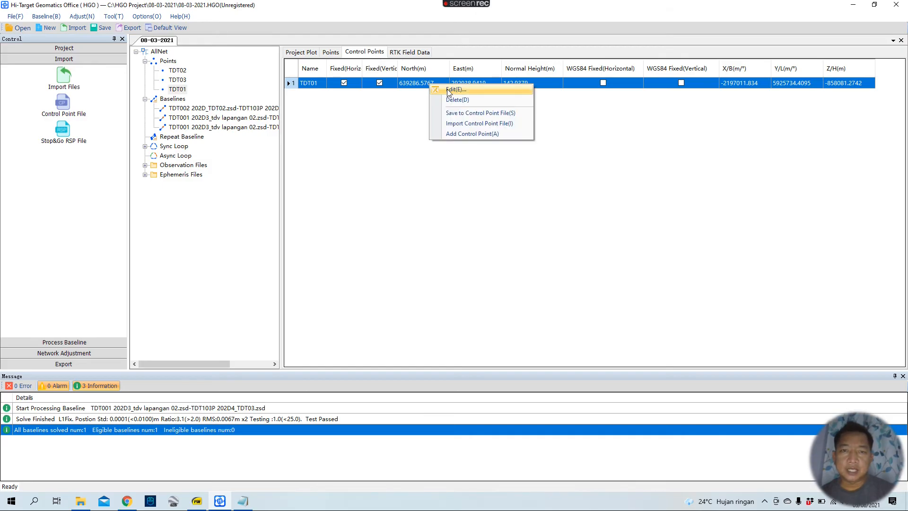
{"action": "left_click", "coordinate": [454, 90]}
{"action": "left_click_drag", "start_coordinate": [194, 41], "coordinate": [446, 64]}
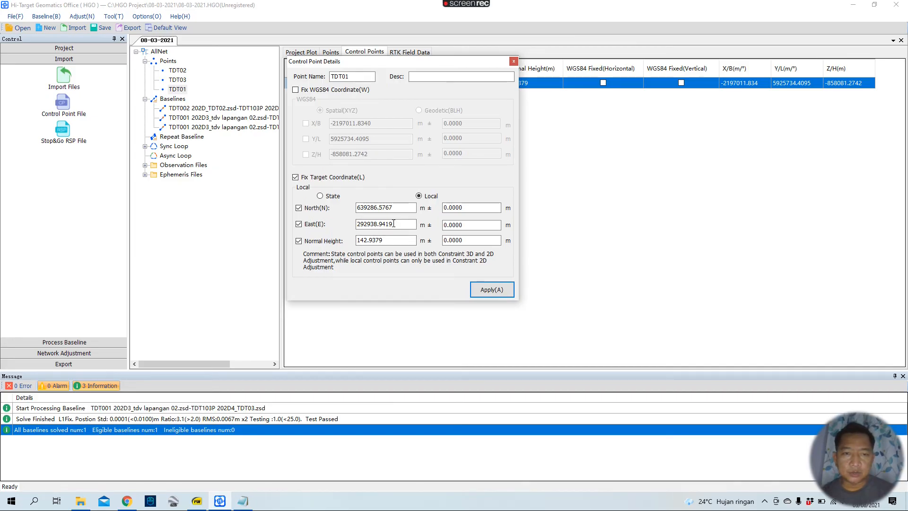
{"action": "left_click", "coordinate": [243, 501]}
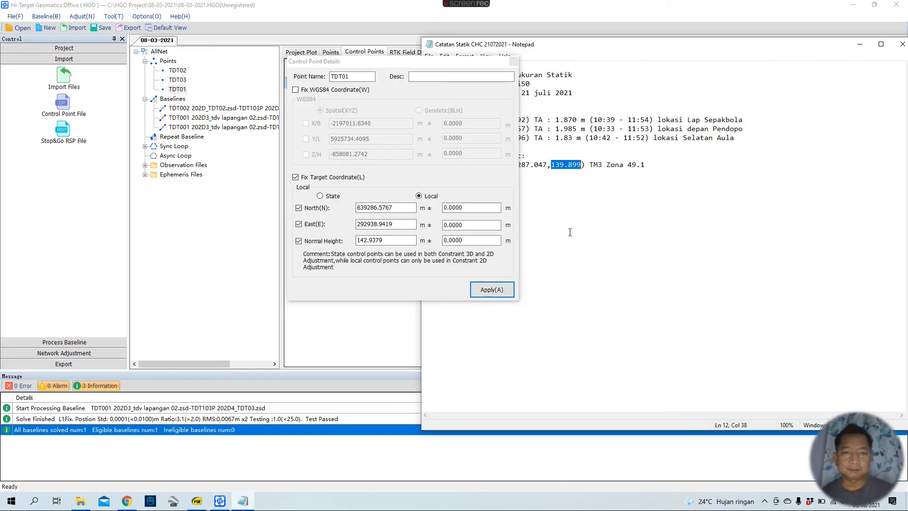
{"action": "left_click_drag", "start_coordinate": [408, 64], "coordinate": [336, 67]}
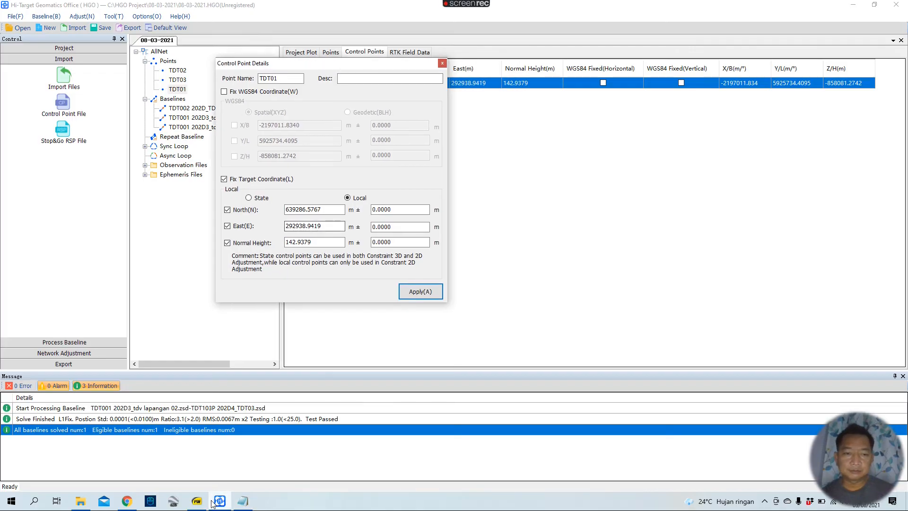
{"action": "left_click", "coordinate": [240, 502]}
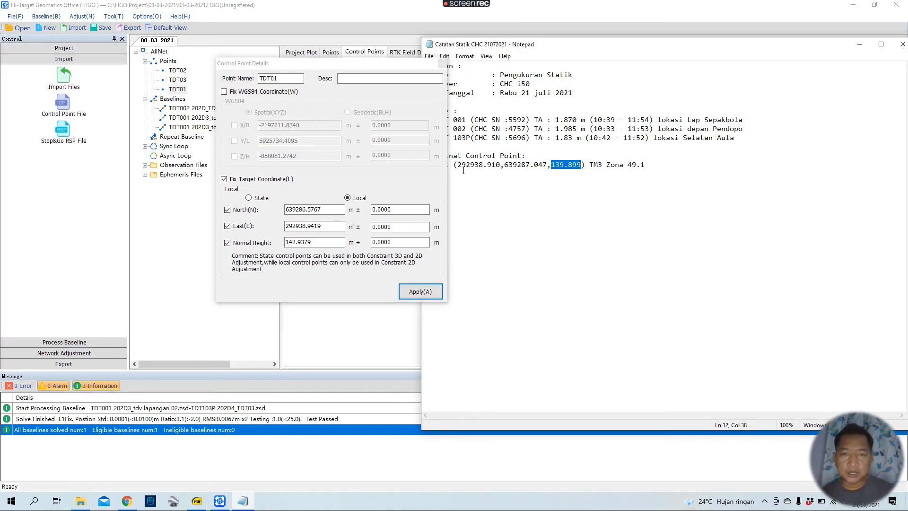
{"action": "left_click_drag", "start_coordinate": [457, 165], "coordinate": [497, 165]}
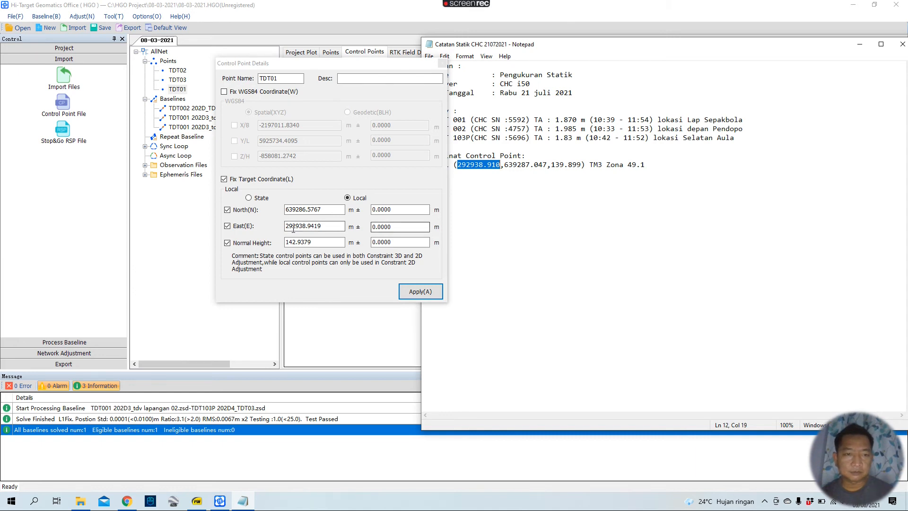
{"action": "left_click", "coordinate": [323, 225]}
{"action": "double_click", "coordinate": [323, 225]}
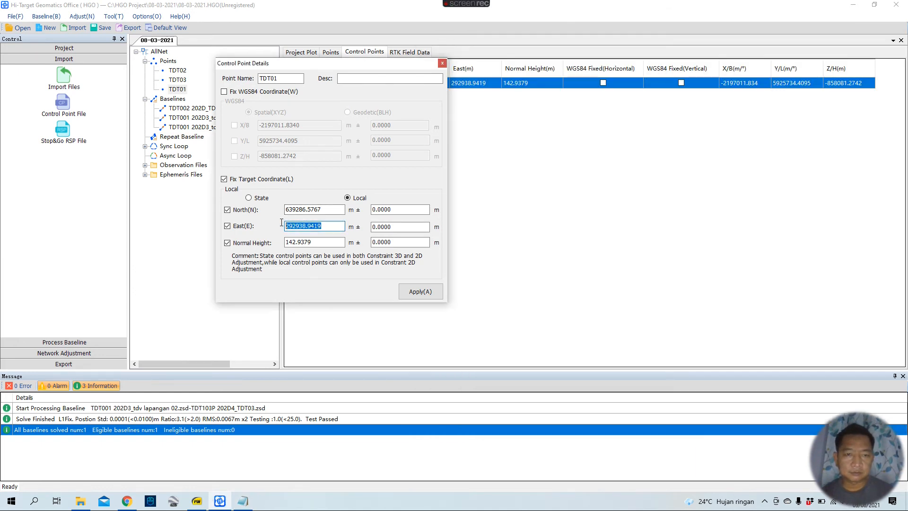
{"action": "type", "text": "292938.910"}
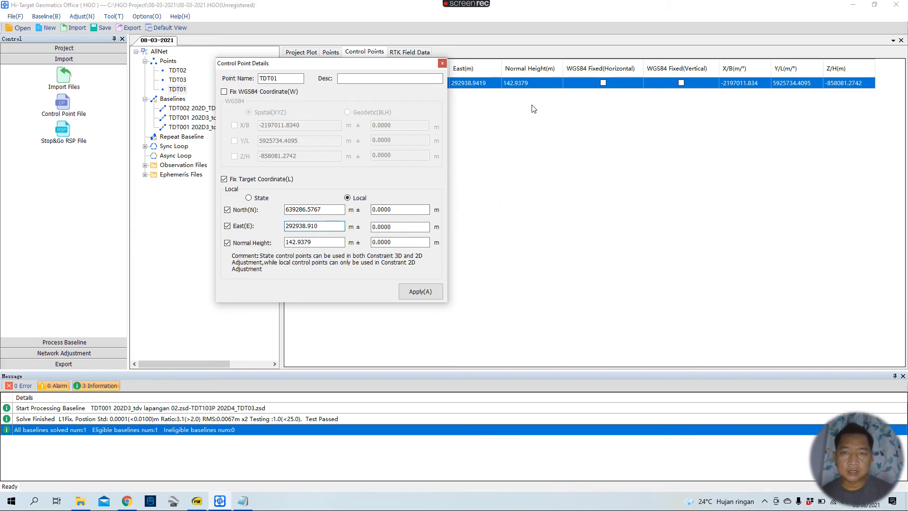
- Set control point TDT01's local North to 639287.047 m from the field notes
{"action": "left_click", "coordinate": [243, 501]}
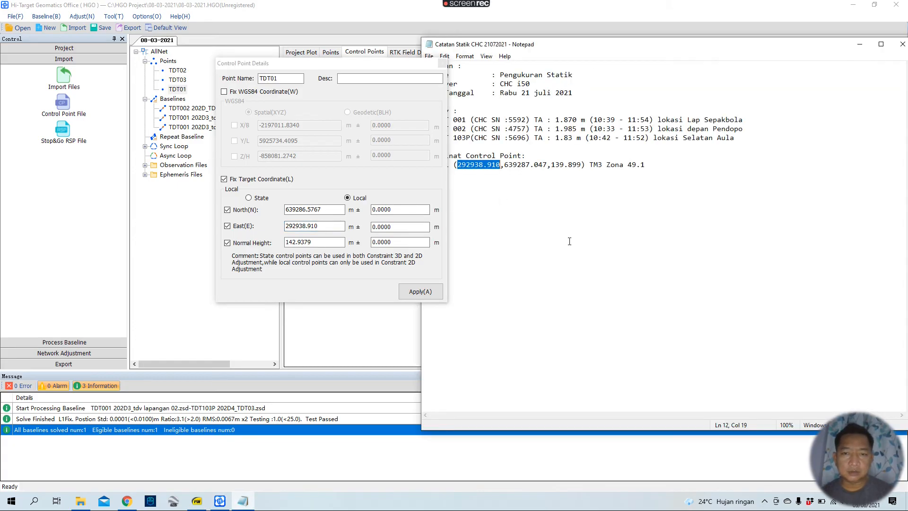
{"action": "left_click_drag", "start_coordinate": [505, 165], "coordinate": [539, 166]}
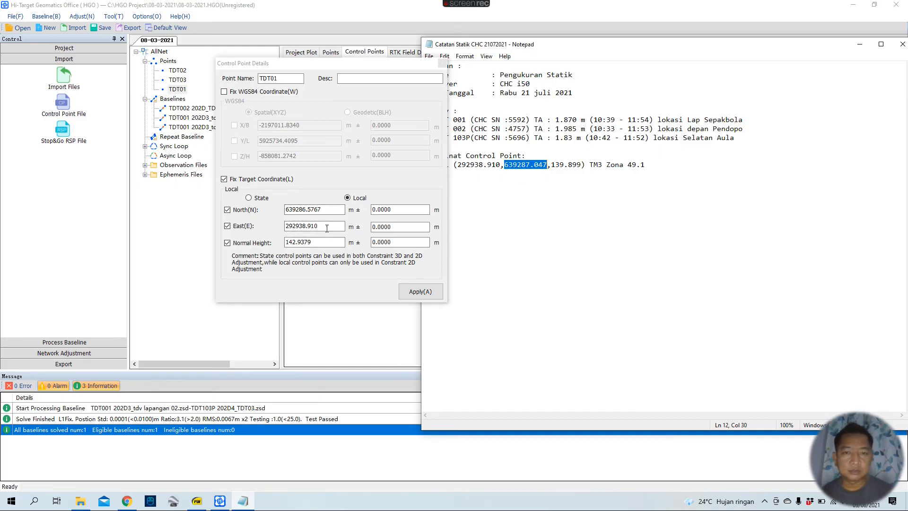
{"action": "left_click_drag", "start_coordinate": [331, 210], "coordinate": [308, 209]}
{"action": "type", "text": "639287.047"}
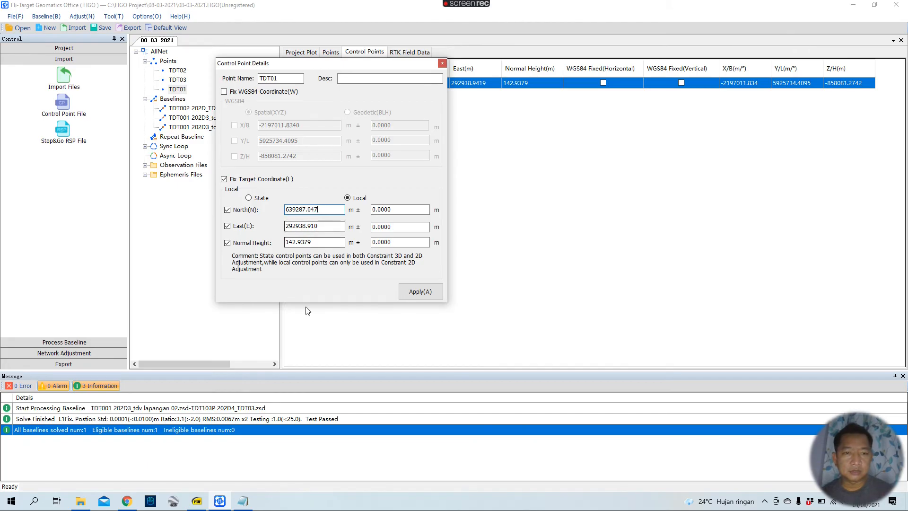
- Set control point TDT01's normal height to 139.899 m from the field notes and apply the local target coordinates
{"action": "left_click", "coordinate": [245, 503]}
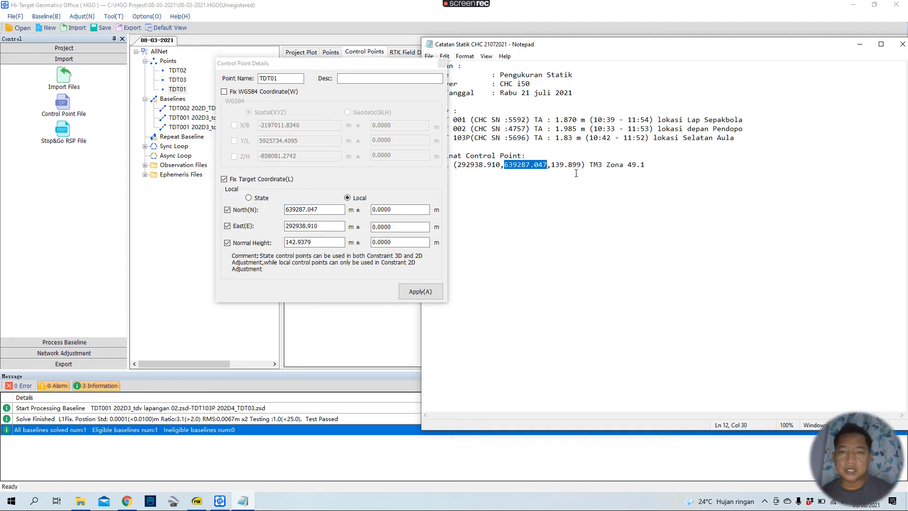
{"action": "left_click_drag", "start_coordinate": [551, 165], "coordinate": [578, 167]}
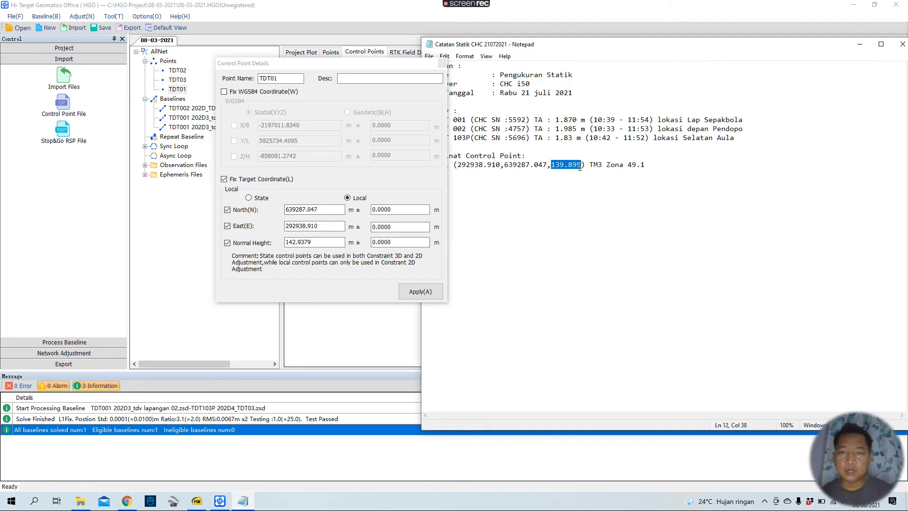
{"action": "key", "text": "ctrl+c"}
{"action": "double_click", "coordinate": [303, 242]}
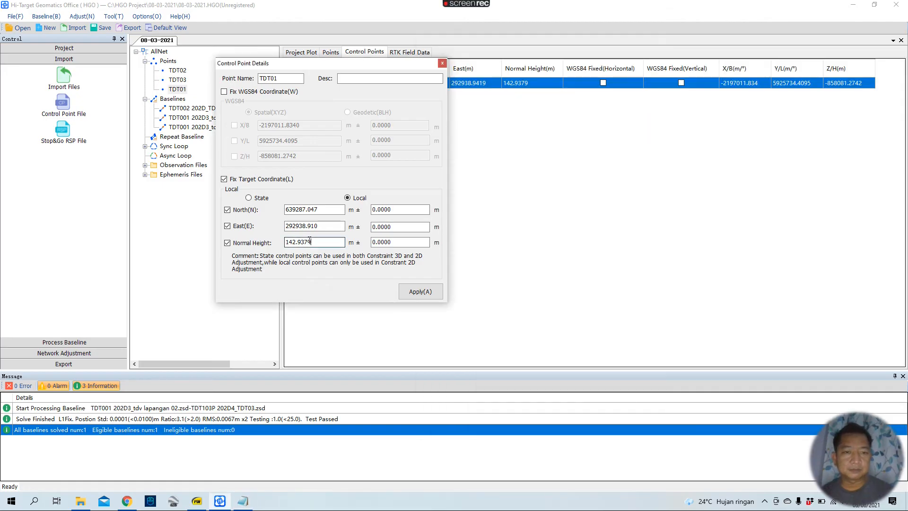
{"action": "key", "text": "ctrl+v"}
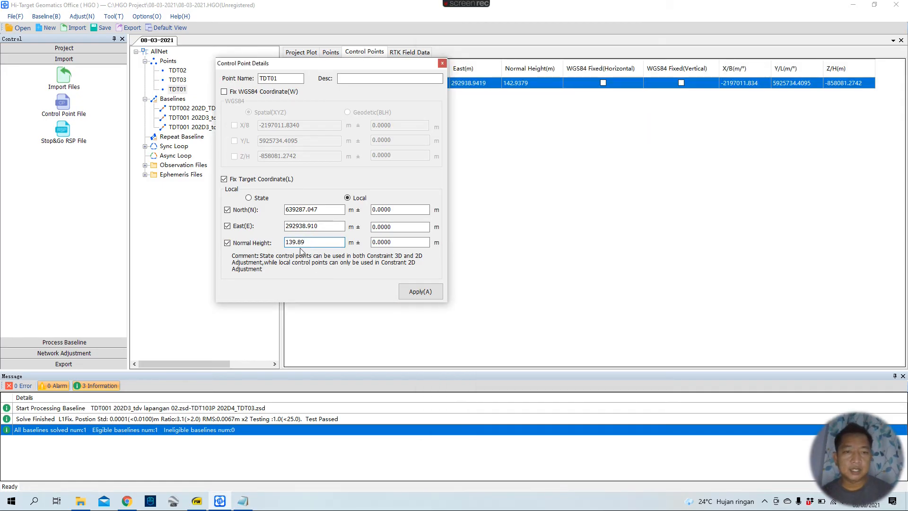
{"action": "left_click", "coordinate": [243, 501]}
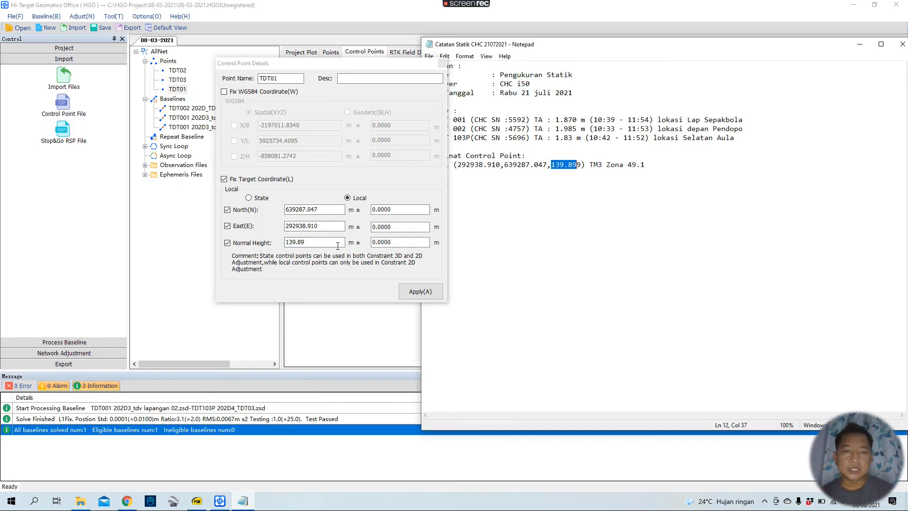
{"action": "left_click", "coordinate": [340, 251]}
{"action": "type", "text": "9"}
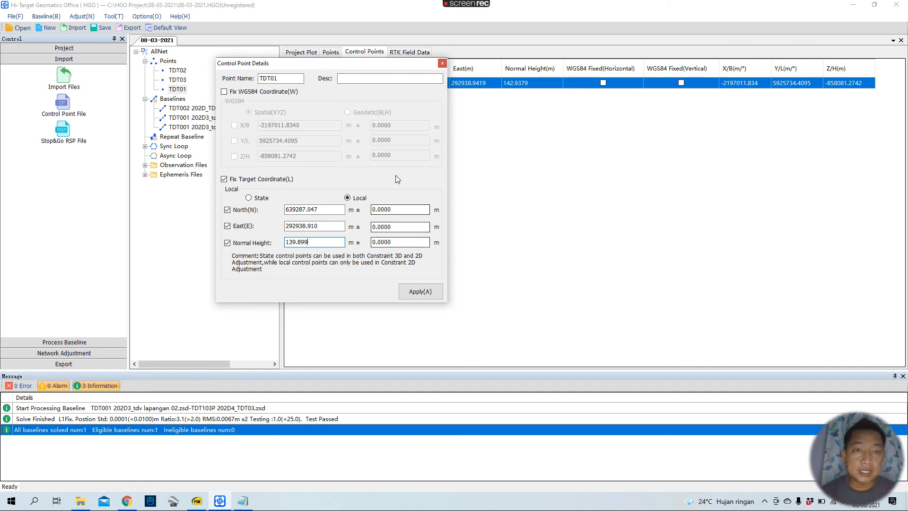
{"action": "left_click", "coordinate": [426, 290]}
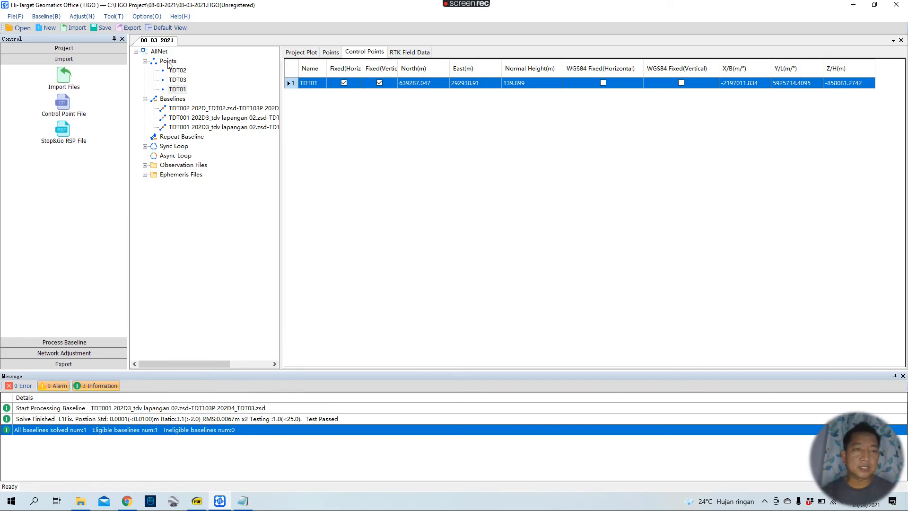
- View the project plot, then inspect the general and weighting settings in the adjustment options without changing them
{"action": "left_click", "coordinate": [302, 52]}
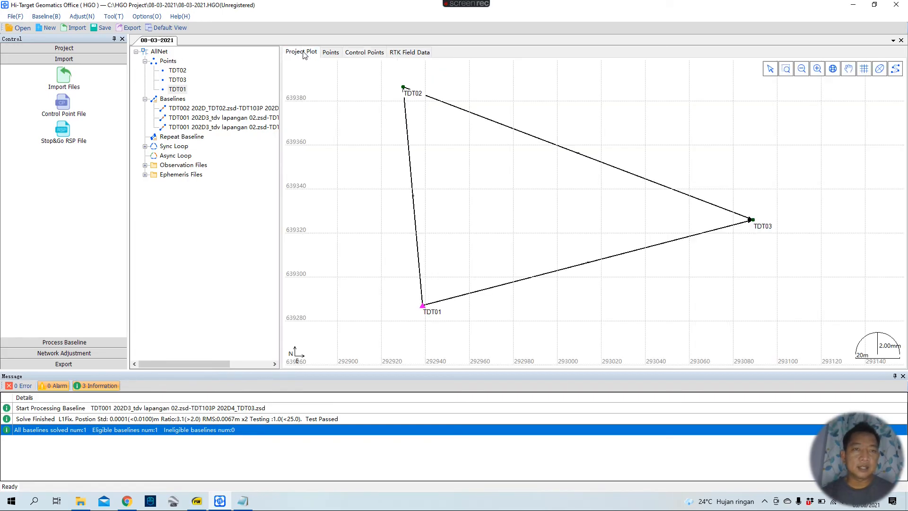
{"action": "left_click", "coordinate": [83, 16]}
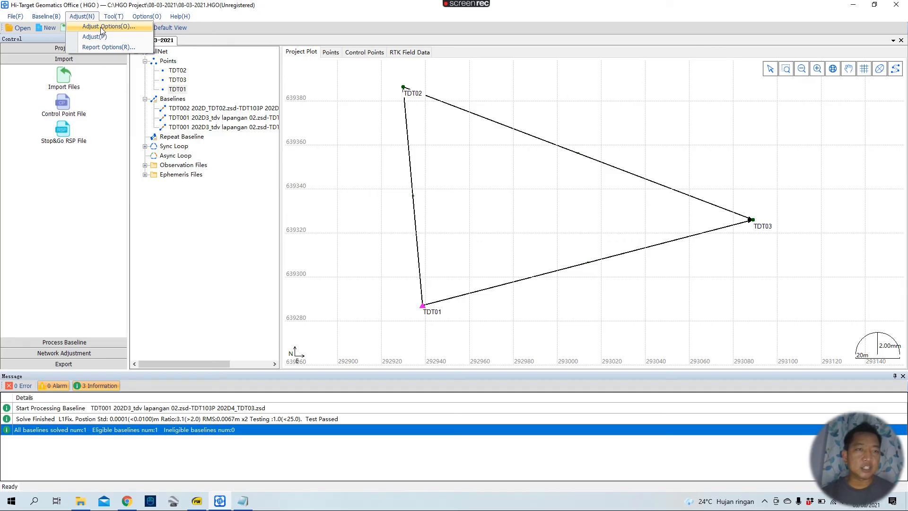
{"action": "left_click", "coordinate": [101, 27]}
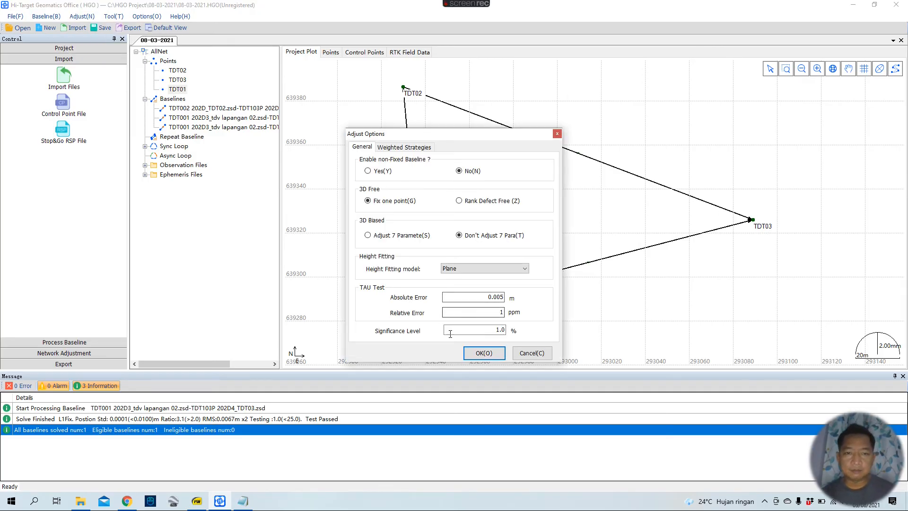
{"action": "left_click", "coordinate": [405, 150]}
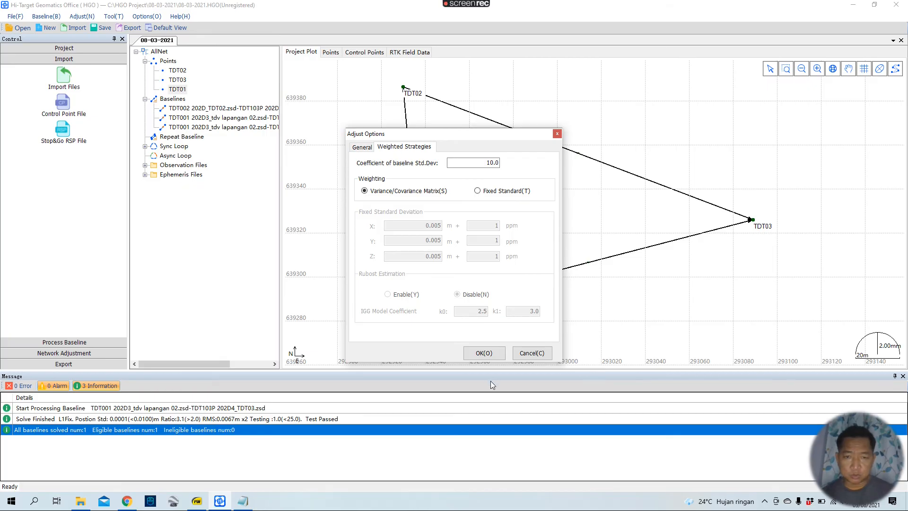
{"action": "left_click", "coordinate": [530, 352]}
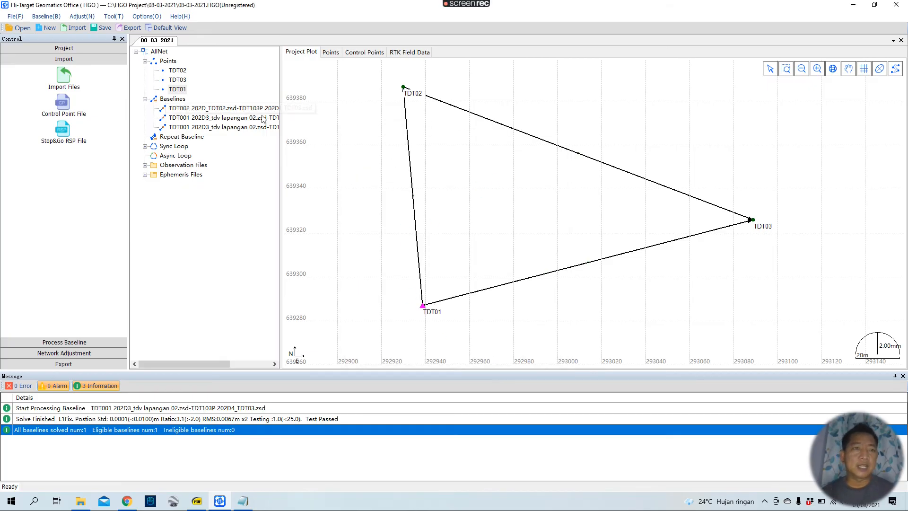
- Run the automatic network adjustment, continuing with only one horizontal control point
{"action": "left_click", "coordinate": [82, 16]}
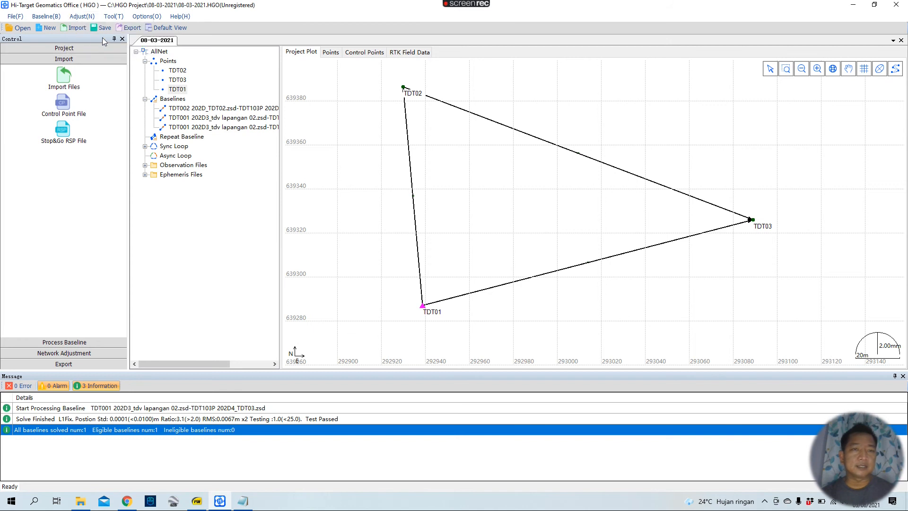
{"action": "left_click", "coordinate": [95, 37]}
{"action": "left_click", "coordinate": [528, 201]}
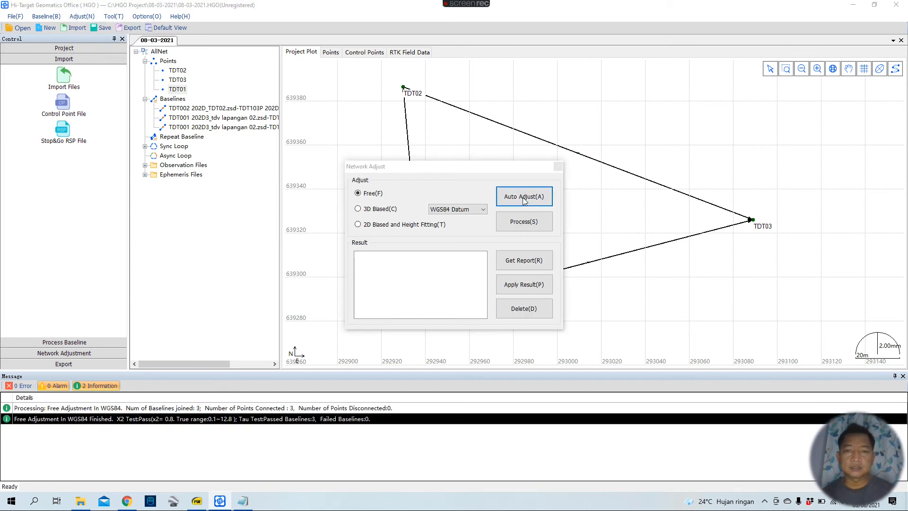
{"action": "left_click", "coordinate": [453, 283]}
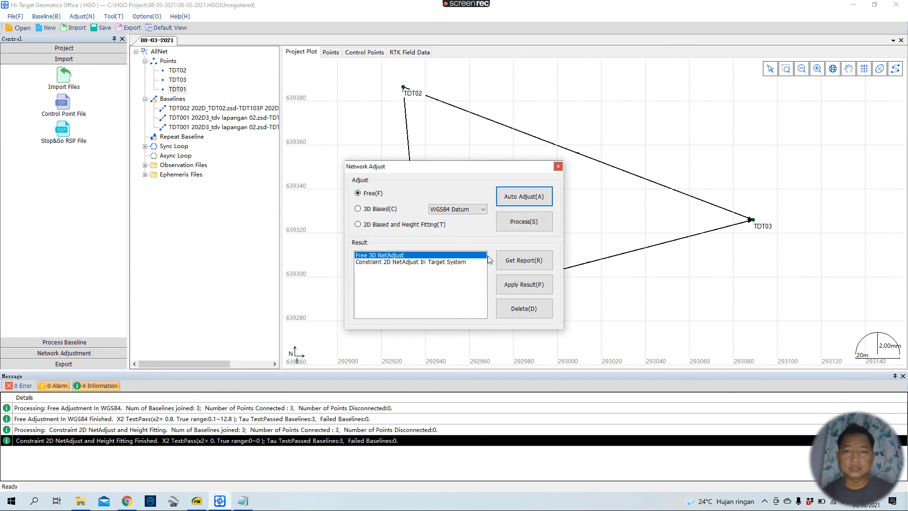
- Process the free adjustment separately and apply the Free 3D NetAdjust result
{"action": "left_click", "coordinate": [522, 225]}
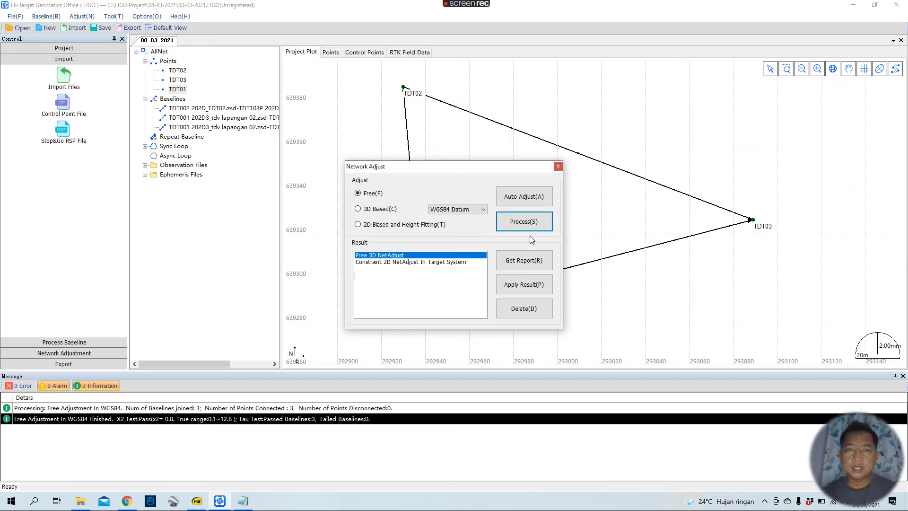
{"action": "left_click", "coordinate": [524, 288]}
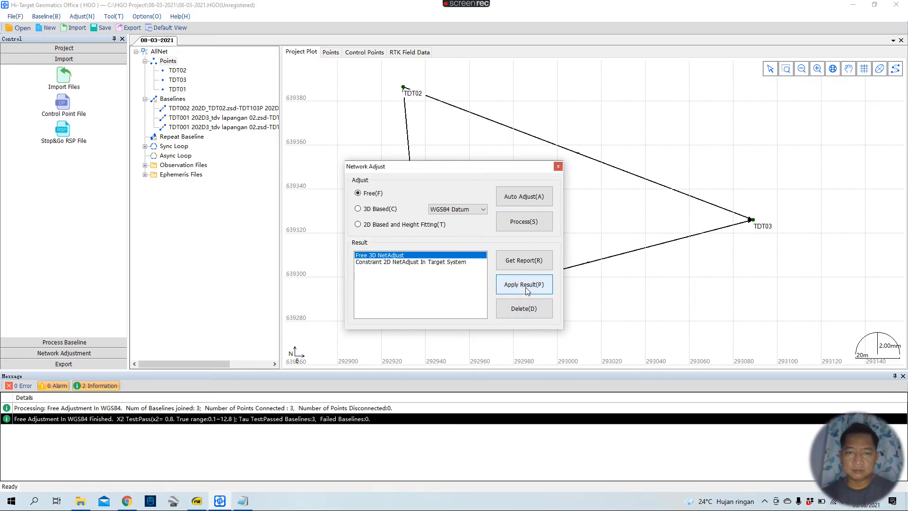
{"action": "left_click", "coordinate": [558, 166]}
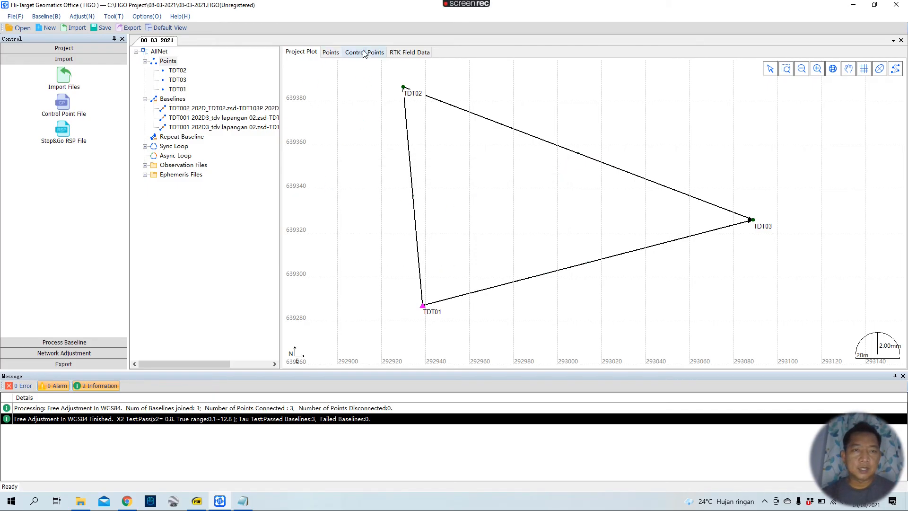
- Compare TDT01's coordinates in the points table with its fixed coordinates in the control points table
{"action": "left_click", "coordinate": [331, 53]}
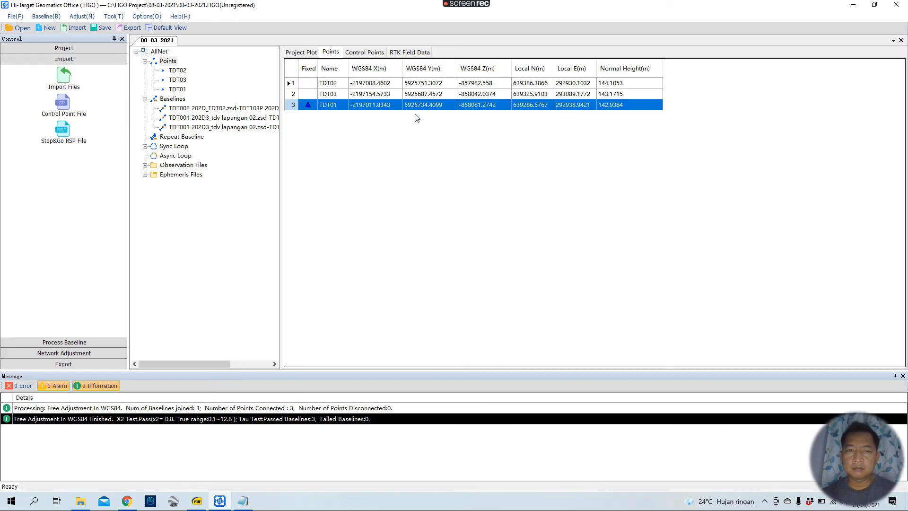
{"action": "left_click", "coordinate": [365, 52]}
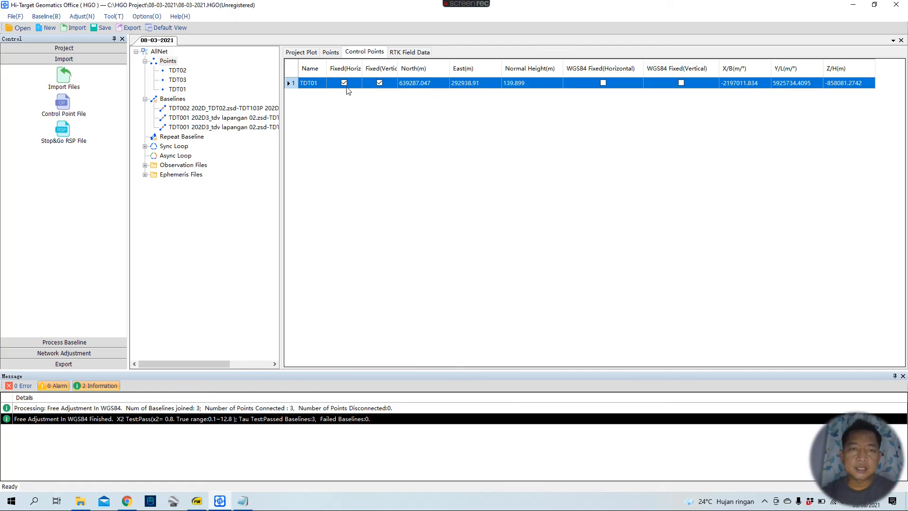
{"action": "left_click", "coordinate": [331, 53]}
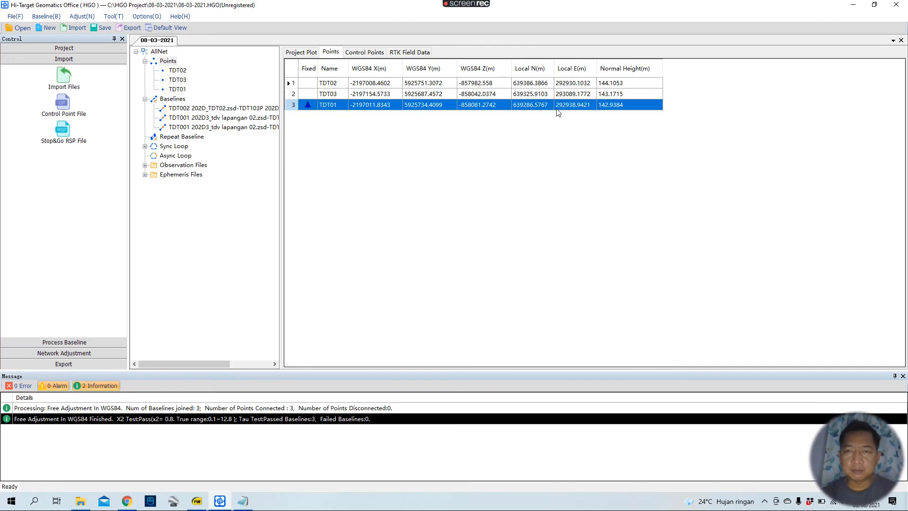
{"action": "left_click", "coordinate": [365, 53]}
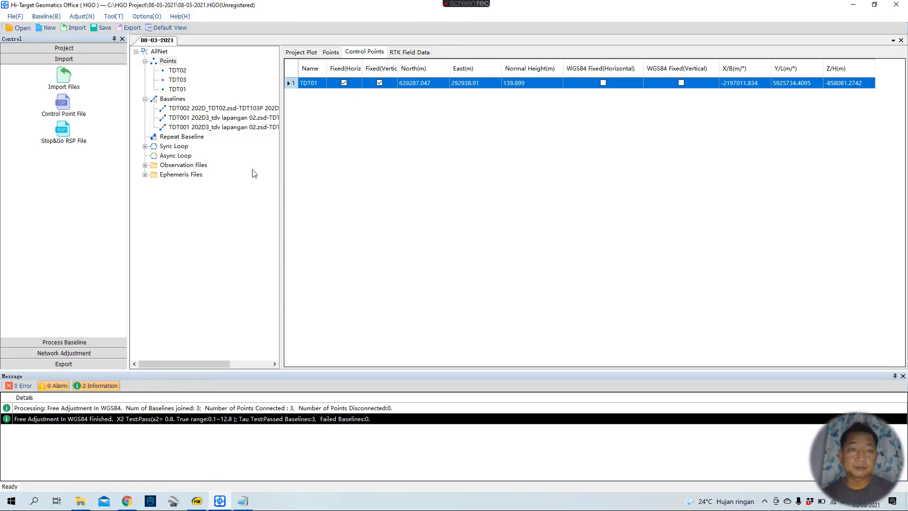
- Rerun the automatic network adjustment to obtain both the free 3D and constrained 2D results from the single control point
{"action": "left_click", "coordinate": [85, 18]}
{"action": "left_click", "coordinate": [95, 37]}
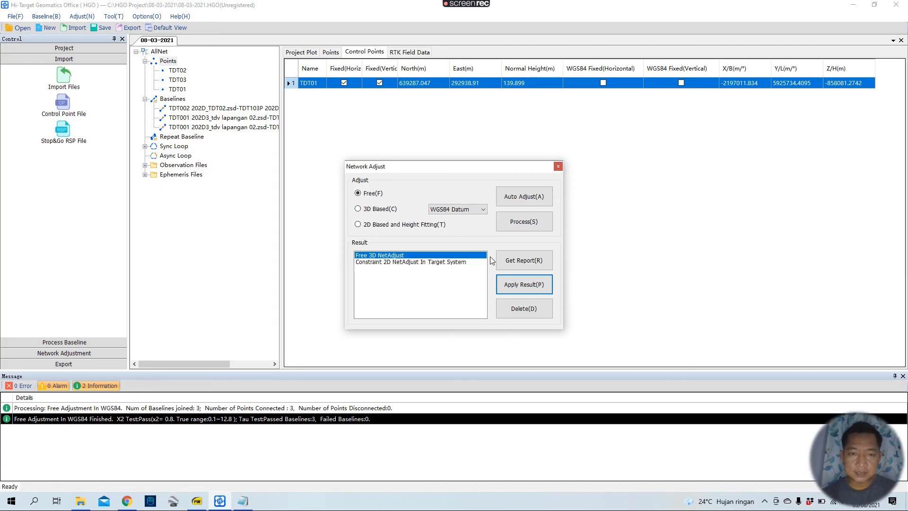
{"action": "left_click", "coordinate": [429, 263]}
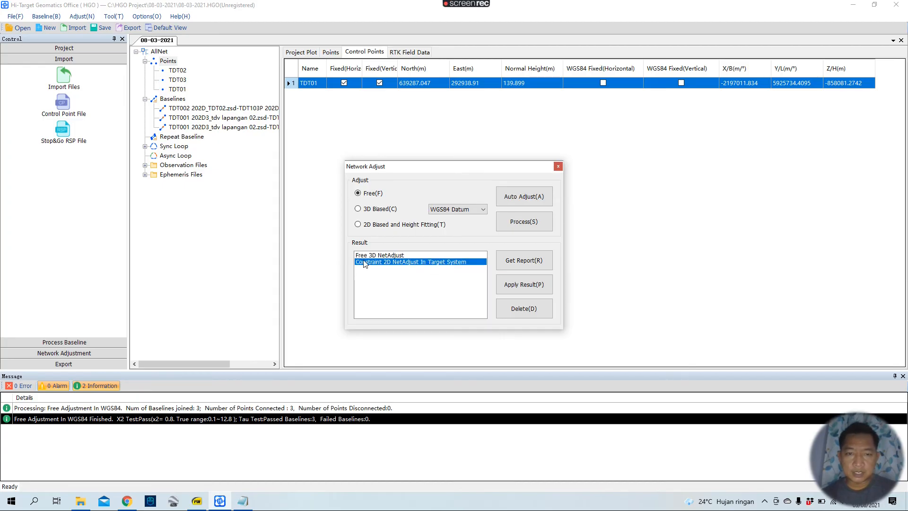
{"action": "left_click", "coordinate": [523, 218]}
{"action": "left_click", "coordinate": [526, 200]}
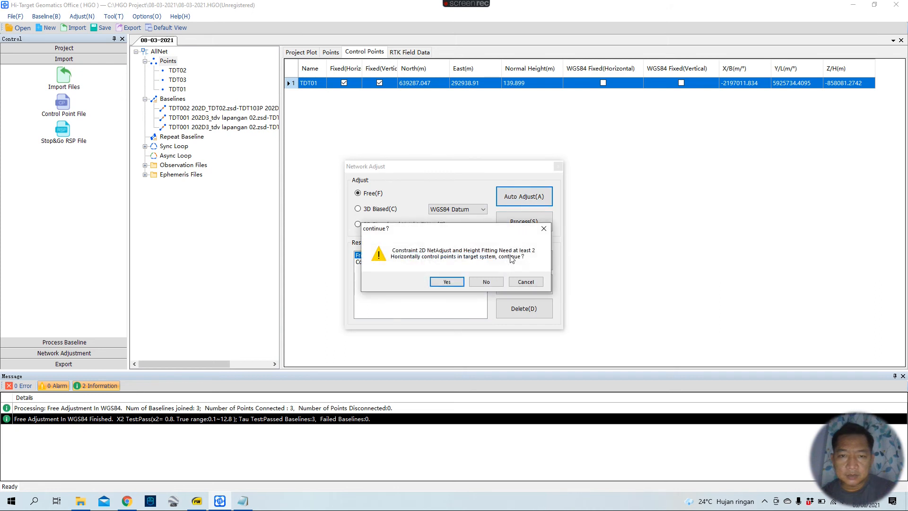
{"action": "left_click", "coordinate": [456, 283]}
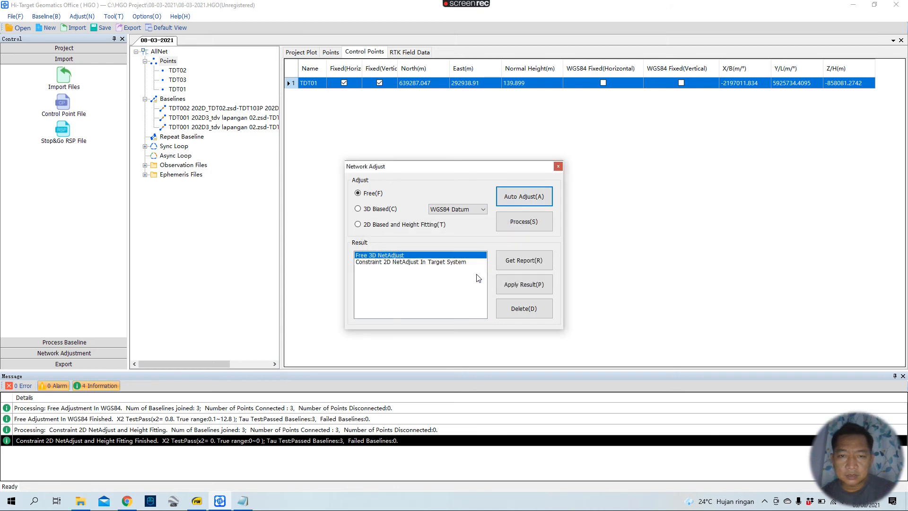
- Apply the Constraint 2D NetAdjust In Target System result, overwriting the existing datum file
{"action": "left_click", "coordinate": [463, 263]}
{"action": "left_click", "coordinate": [525, 287]}
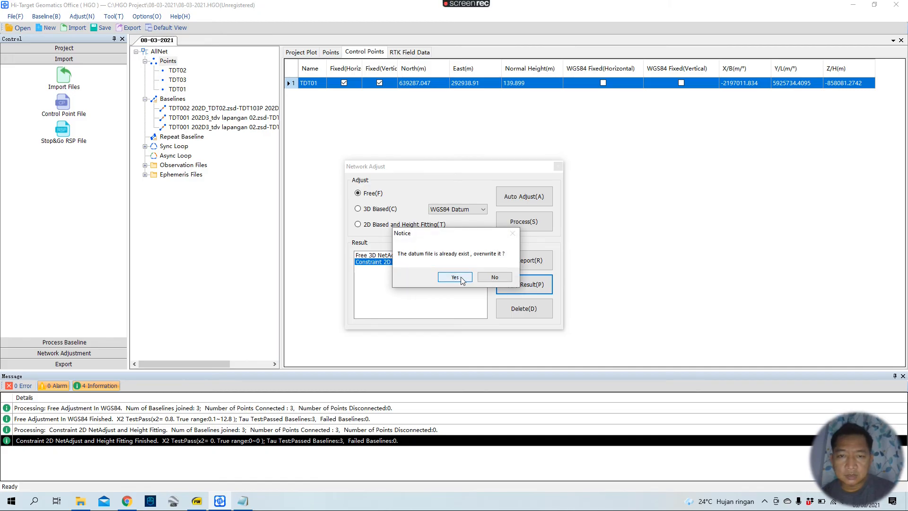
{"action": "left_click", "coordinate": [455, 278]}
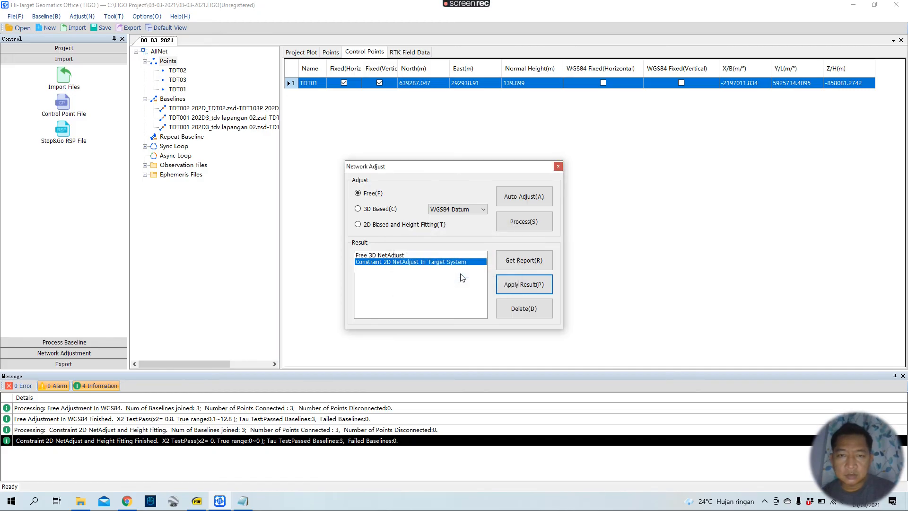
{"action": "left_click", "coordinate": [559, 167]}
- Review the adjusted local coordinates of TDT01, TDT02 and TDT03 in the points table and recheck the list of adjustment results
{"action": "left_click", "coordinate": [332, 53]}
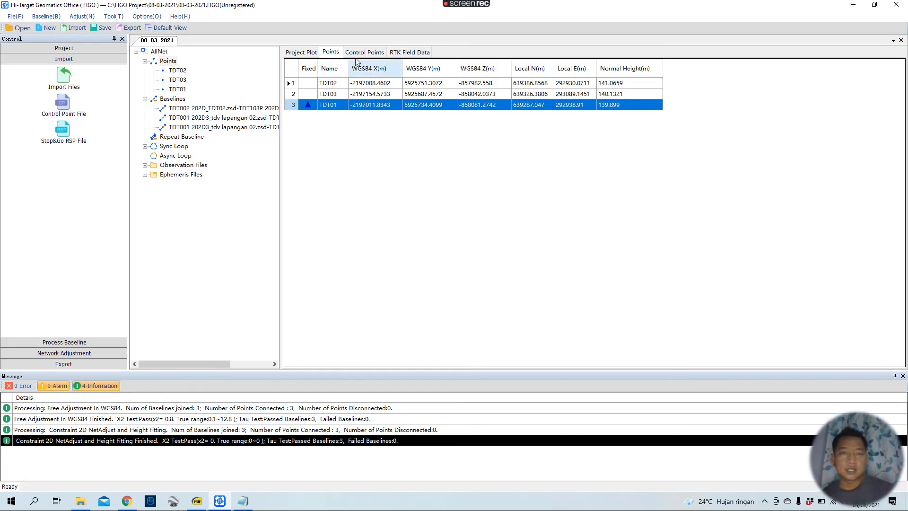
{"action": "left_click", "coordinate": [85, 17]}
{"action": "left_click", "coordinate": [95, 36]}
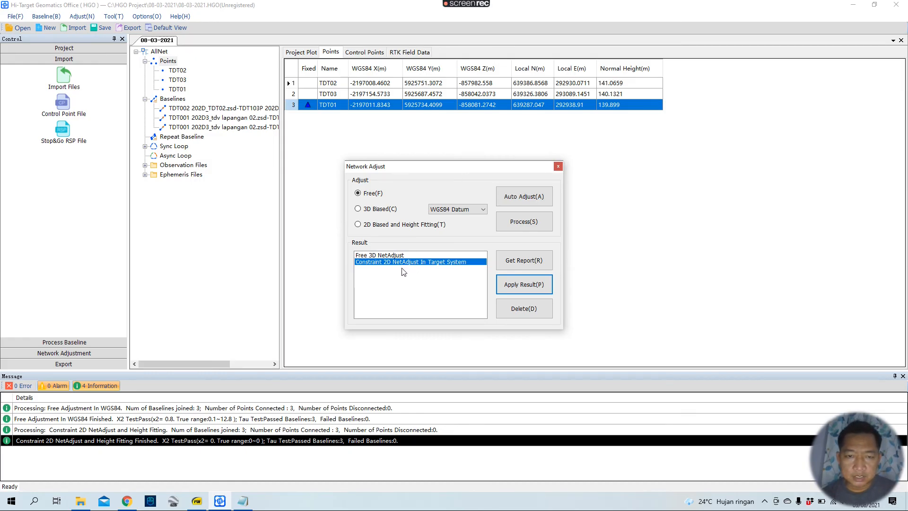
{"action": "left_click", "coordinate": [559, 167]}
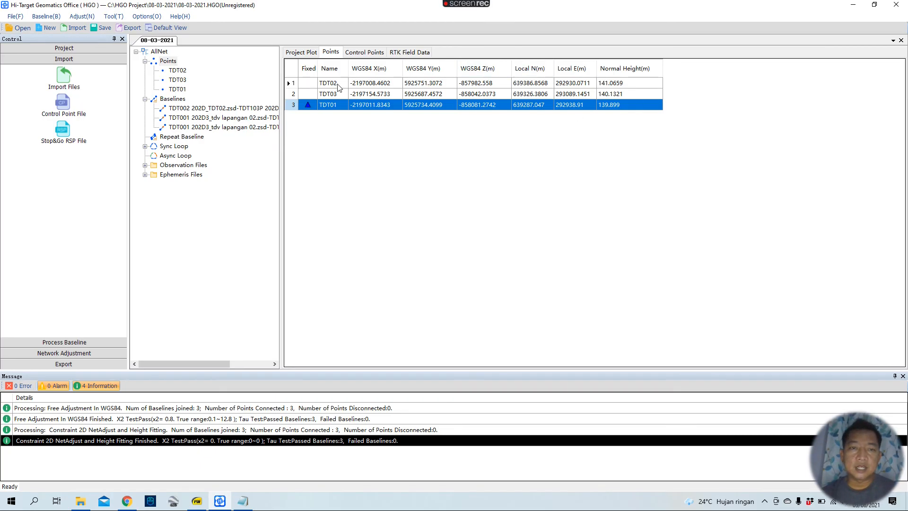
{"action": "left_click", "coordinate": [541, 87]}
{"action": "left_click", "coordinate": [583, 93]}
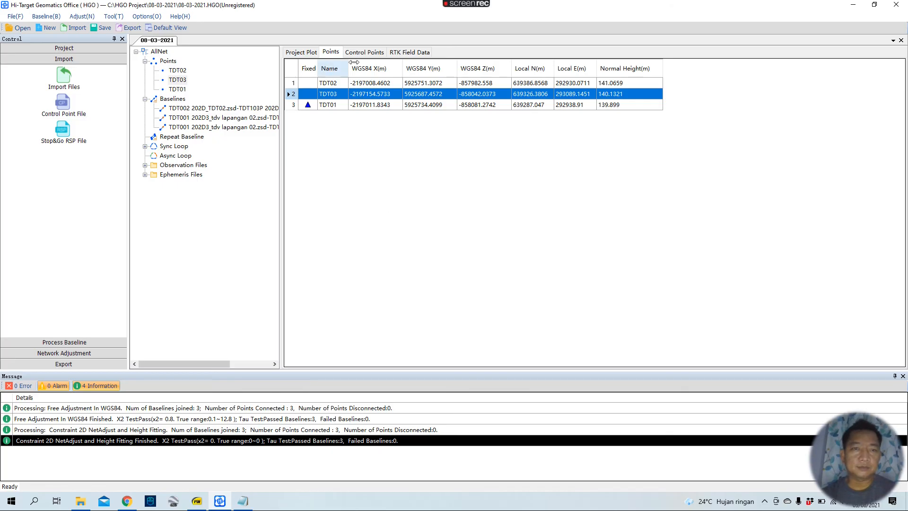
- Save the project and examine the Star Report's satellite number and PDOP charts, ephemeris options and text output
{"action": "left_click", "coordinate": [106, 27]}
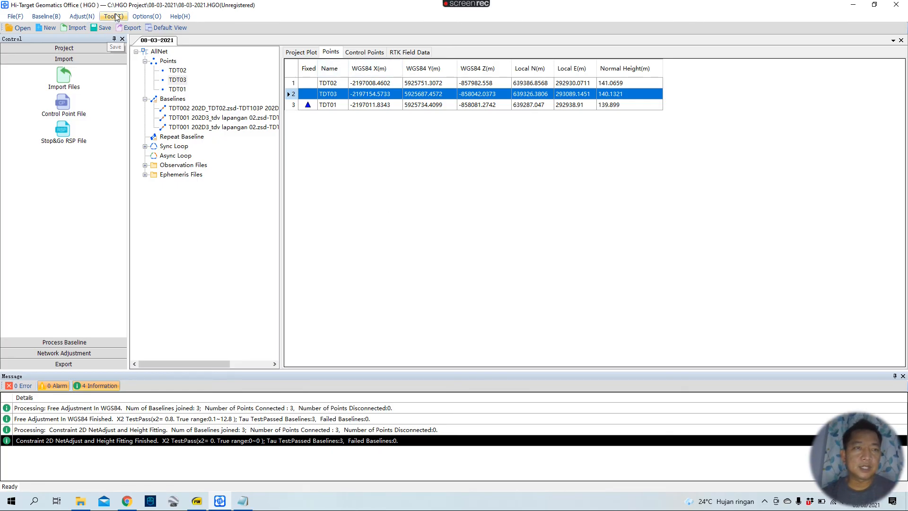
{"action": "left_click", "coordinate": [115, 16]}
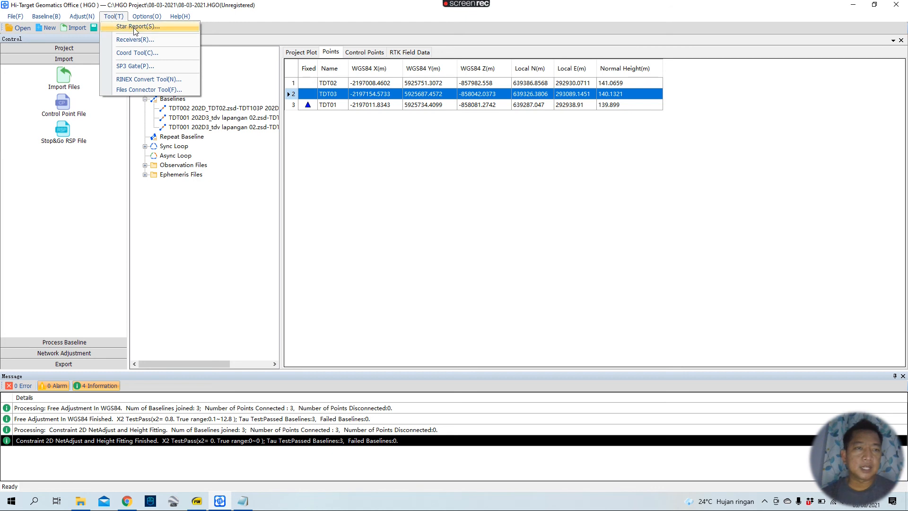
{"action": "left_click", "coordinate": [126, 26]}
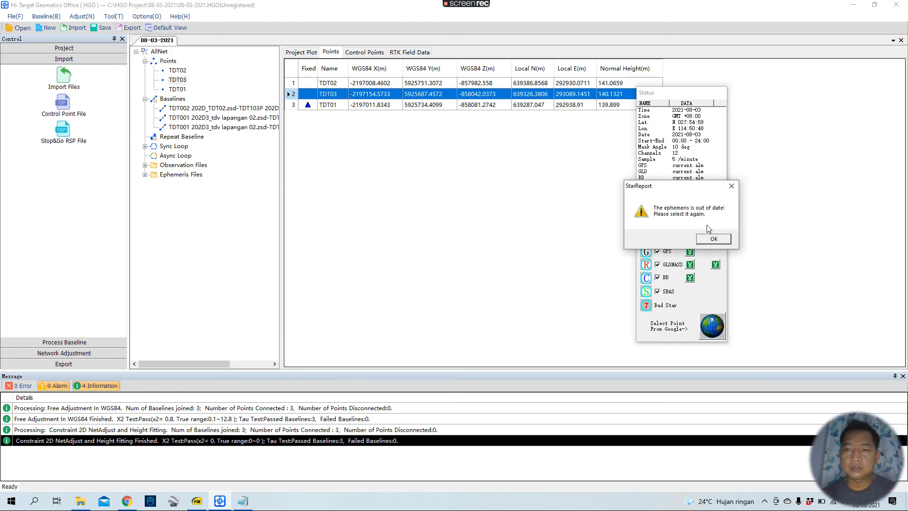
{"action": "left_click", "coordinate": [713, 239]}
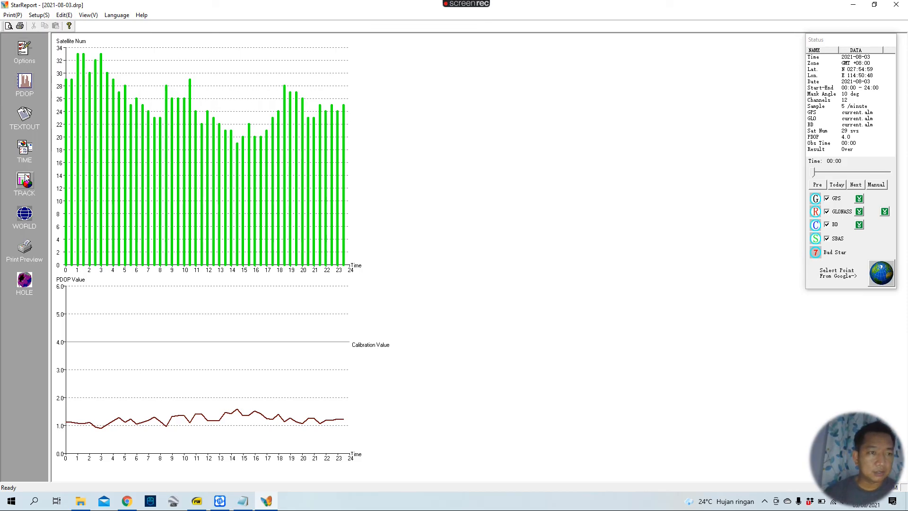
{"action": "left_click", "coordinate": [24, 50]}
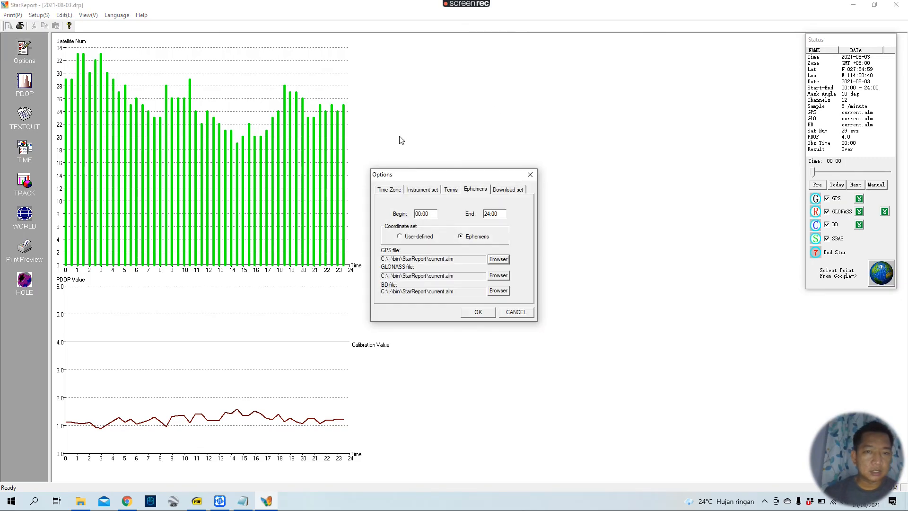
{"action": "left_click", "coordinate": [531, 175]}
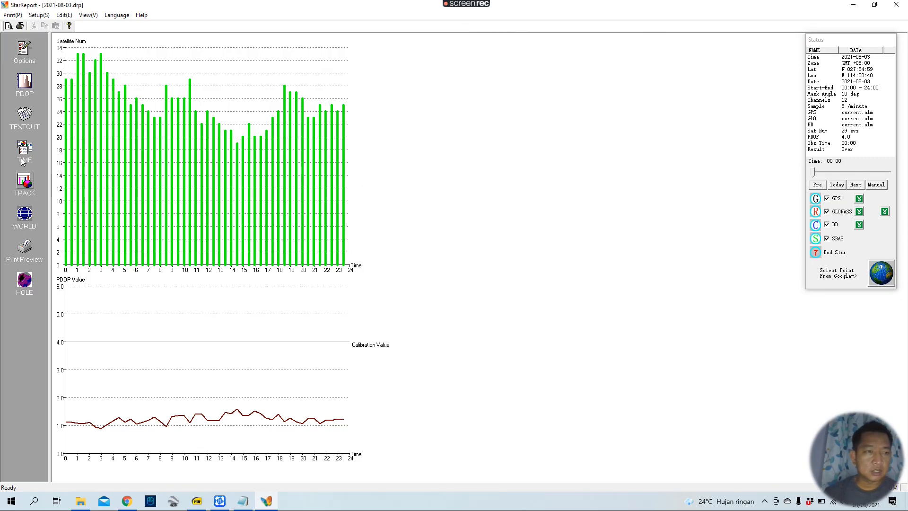
{"action": "left_click", "coordinate": [26, 116]}
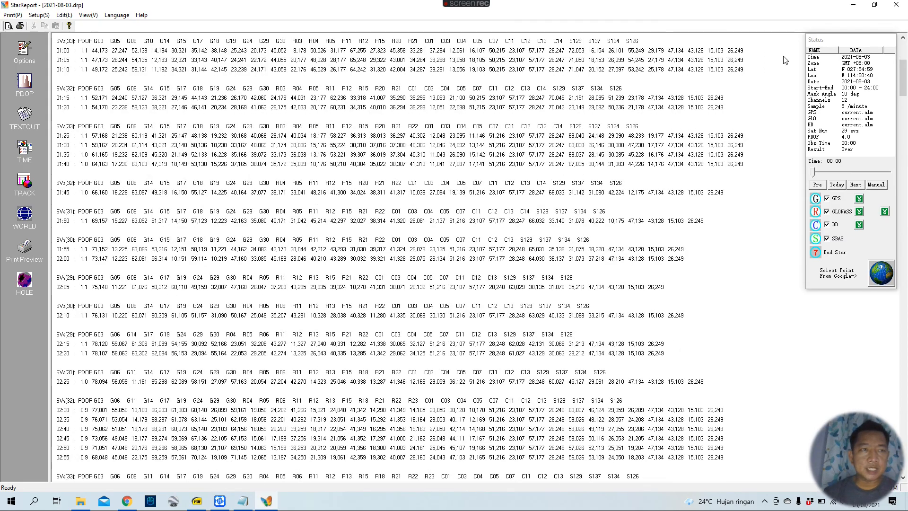
{"action": "left_click", "coordinate": [901, 6]}
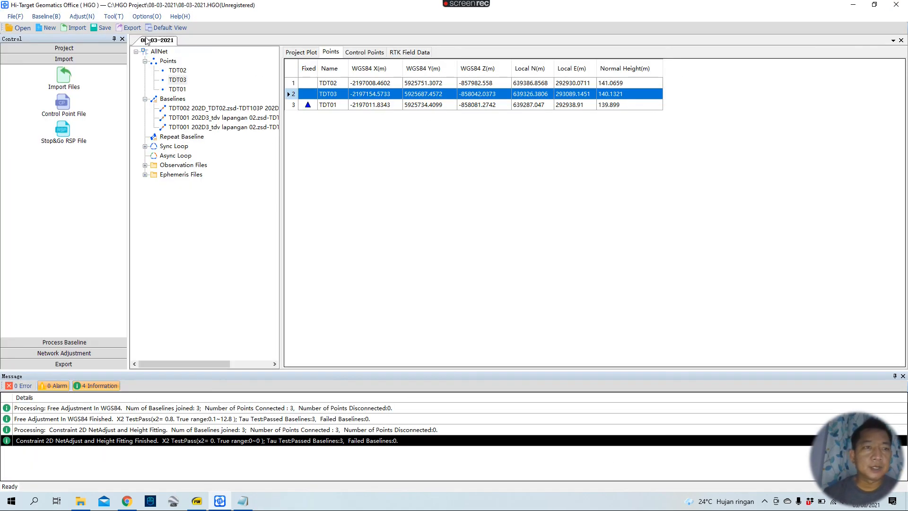
{"action": "left_click", "coordinate": [112, 17]}
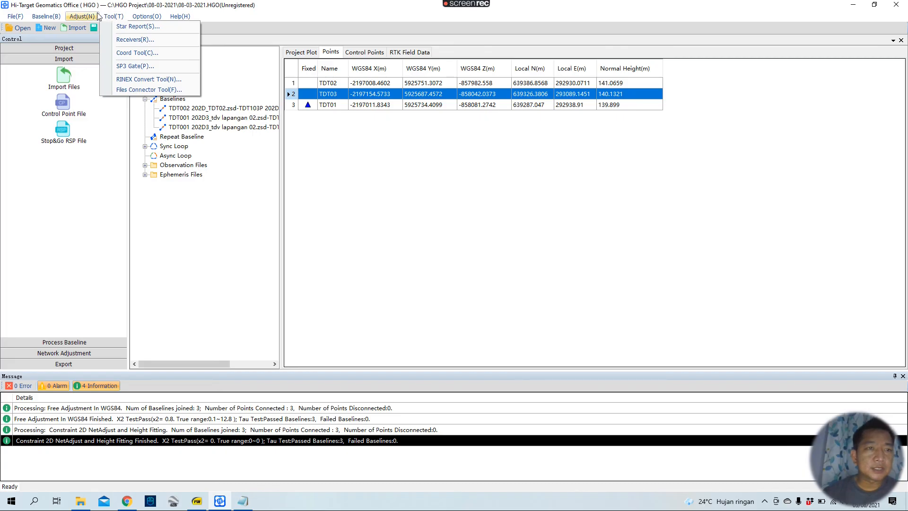
{"action": "mouse_move", "coordinate": [84, 16]}
{"action": "mouse_move", "coordinate": [115, 18]}
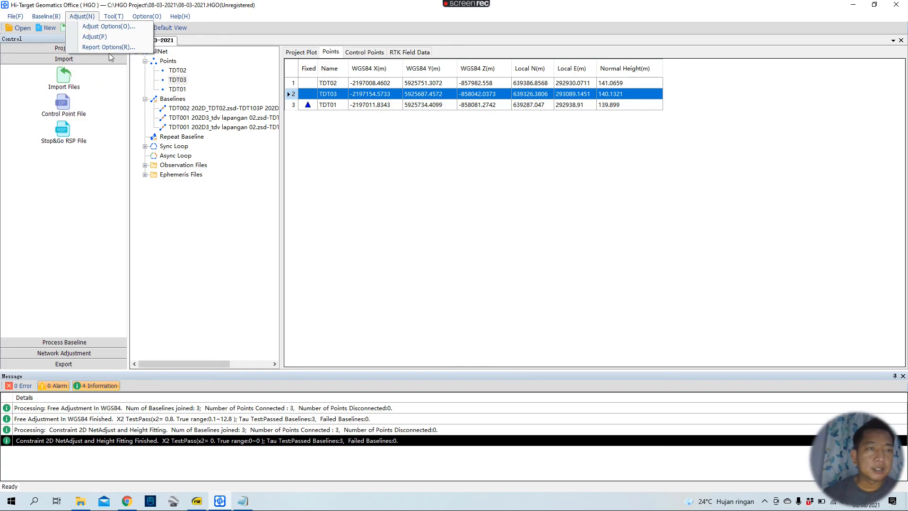
{"action": "mouse_move", "coordinate": [54, 18]}
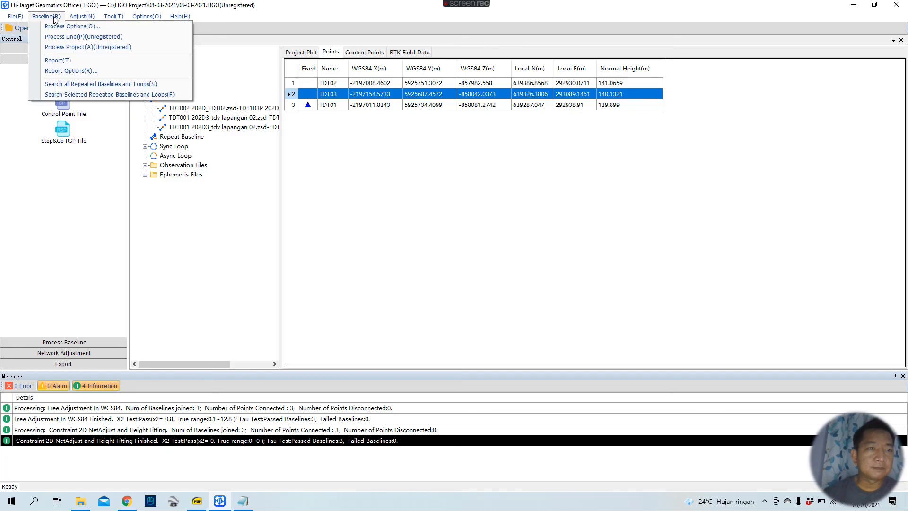
{"action": "left_click", "coordinate": [399, 195]}
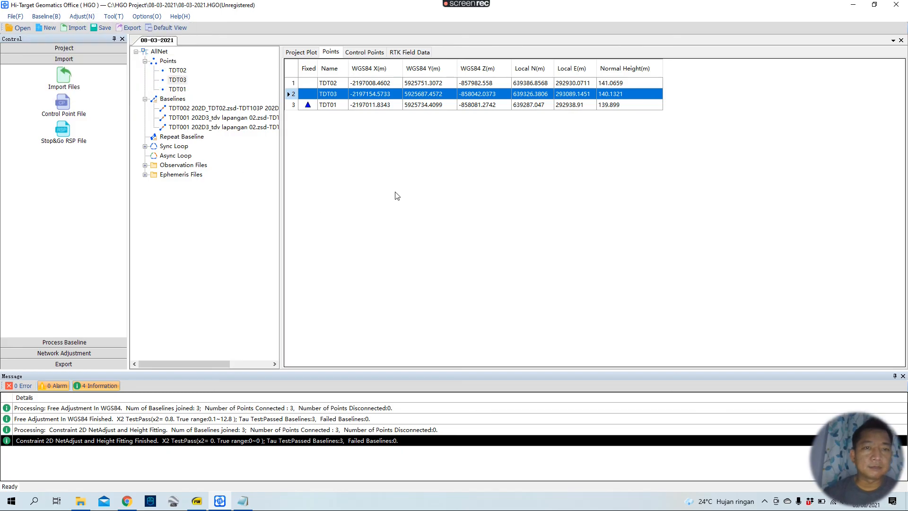
- Select all three baselines in the project plot and search them for repeated baselines and loops with 3 lines minimum and maximum
{"action": "left_click", "coordinate": [301, 53]}
{"action": "mouse_move", "coordinate": [650, 96]}
{"action": "left_mouse_down"}
{"action": "mouse_move", "coordinate": [466, 284]}
{"action": "mouse_move", "coordinate": [416, 284]}
{"action": "left_mouse_up"}
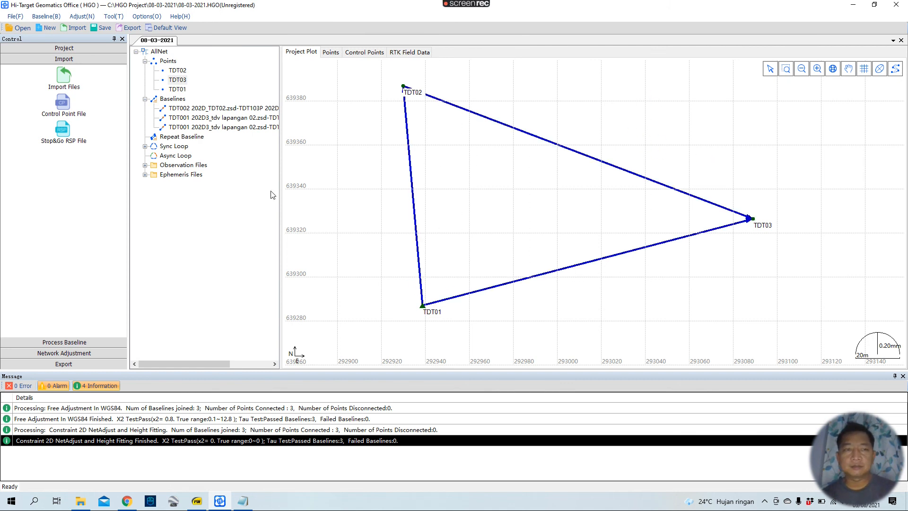
{"action": "left_click", "coordinate": [57, 18]}
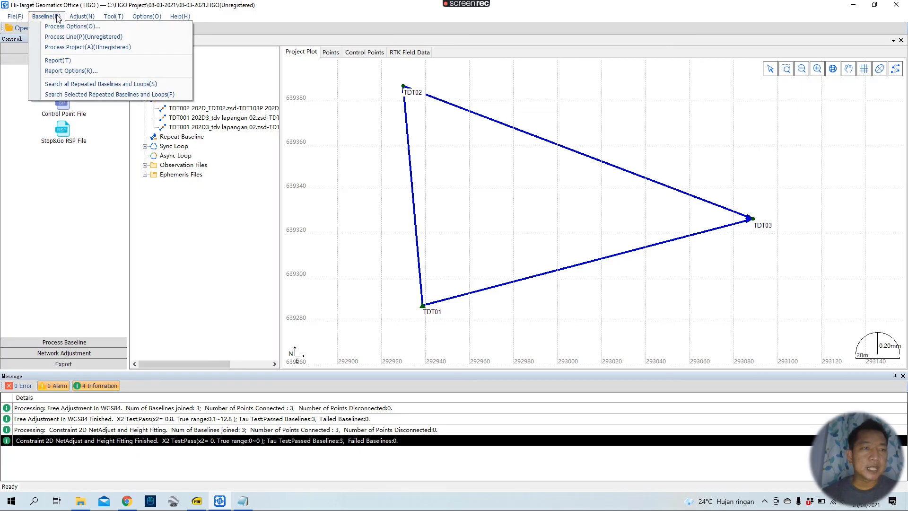
{"action": "left_click", "coordinate": [122, 95]}
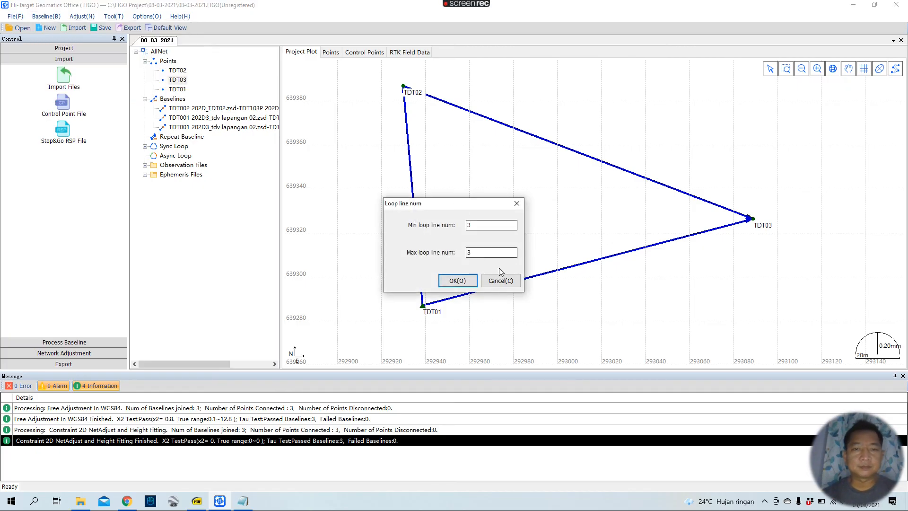
{"action": "left_click", "coordinate": [462, 283]}
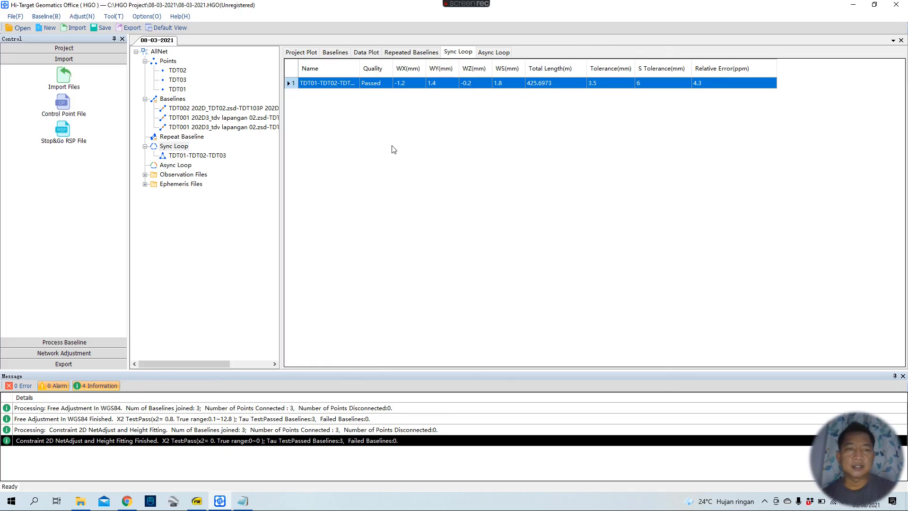
- Expand the observation files and inspect the TDT01, TDT03 and TDT02 entries in the project tree
{"action": "left_click", "coordinate": [145, 175]}
{"action": "left_click", "coordinate": [194, 184]}
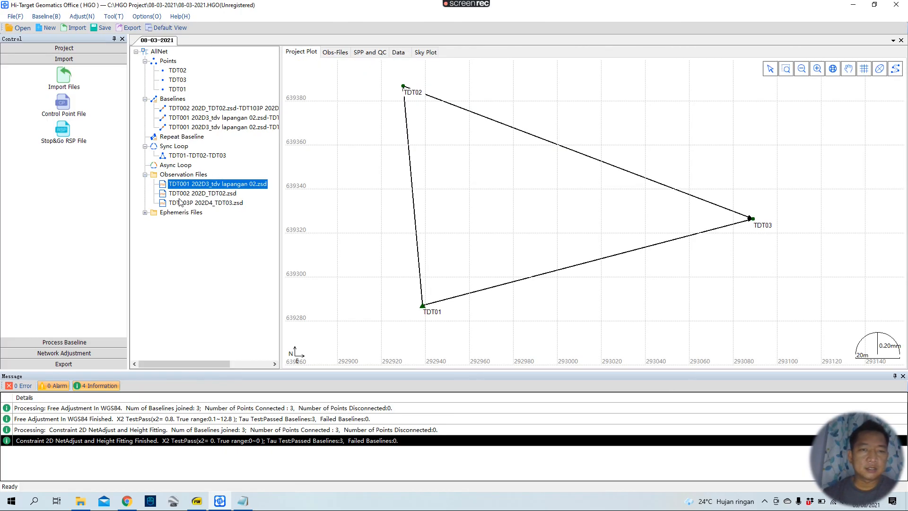
{"action": "left_click", "coordinate": [180, 203]}
{"action": "left_click", "coordinate": [185, 194]}
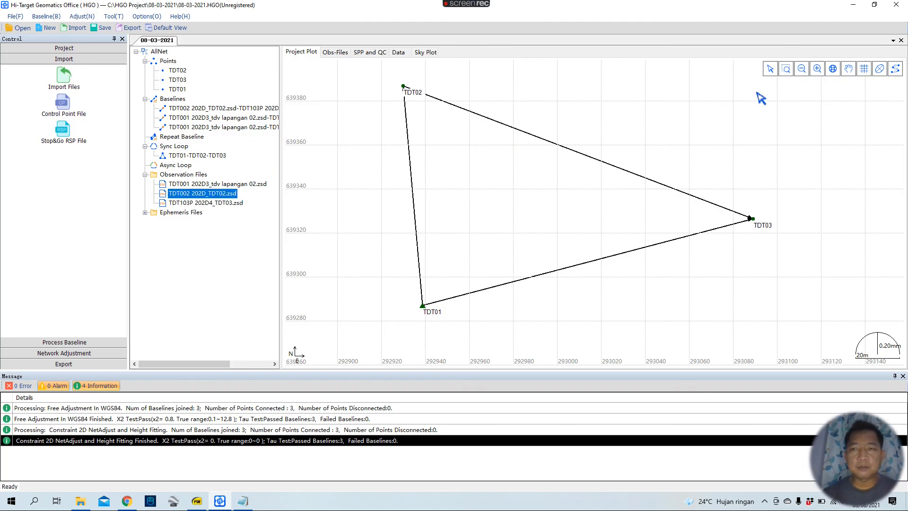
{"action": "left_click", "coordinate": [114, 17]}
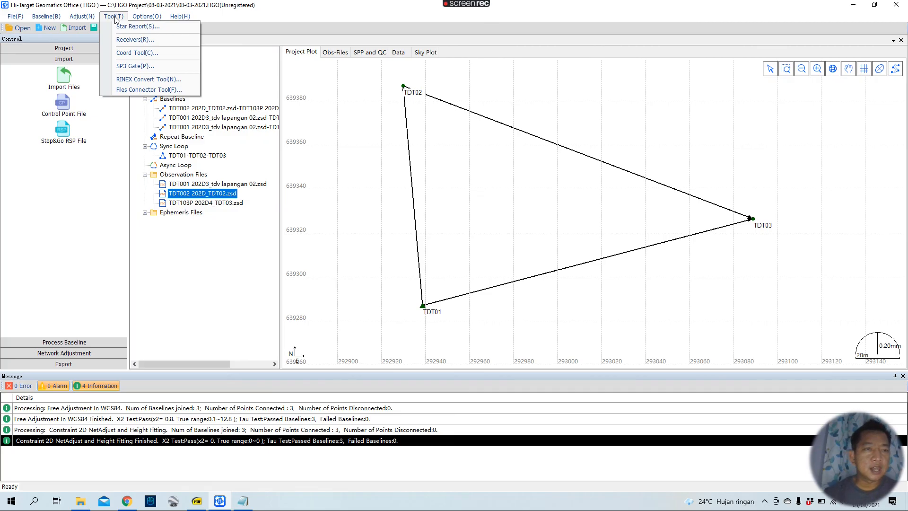
{"action": "left_click", "coordinate": [47, 21]}
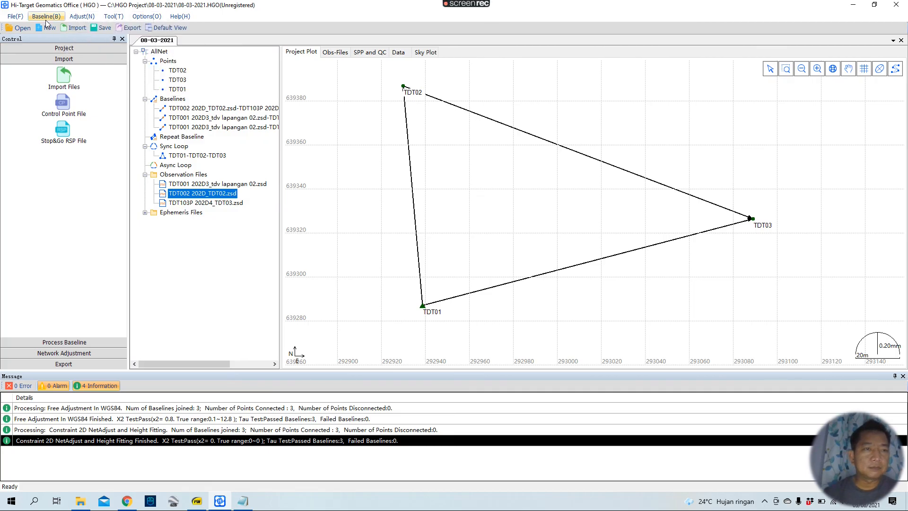
- Generate the baseline processing report for all three baselines of the triangle selected in the project plot
{"action": "left_click", "coordinate": [46, 19]}
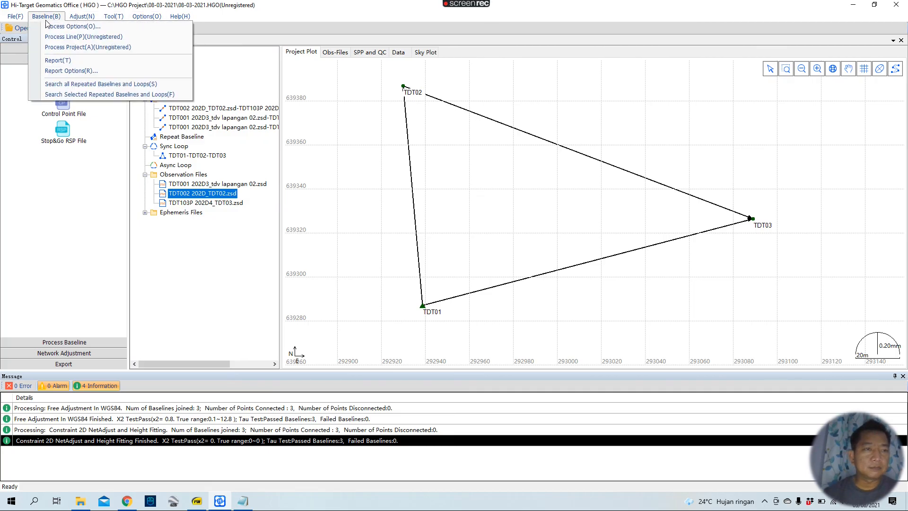
{"action": "left_click", "coordinate": [81, 60]}
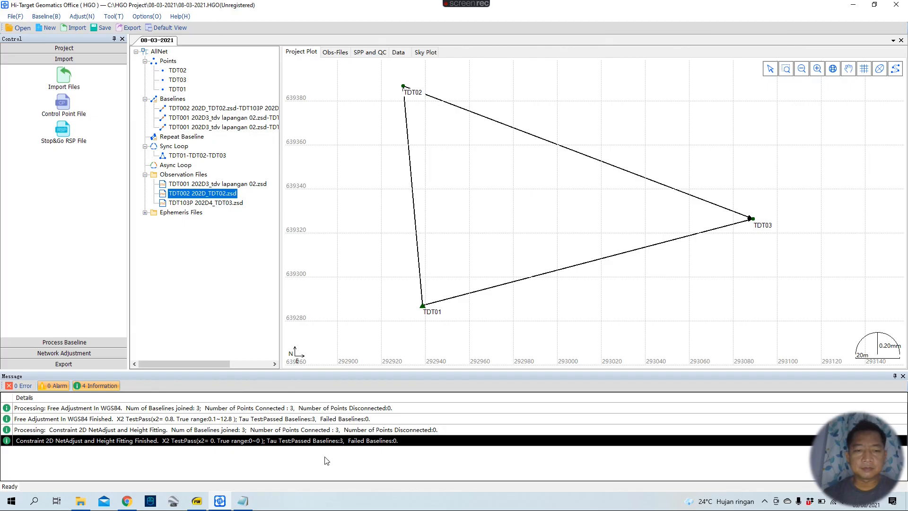
{"action": "left_click_drag", "start_coordinate": [661, 152], "coordinate": [418, 266]}
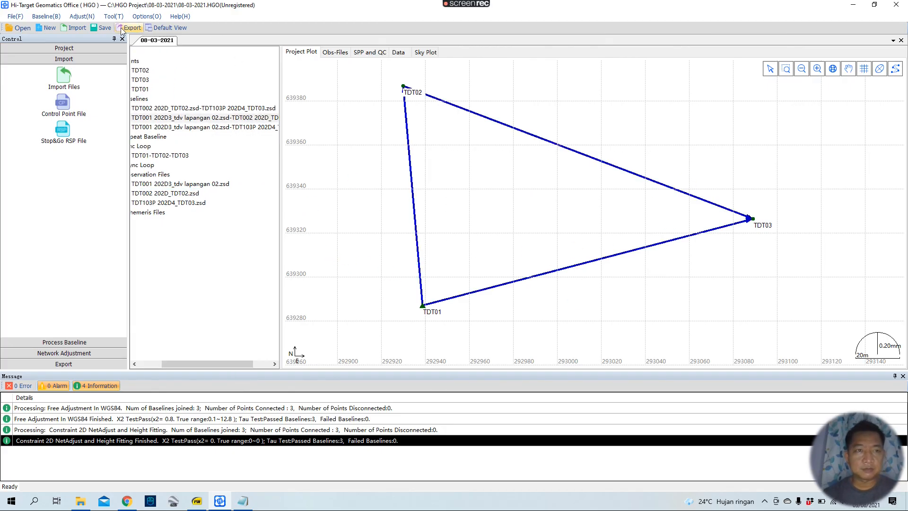
{"action": "left_click", "coordinate": [46, 16]}
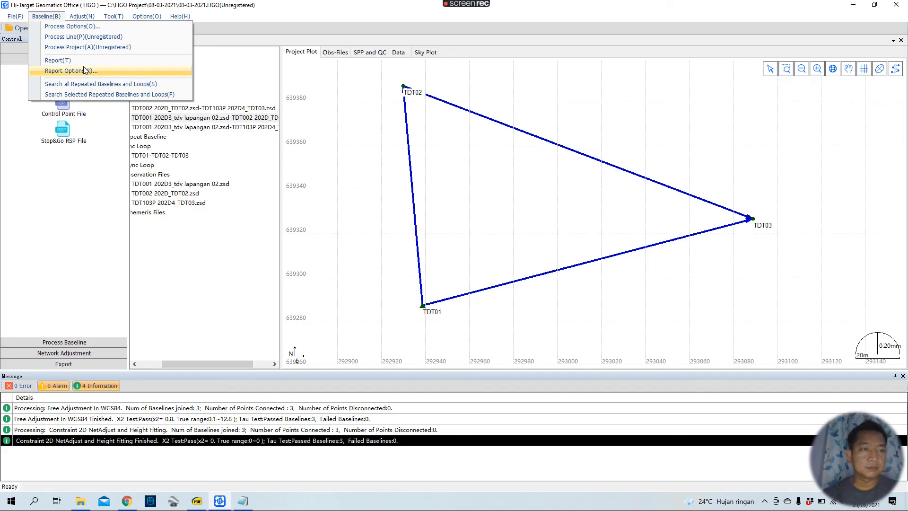
{"action": "mouse_move", "coordinate": [79, 17]}
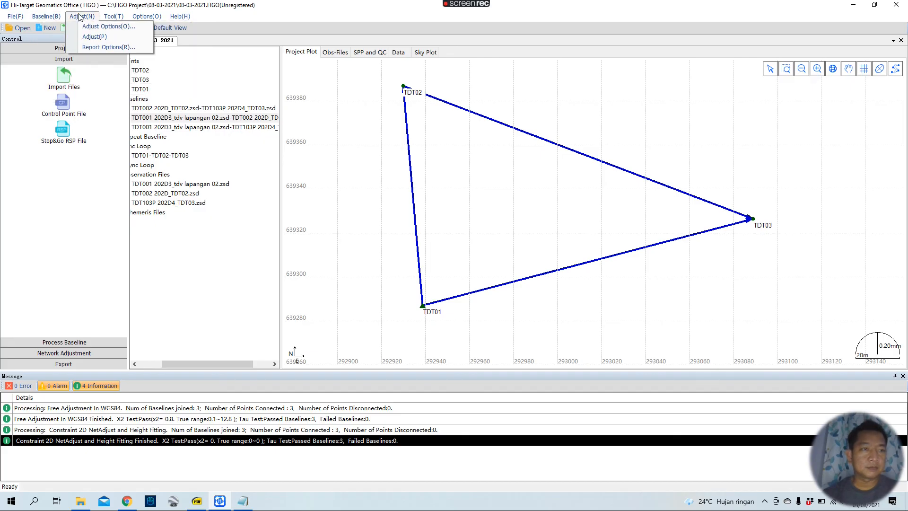
{"action": "left_click", "coordinate": [110, 48]}
{"action": "left_click", "coordinate": [222, 293]}
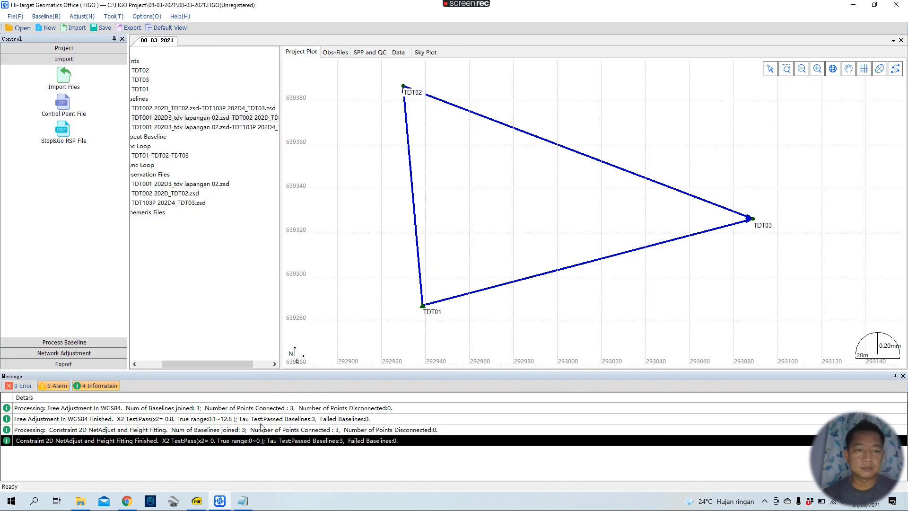
{"action": "left_click", "coordinate": [56, 18]}
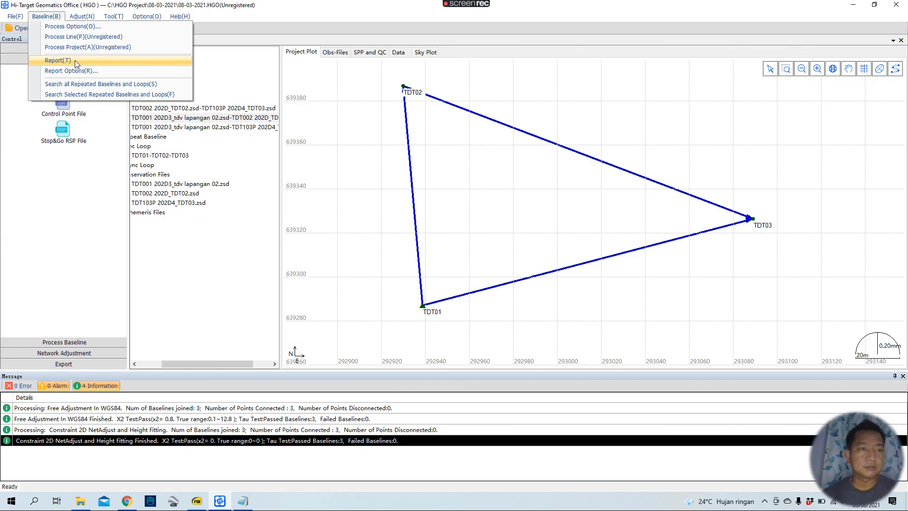
{"action": "left_click", "coordinate": [74, 61]}
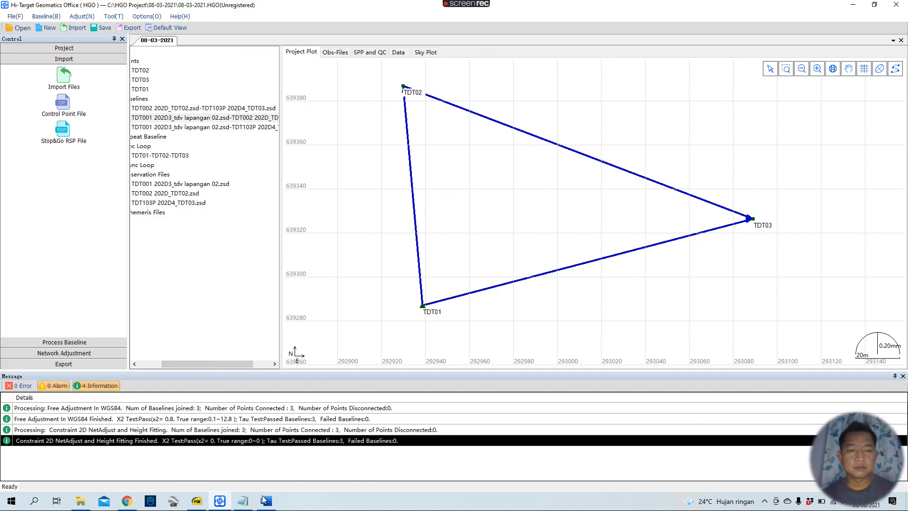
- Switch to Word, review the TDT01 to TDT03 baseline report from reference data to baseline solutions, and return to HGO
{"action": "left_click", "coordinate": [267, 502]}
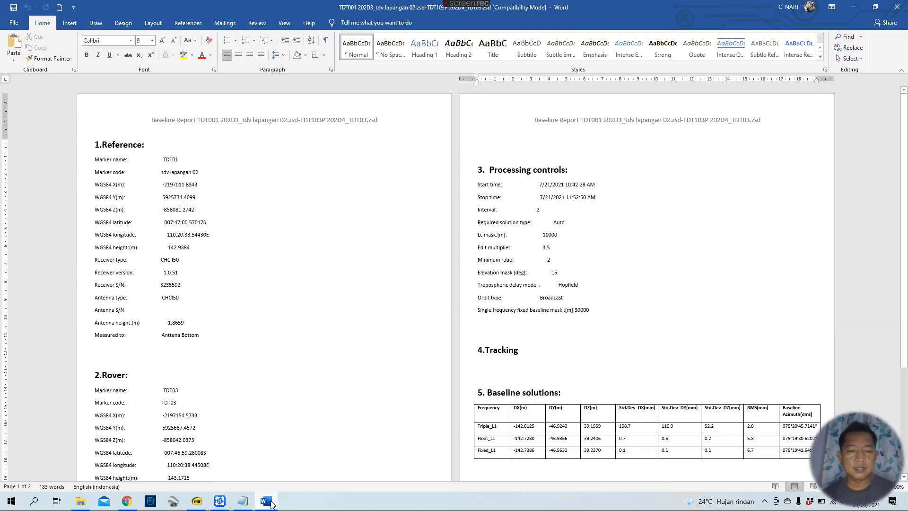
{"action": "scroll", "coordinate": [176, 268], "scroll_direction": "down", "scroll_amount": 5}
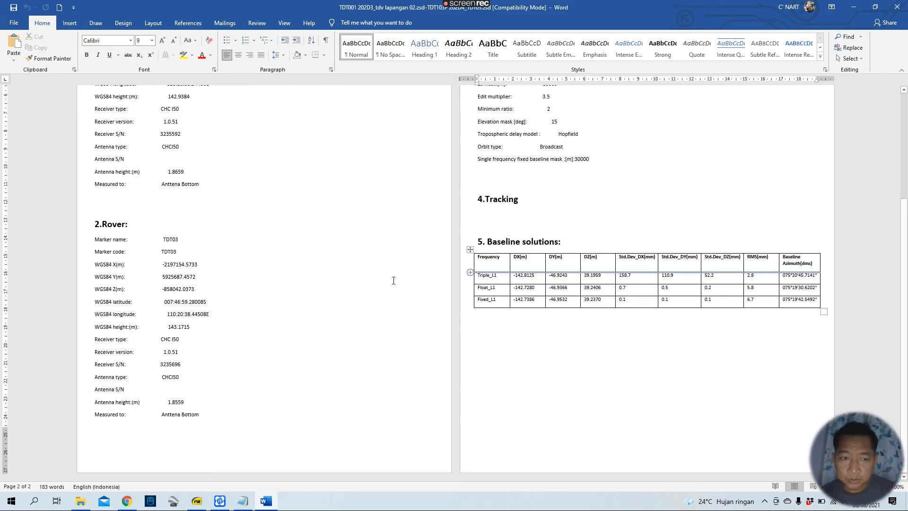
{"action": "scroll", "coordinate": [219, 288], "scroll_direction": "up", "scroll_amount": 4}
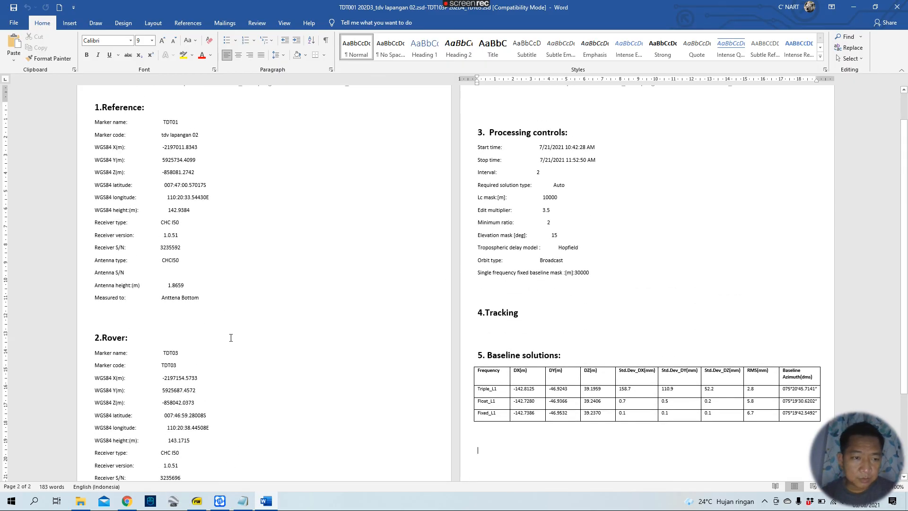
{"action": "scroll", "coordinate": [230, 334], "scroll_direction": "up", "scroll_amount": 2}
{"action": "scroll", "coordinate": [392, 280], "scroll_direction": "down", "scroll_amount": 2}
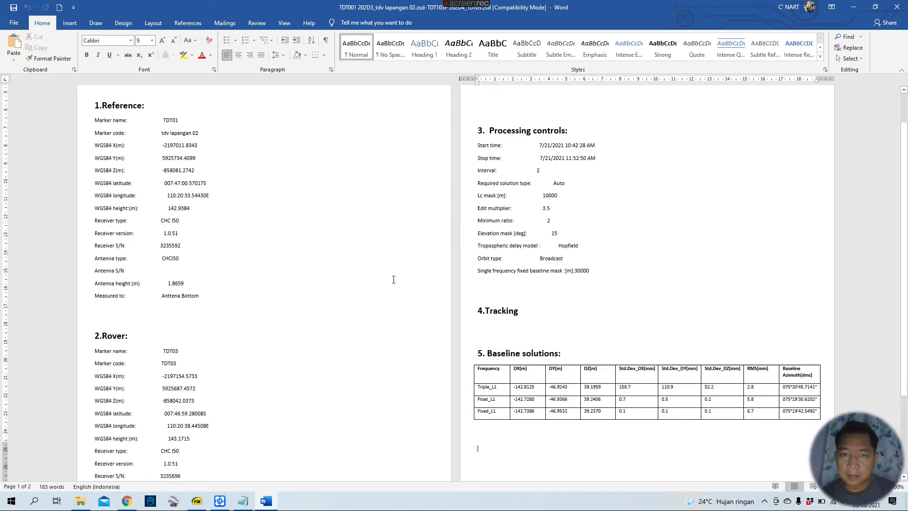
{"action": "scroll", "coordinate": [394, 280], "scroll_direction": "down", "scroll_amount": 4}
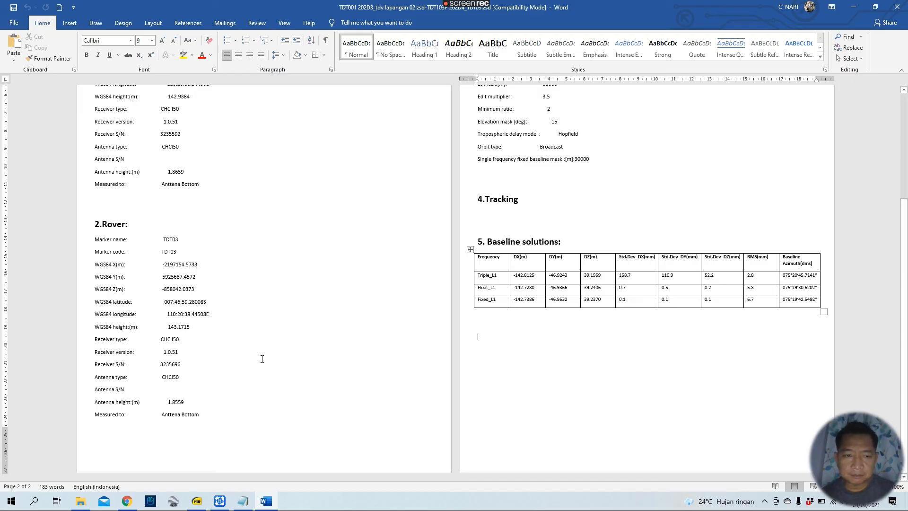
{"action": "scroll", "coordinate": [254, 348], "scroll_direction": "up", "scroll_amount": 5}
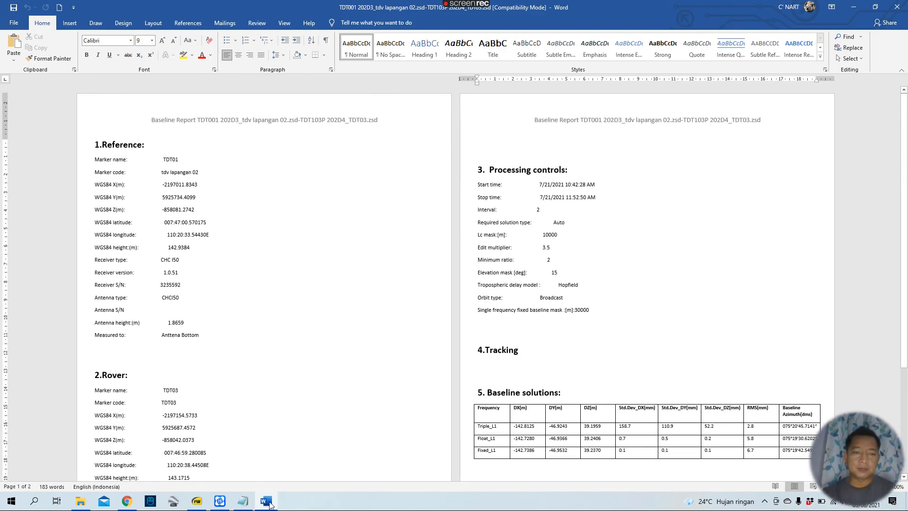
{"action": "left_click", "coordinate": [226, 506]}
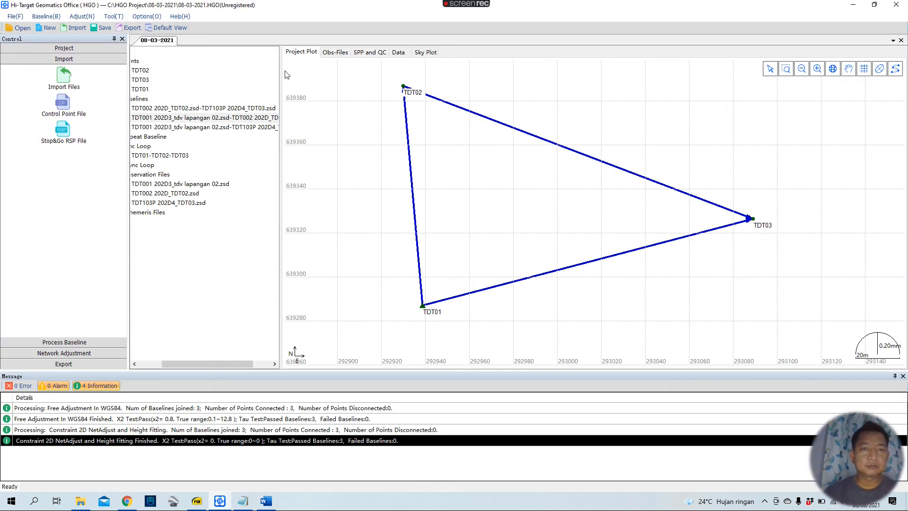
- Check the output items and report format in the network adjustment report options, and close them without changes
{"action": "left_click_drag", "start_coordinate": [182, 365], "coordinate": [159, 365]}
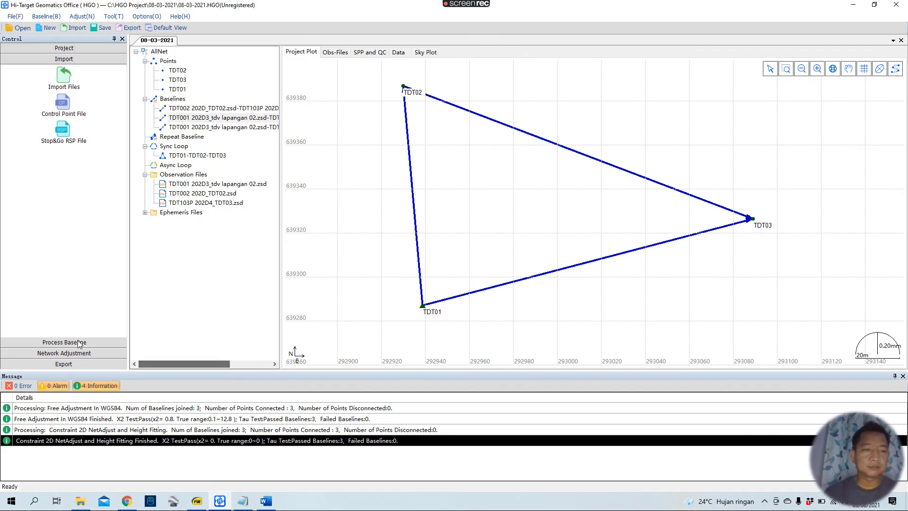
{"action": "left_click", "coordinate": [65, 354]}
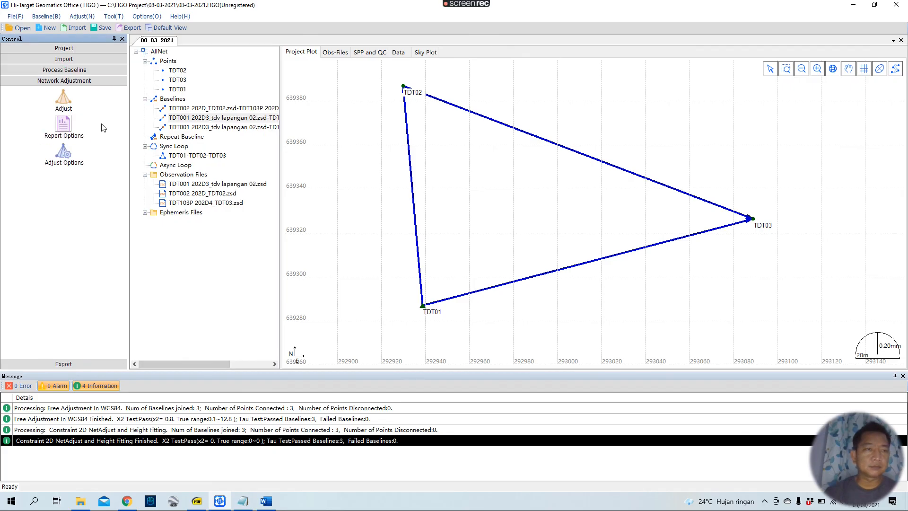
{"action": "left_click", "coordinate": [109, 18]}
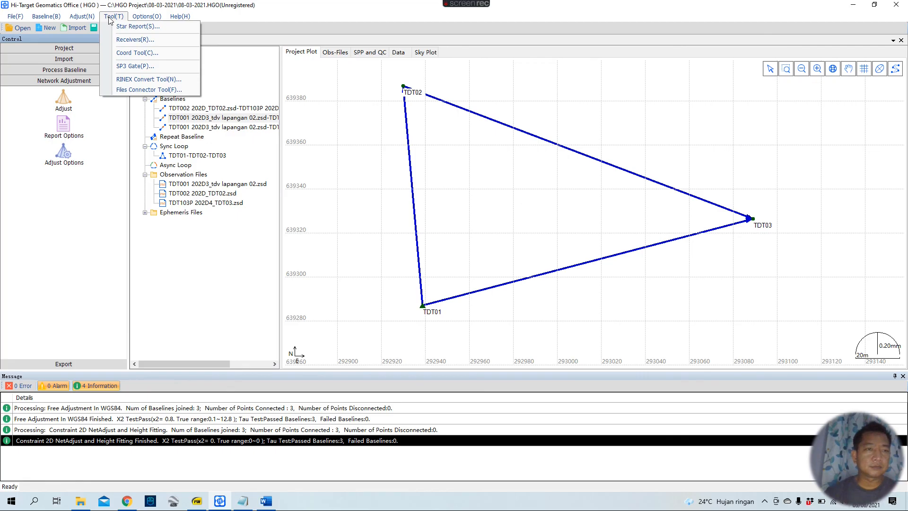
{"action": "mouse_move", "coordinate": [92, 21]}
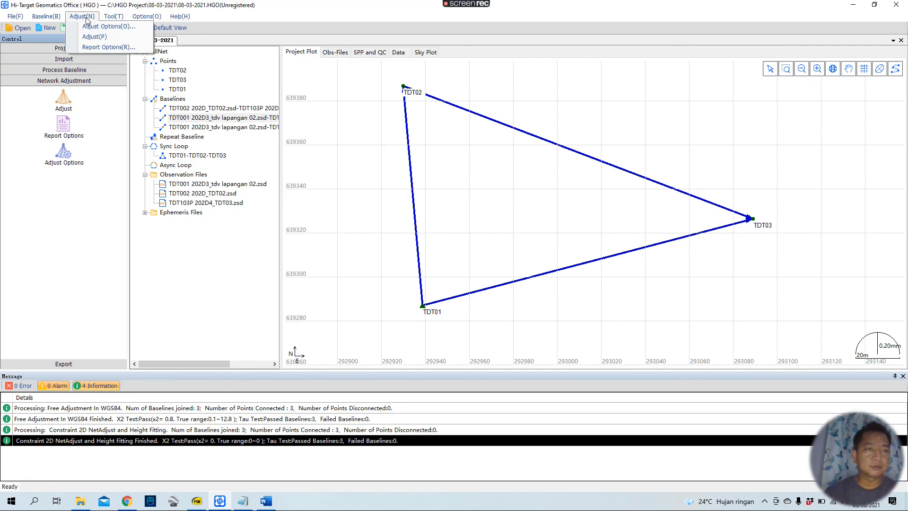
{"action": "left_click", "coordinate": [110, 47]}
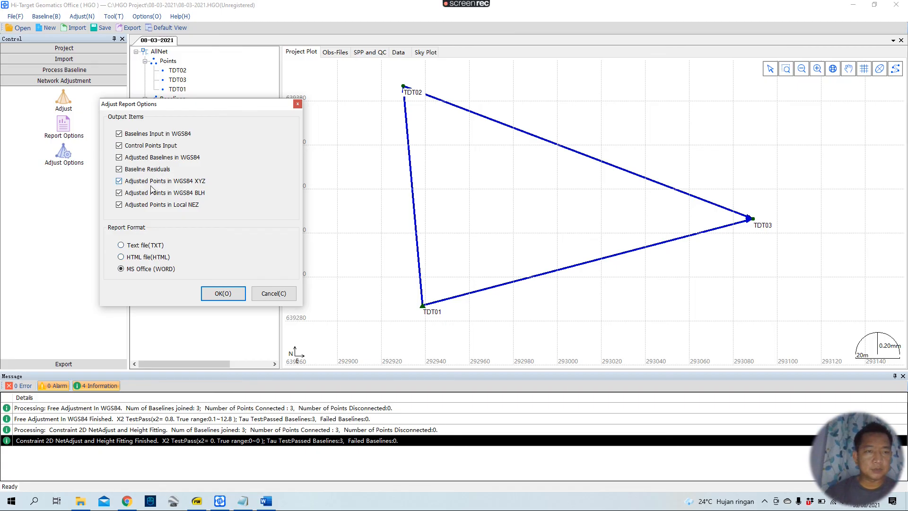
{"action": "left_click", "coordinate": [273, 294]}
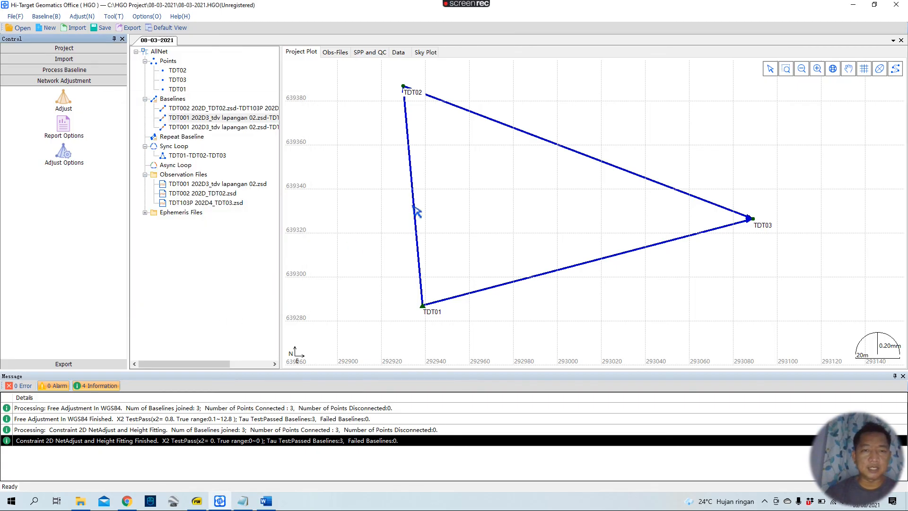
- Show the table of all network points with their WGS84 and local coordinates
{"action": "left_click", "coordinate": [504, 189]}
{"action": "left_click", "coordinate": [168, 61]}
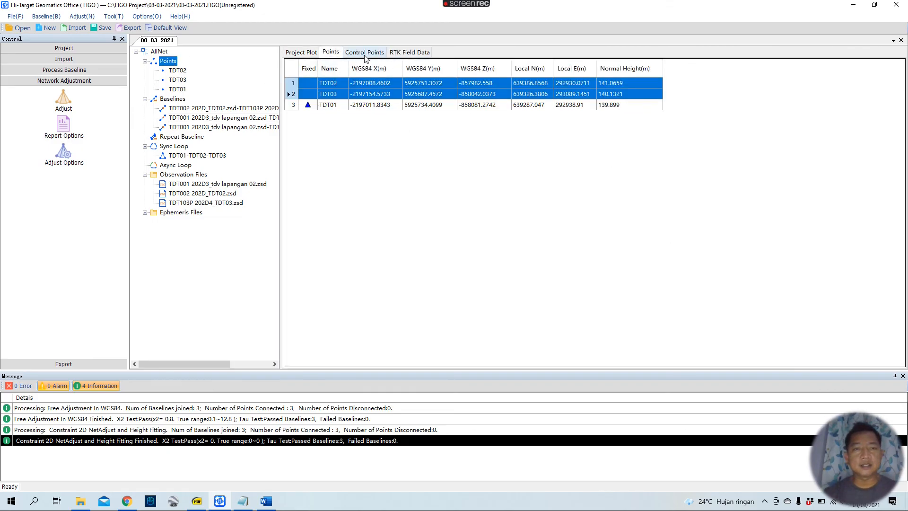